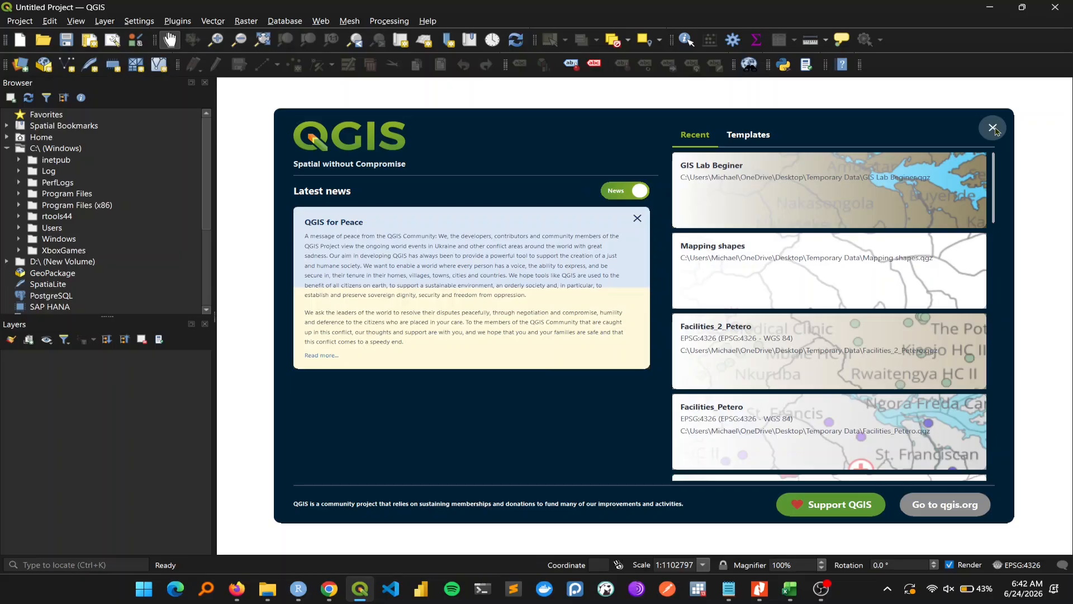
- Dismiss the welcome window with news and recent projects
left_click(994, 128)
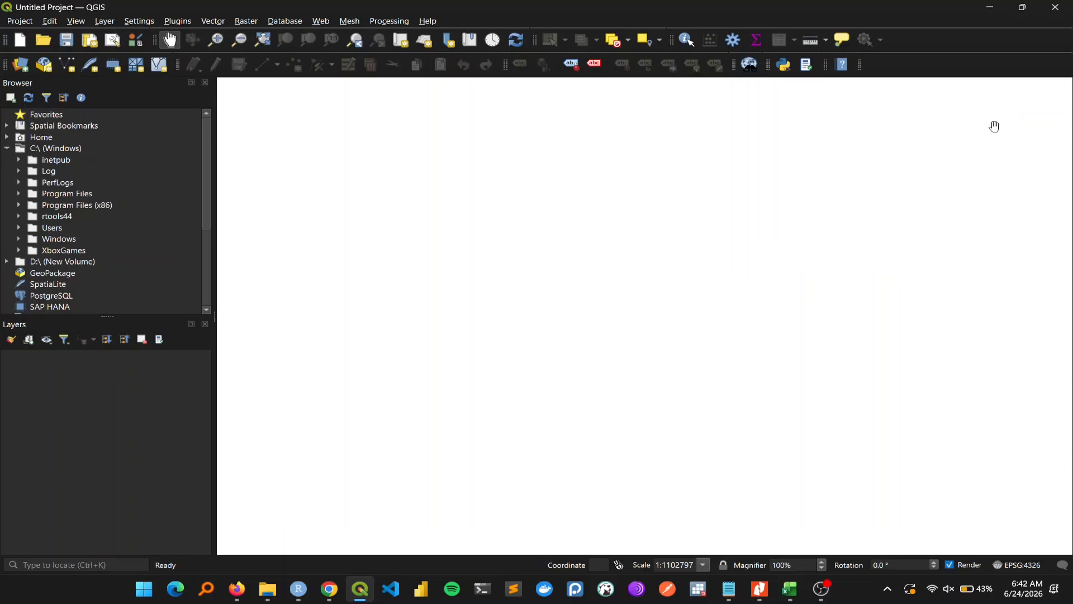
left_click(109, 26)
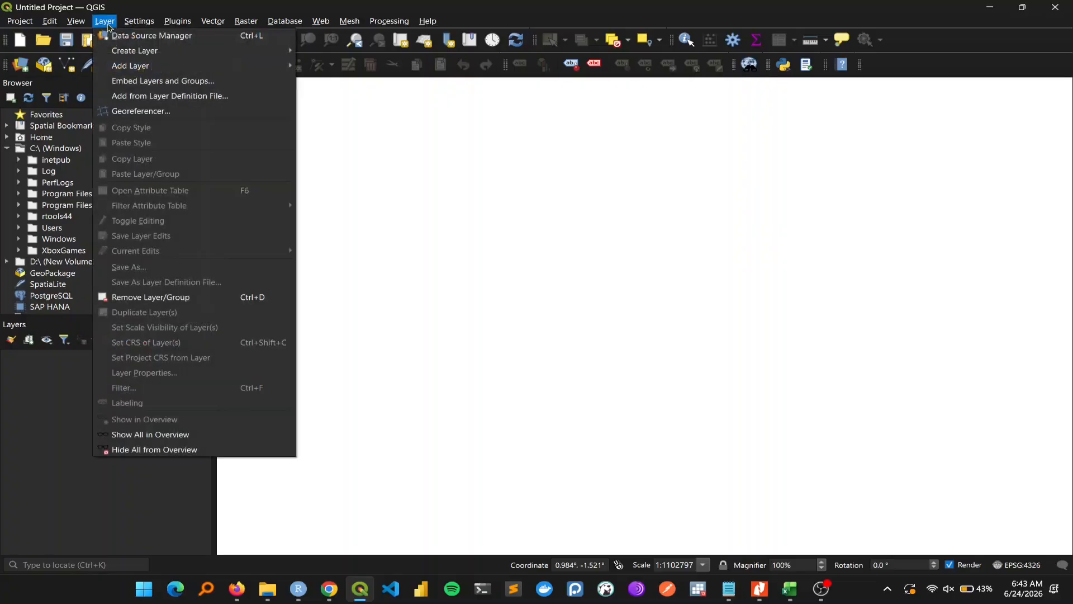
mouse_move(239, 74)
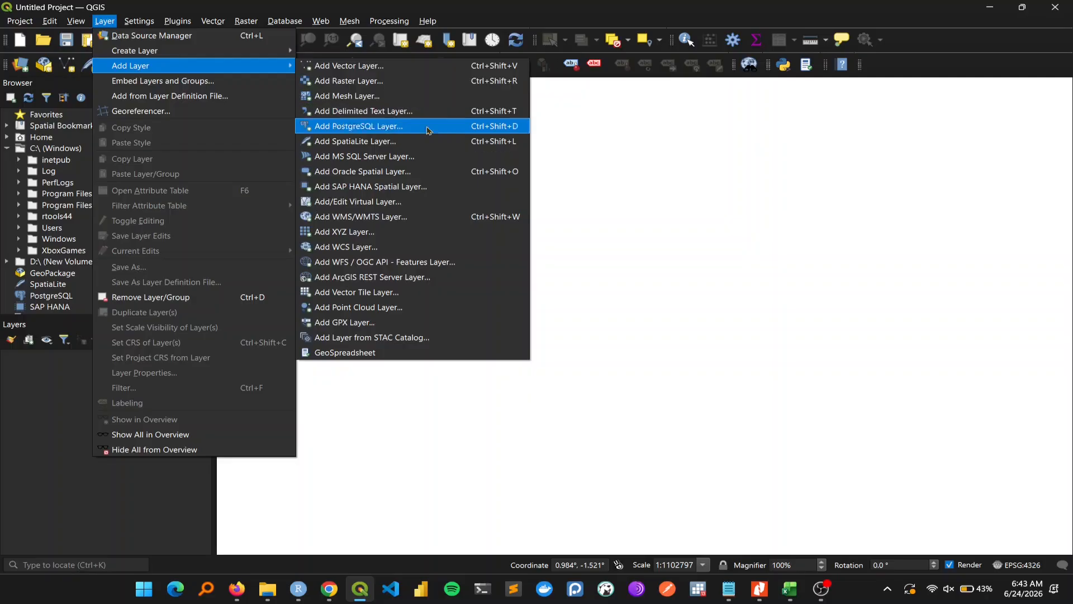
left_click(664, 201)
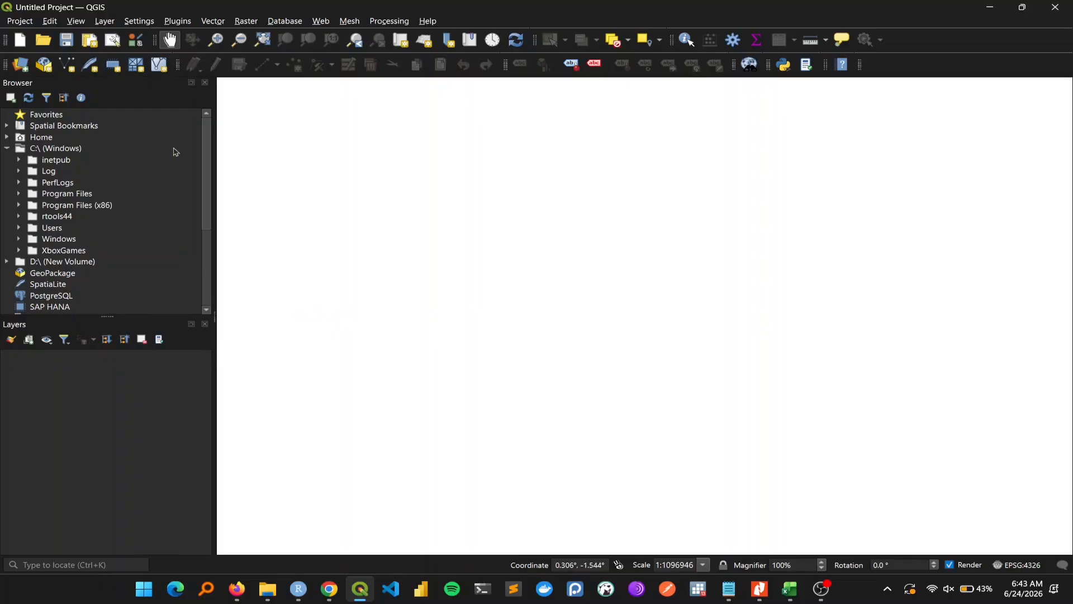
left_click(105, 23)
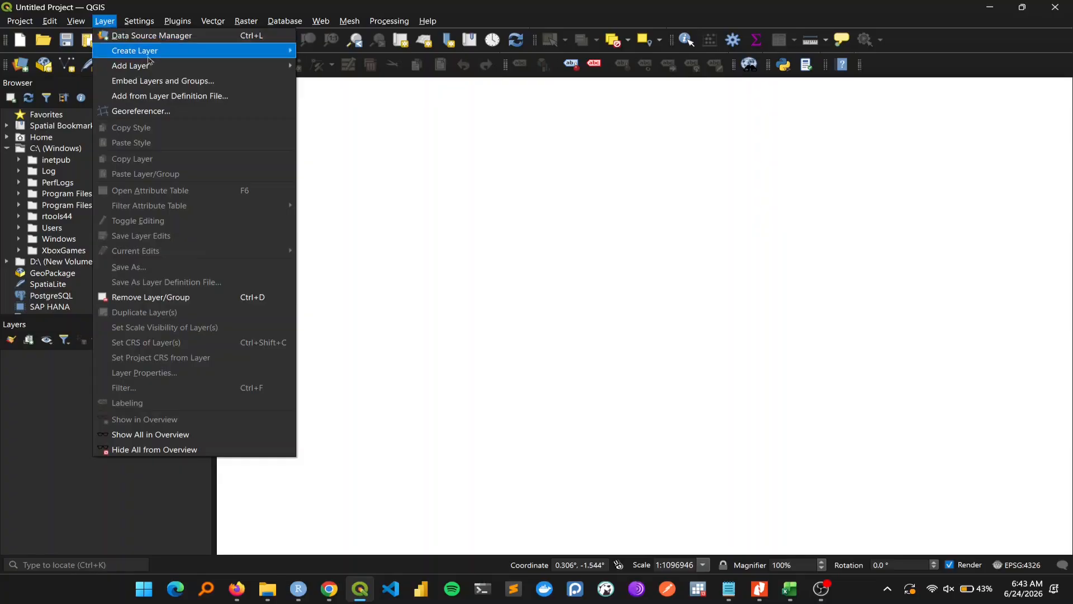
mouse_move(185, 68)
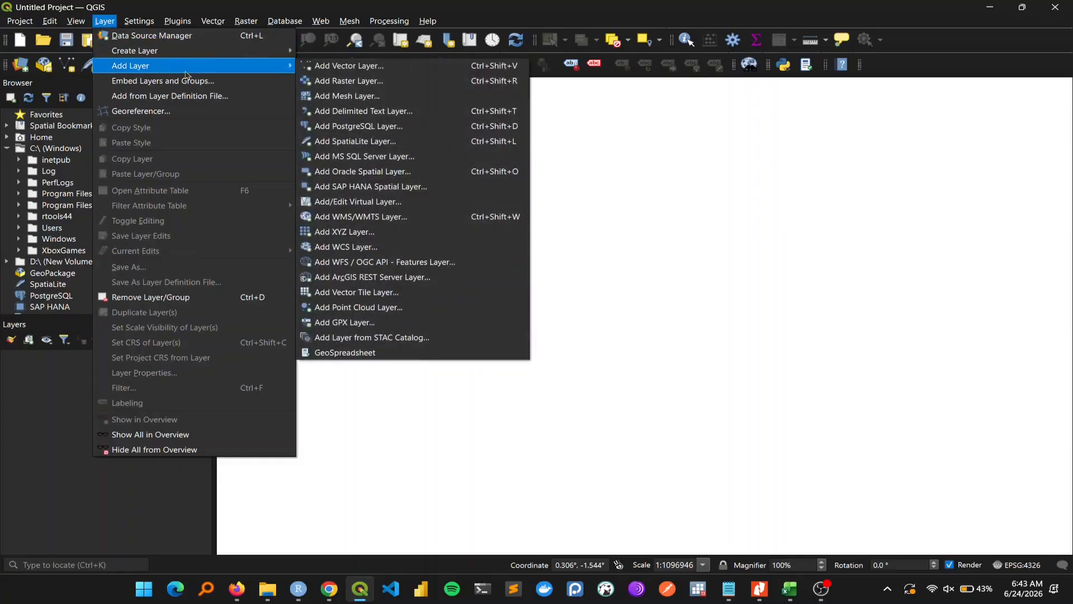
left_click(360, 67)
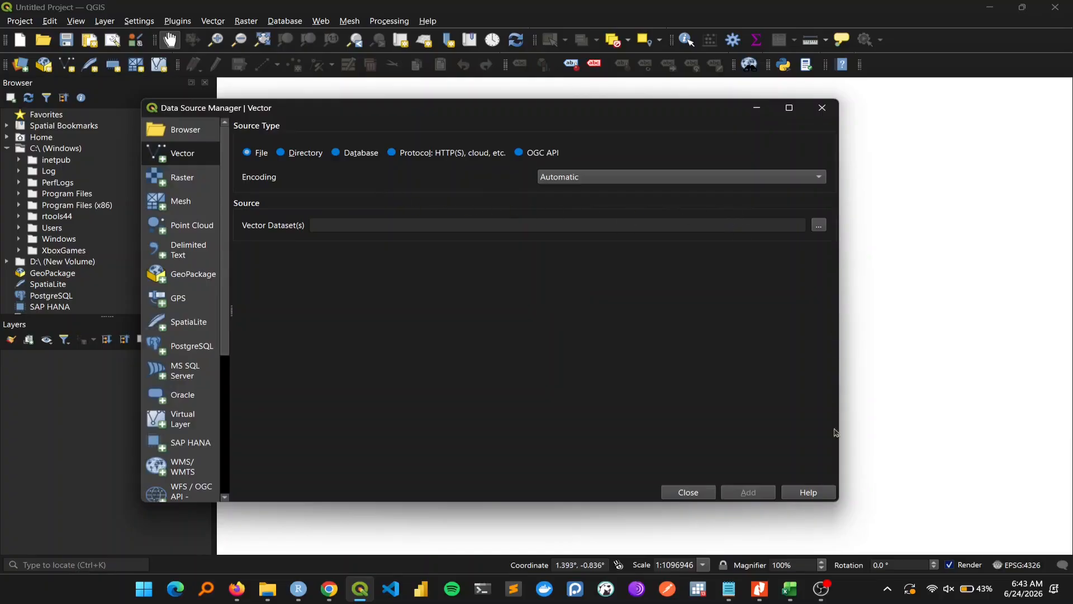
left_click(694, 492)
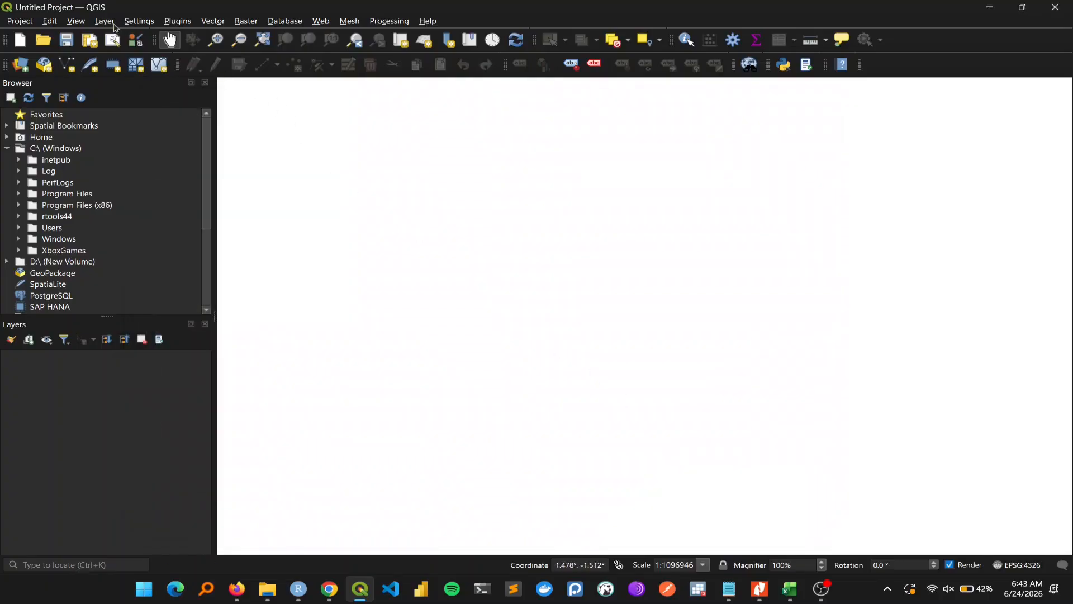
- Add Uganda_Shapefile.shp from the Uganda Shapefile folder to the project as a vector layer
left_click(104, 22)
mouse_move(180, 67)
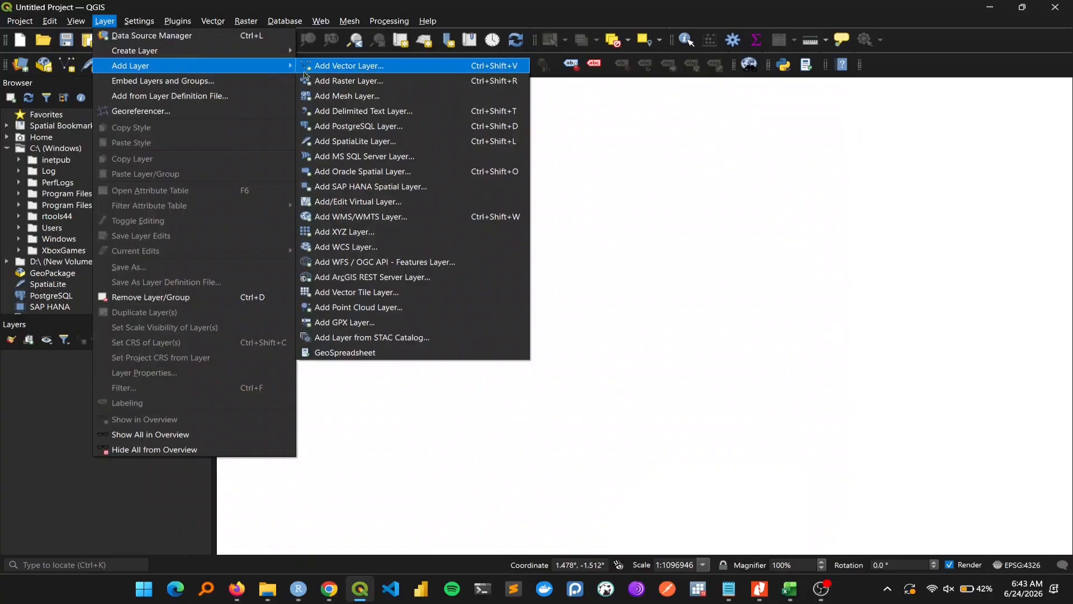
left_click(344, 67)
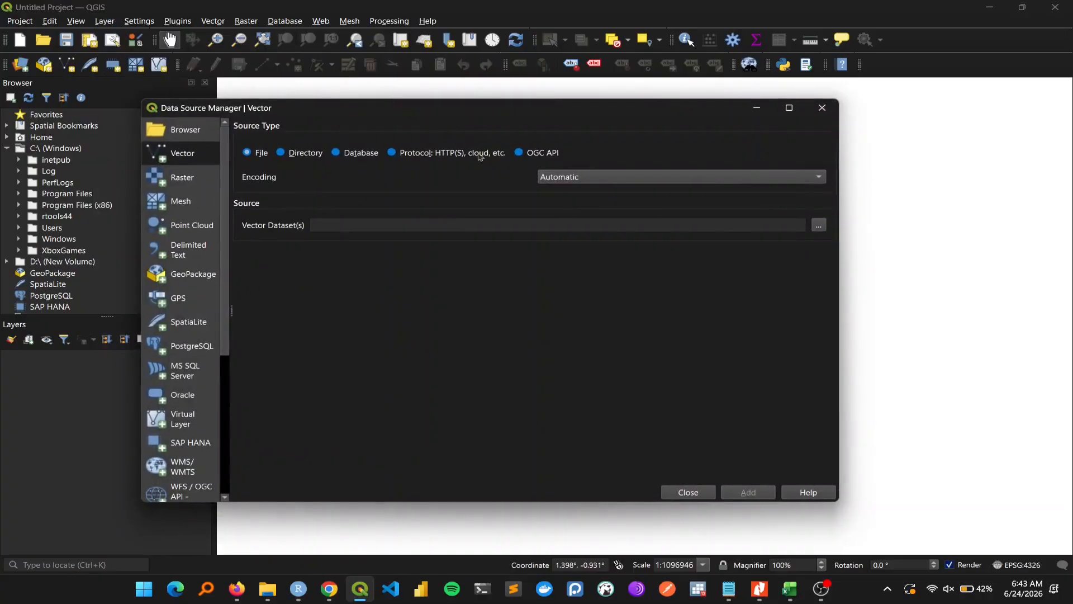
left_click(820, 230)
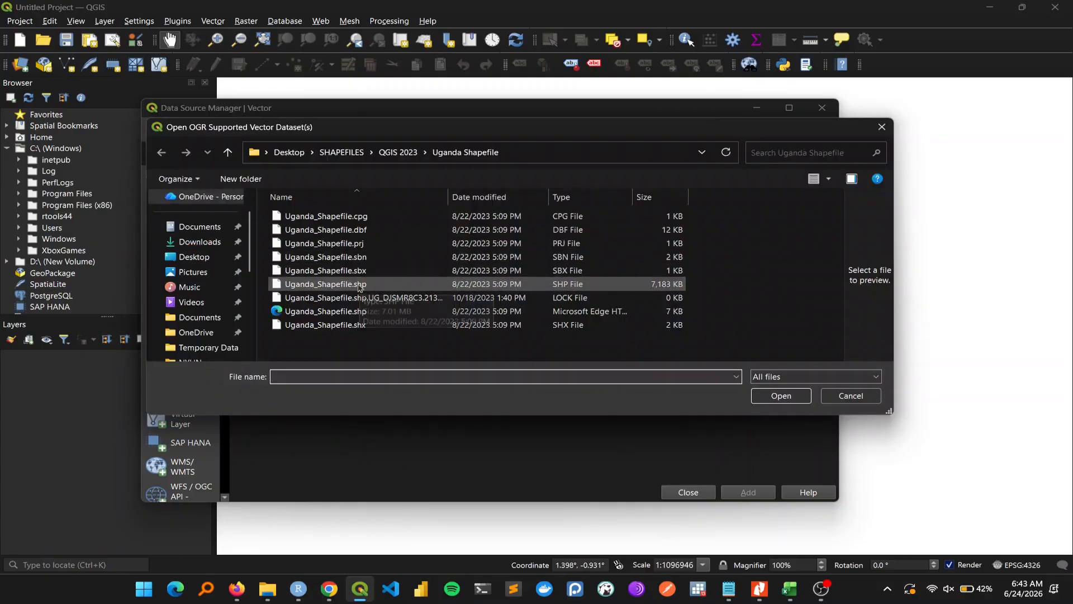
left_click(301, 284)
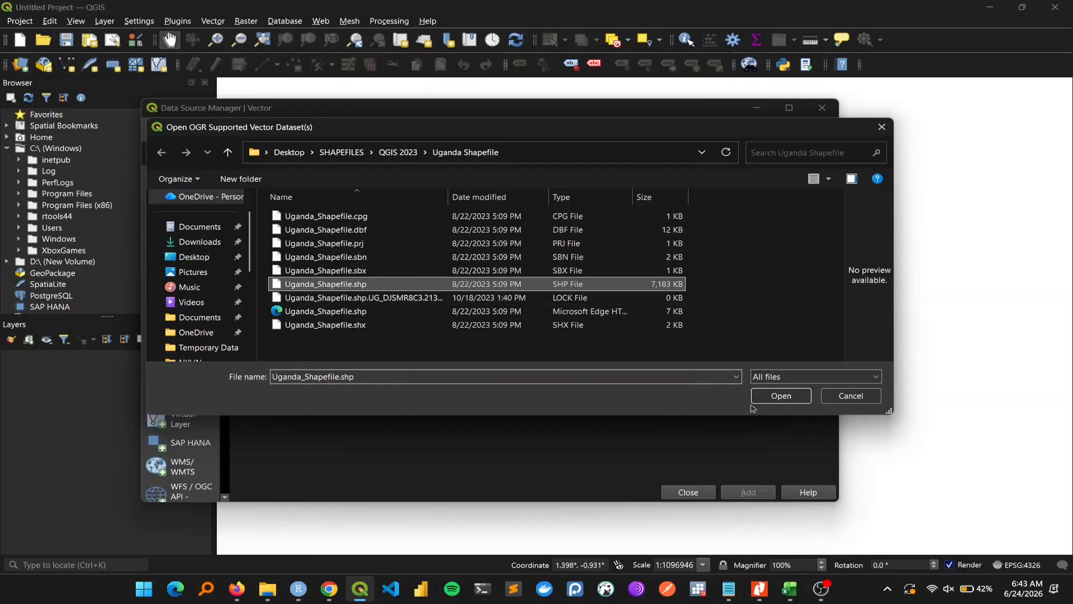
double_click(580, 285)
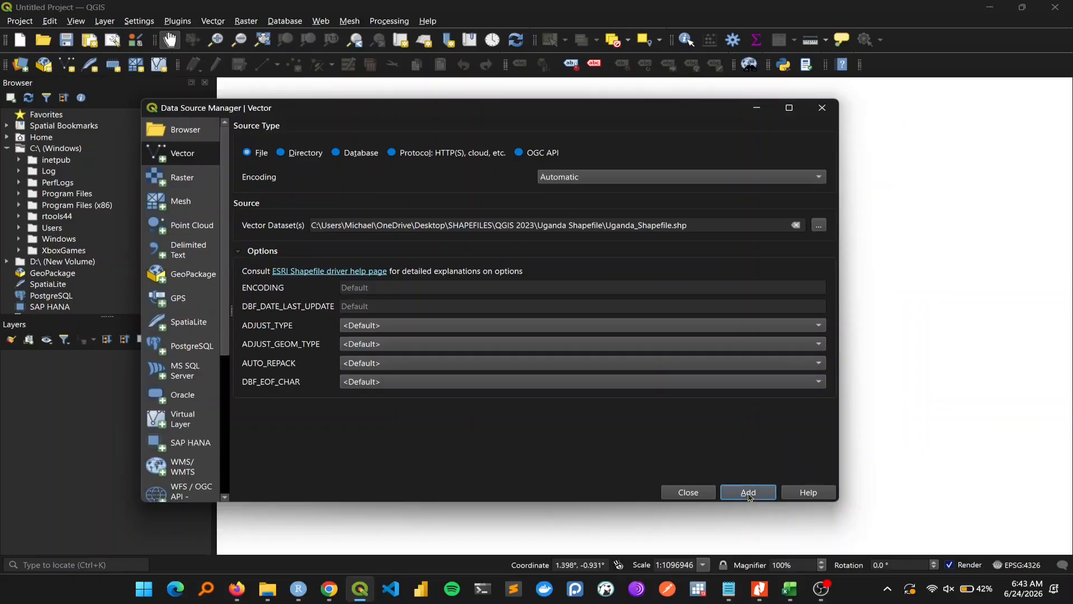
left_click(749, 494)
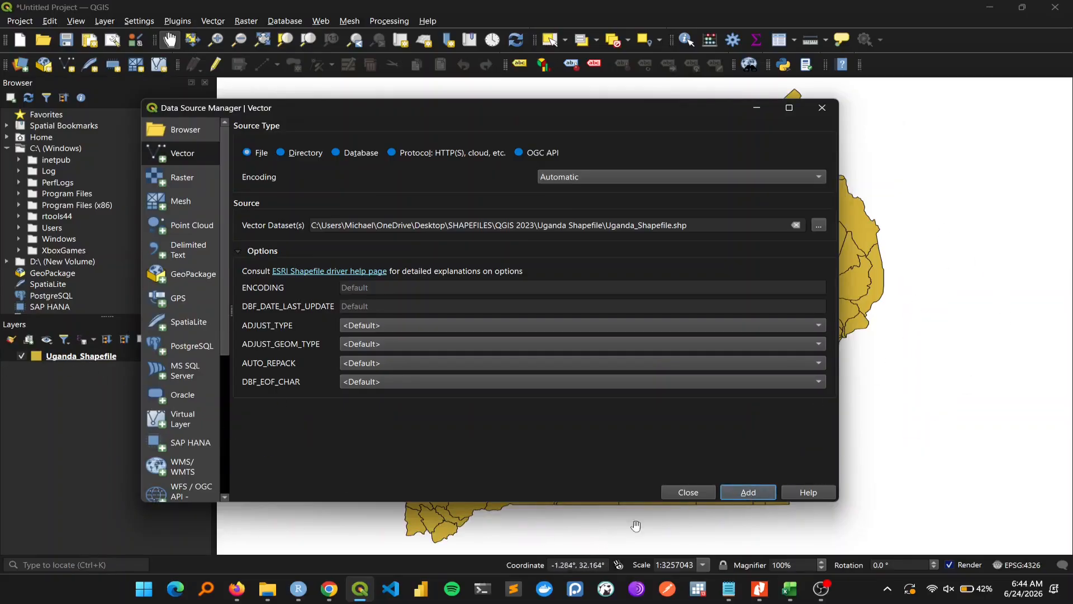
left_click(689, 493)
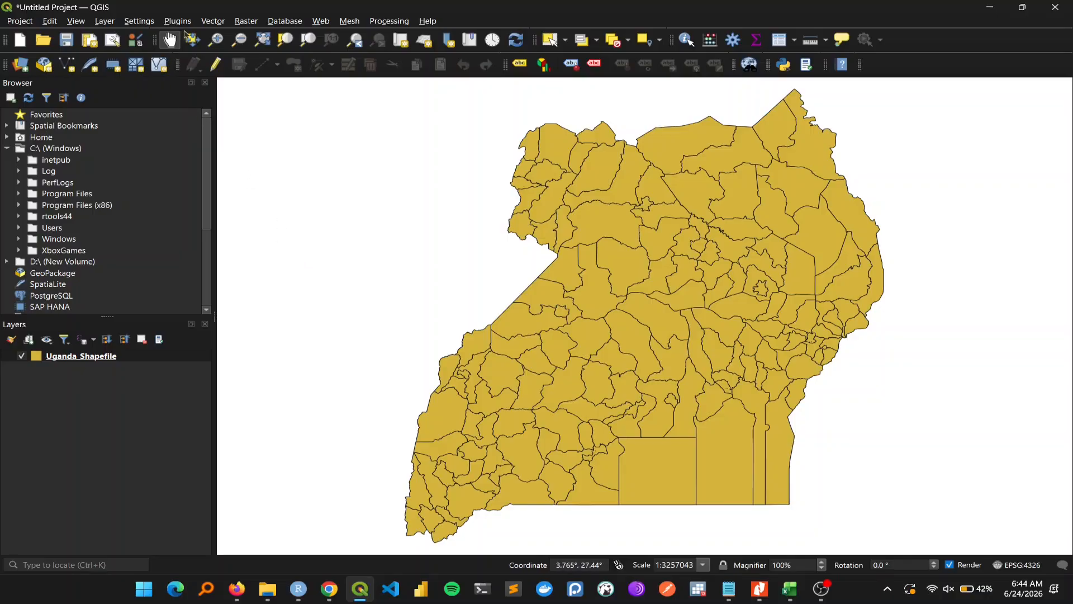
left_click(1063, 498)
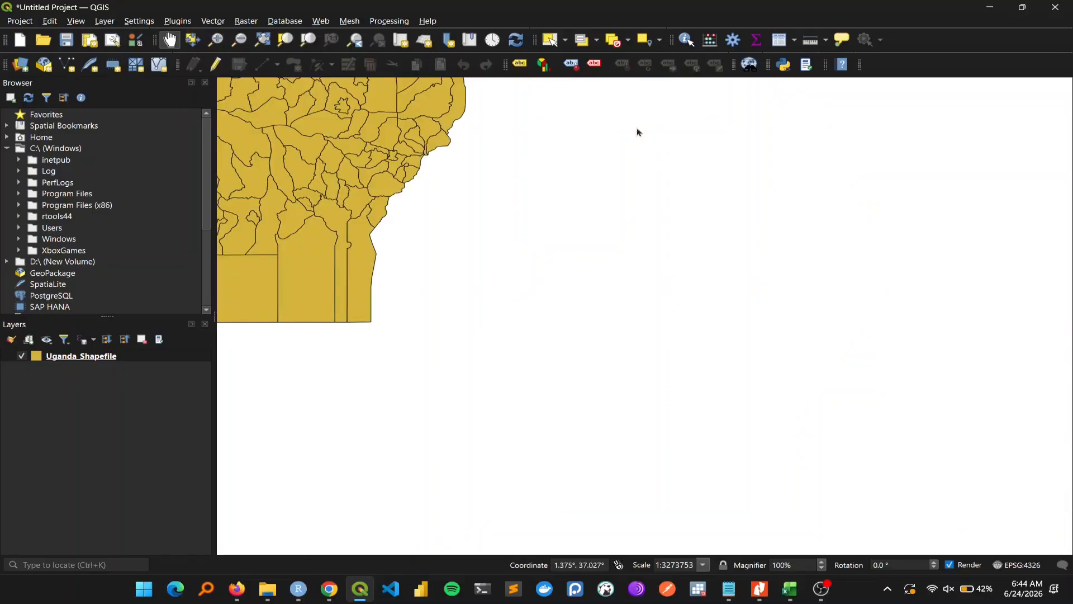
left_click(107, 23)
mouse_move(269, 67)
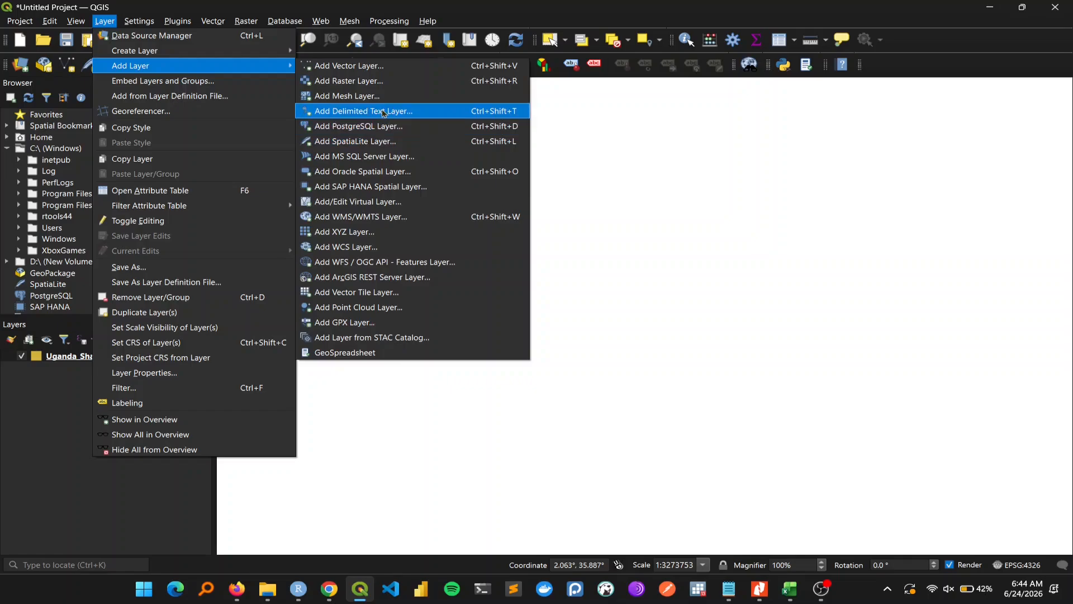
left_click(560, 143)
left_click_drag(563, 146, 643, 176)
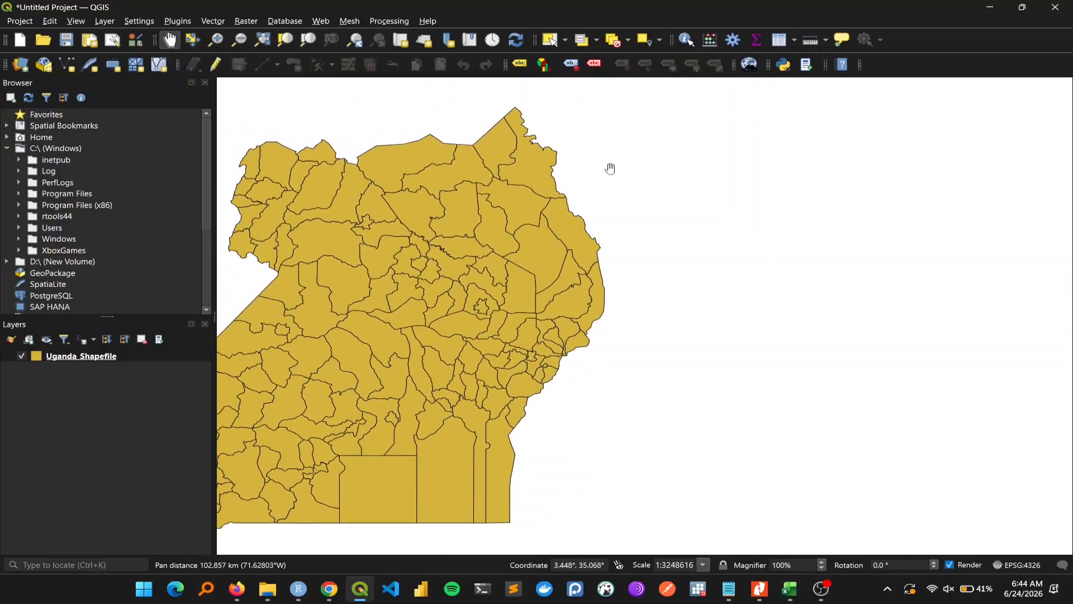
- Search all plugins for "exce" and review the details of the GeoSpreadsheet plugin
left_click(175, 22)
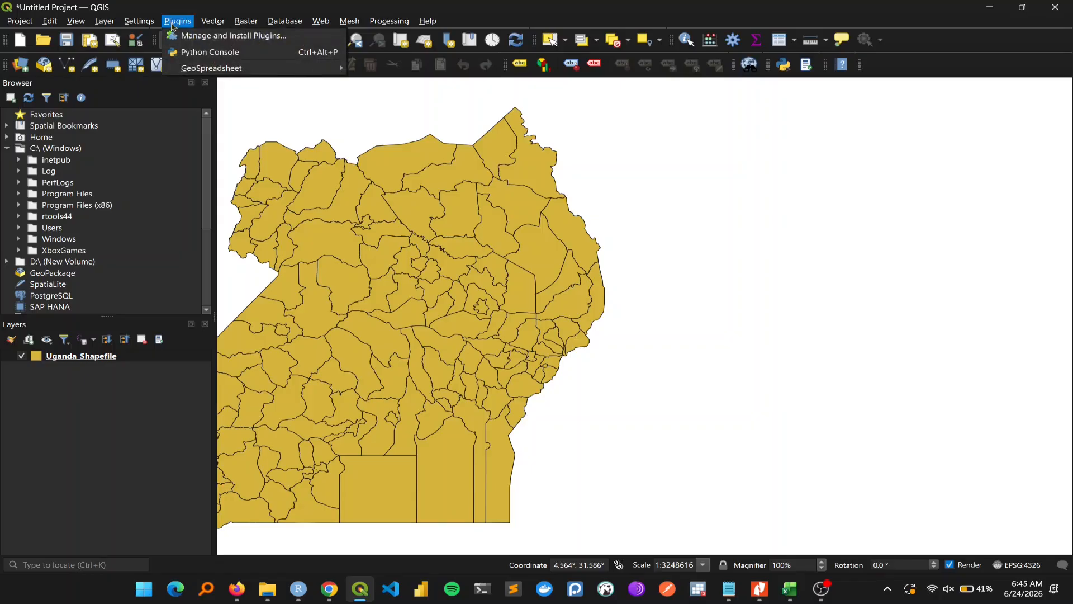
left_click(223, 36)
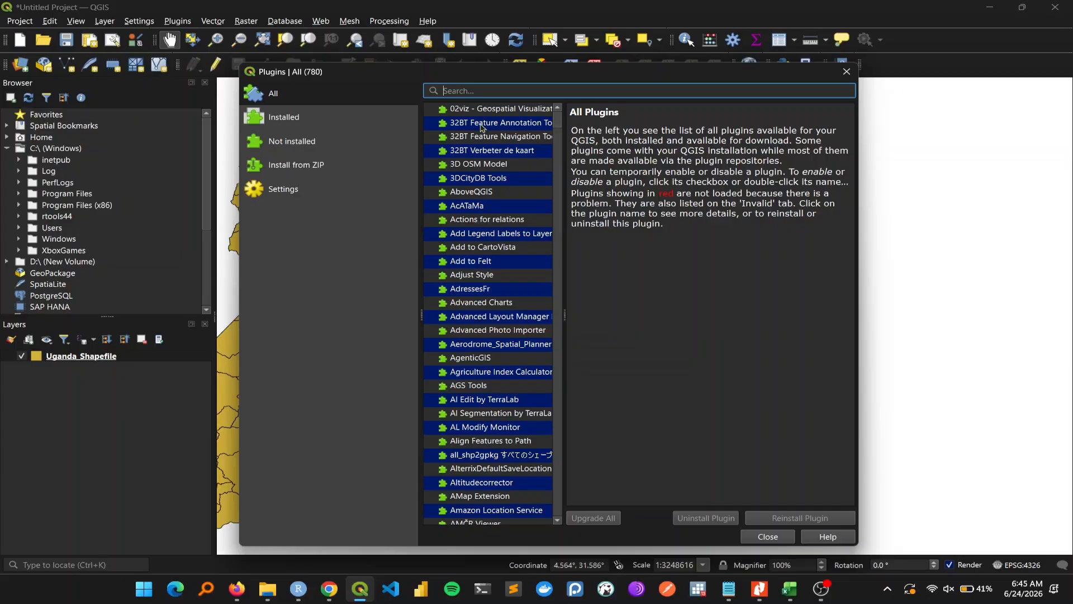
type("exce")
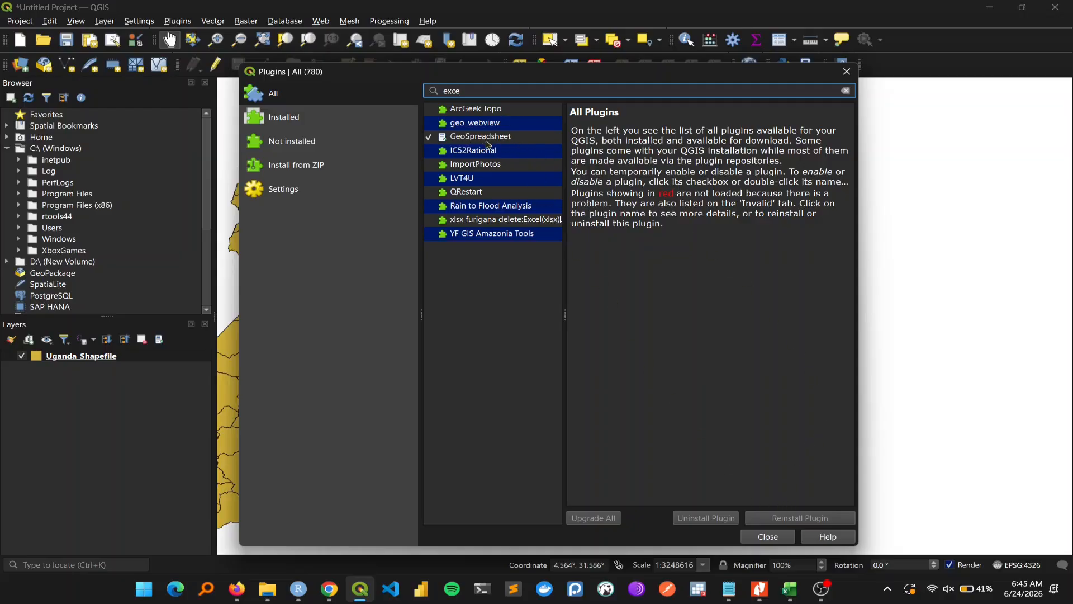
left_click(487, 138)
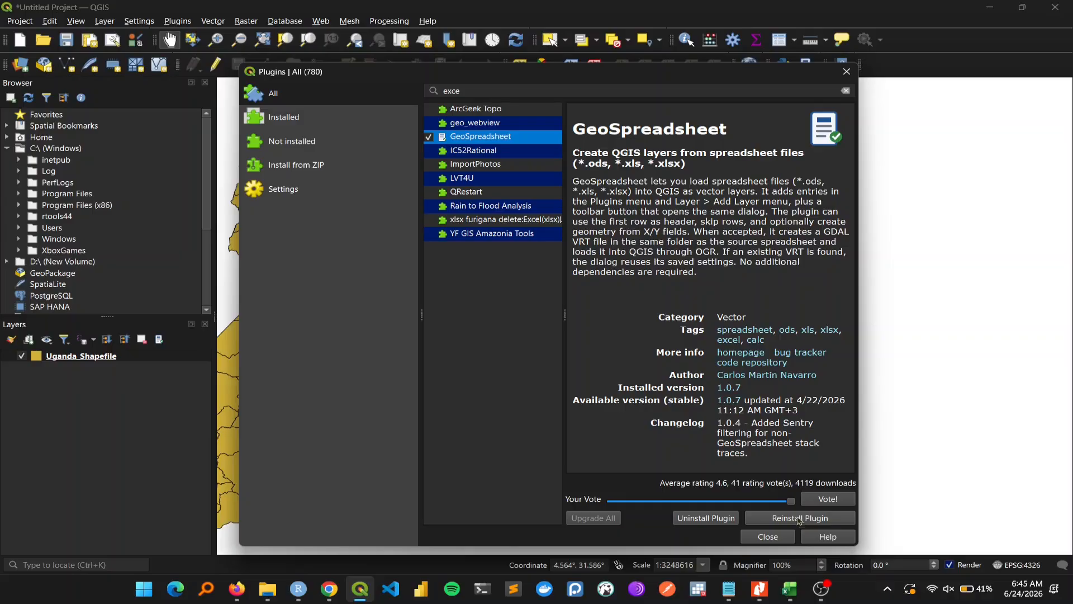
left_click(767, 536)
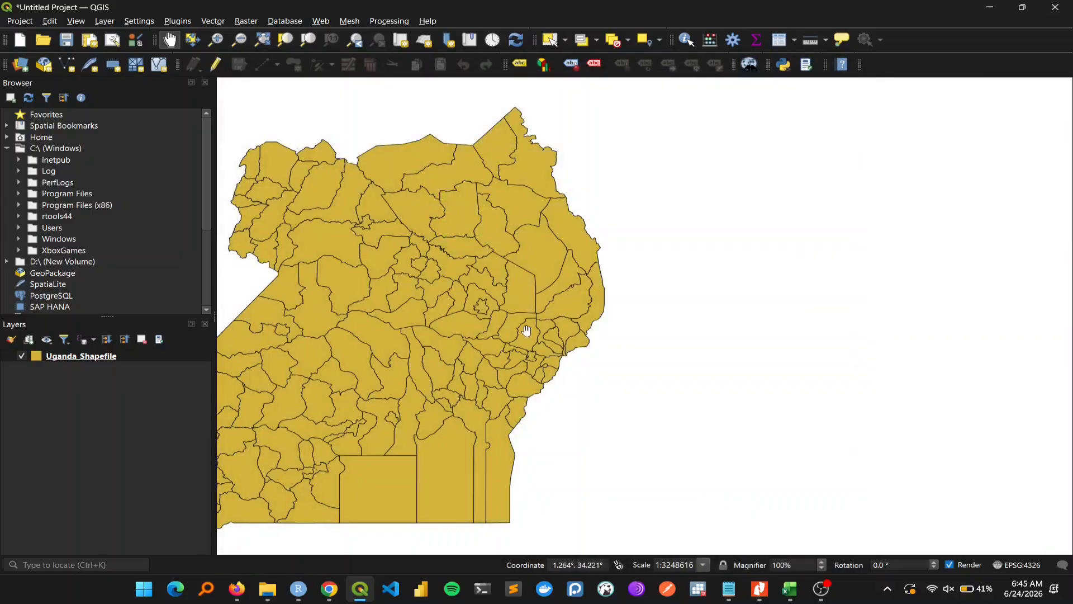
- Start a GeoSpreadsheet layer and choose the Under 1 Population Uganda.xlsx file from the Data folder as its source
left_click_drag(719, 403, 859, 413)
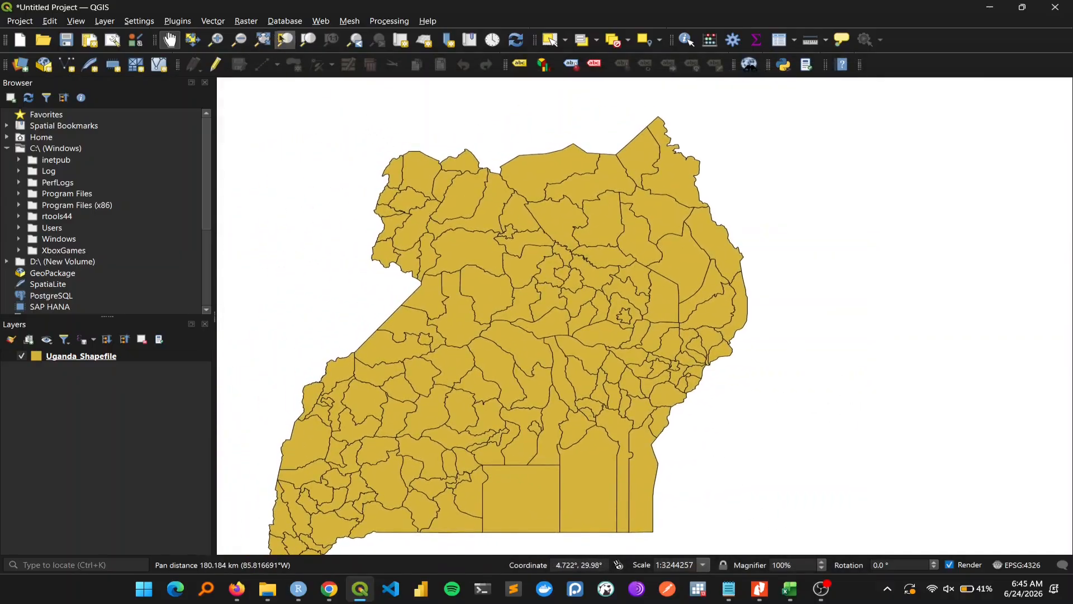
left_click(101, 22)
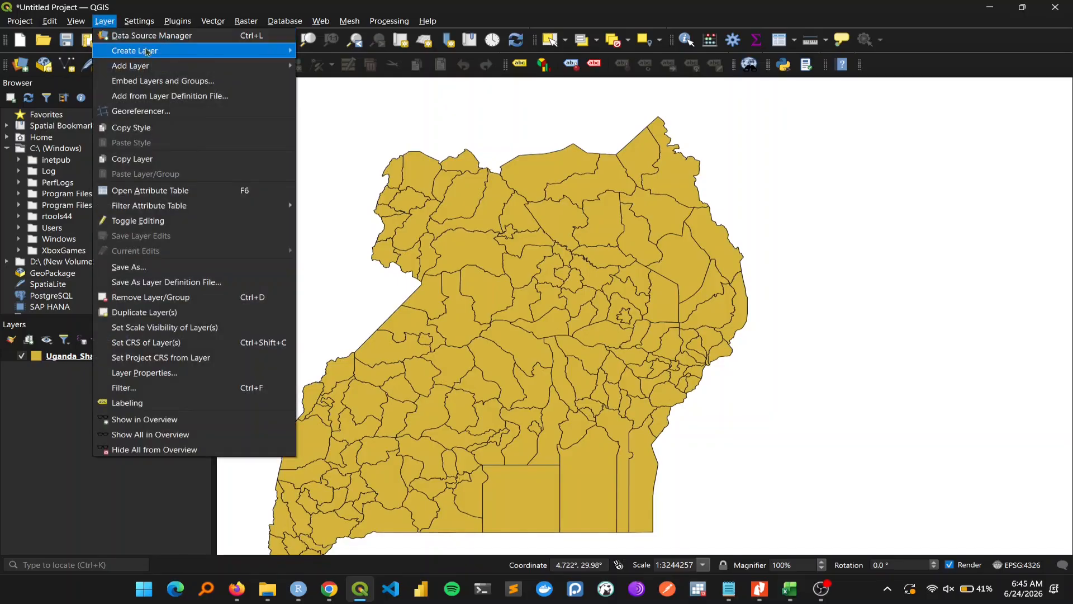
mouse_move(201, 66)
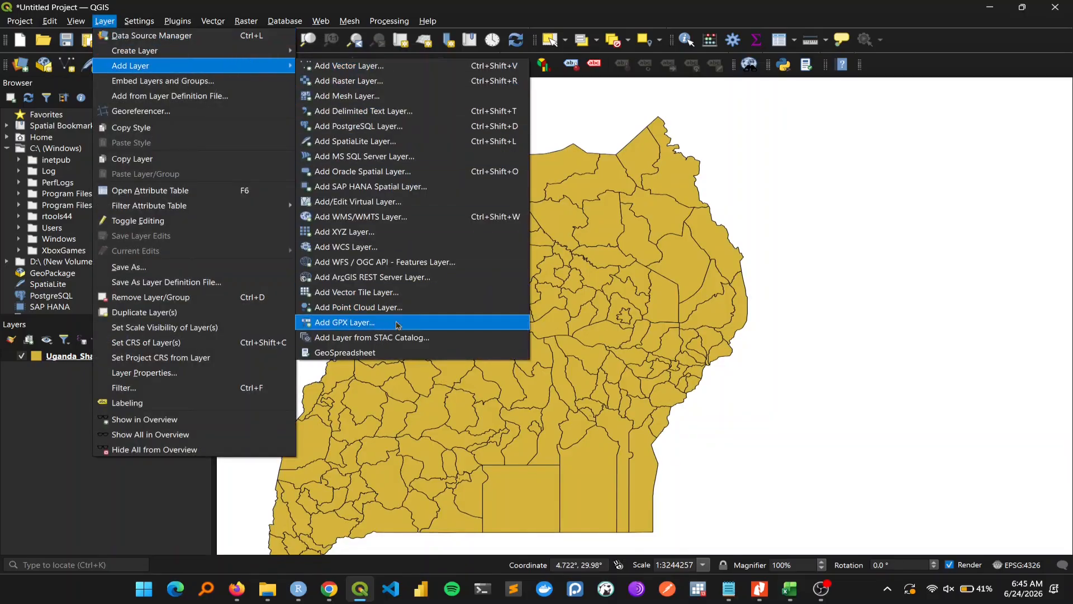
left_click(374, 356)
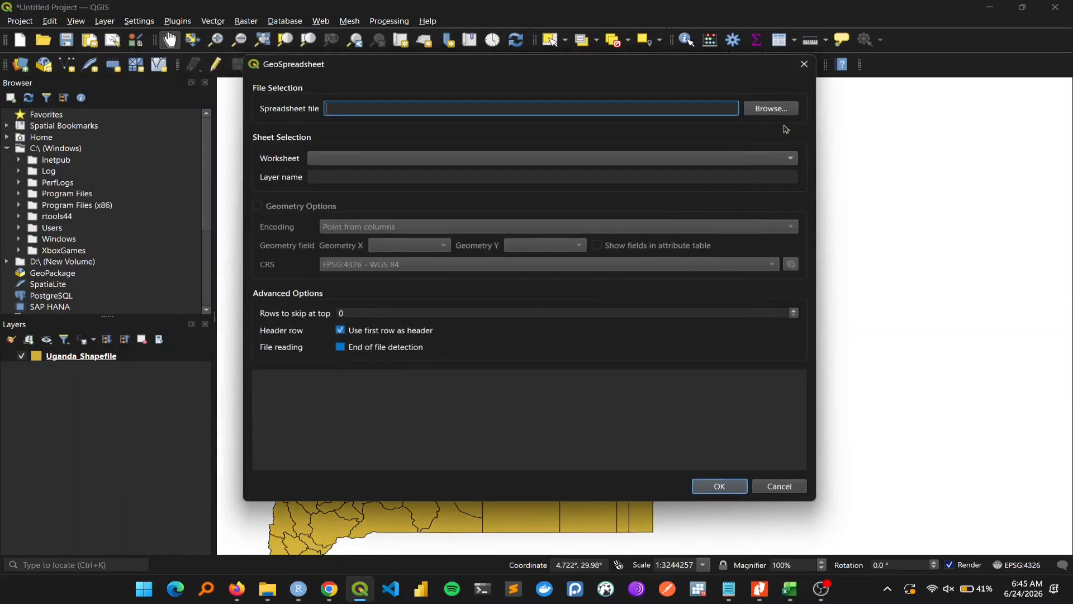
left_click(769, 108)
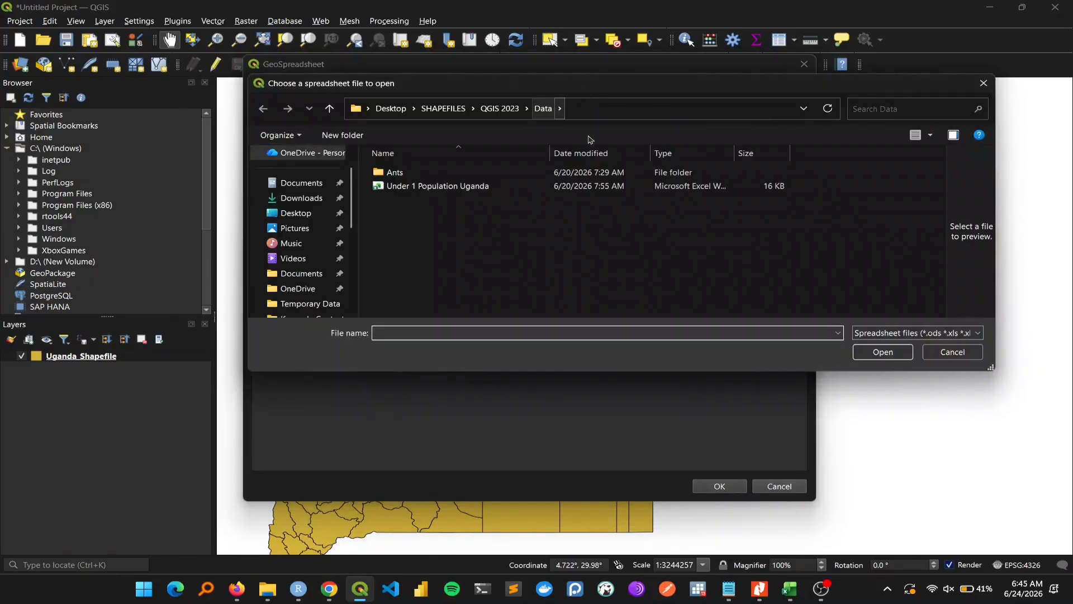
double_click(440, 191)
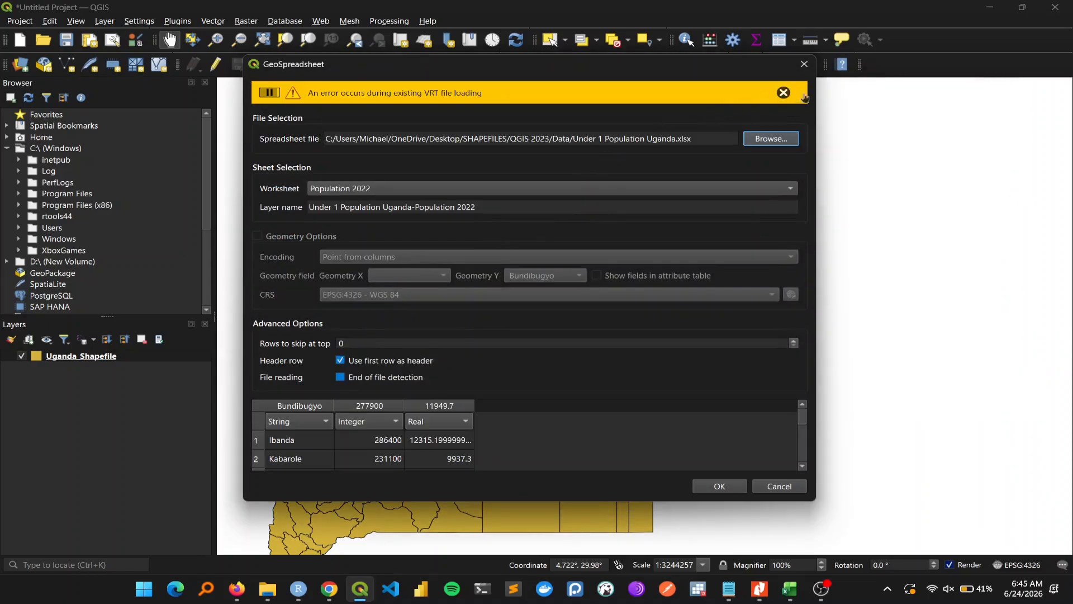
left_click(785, 93)
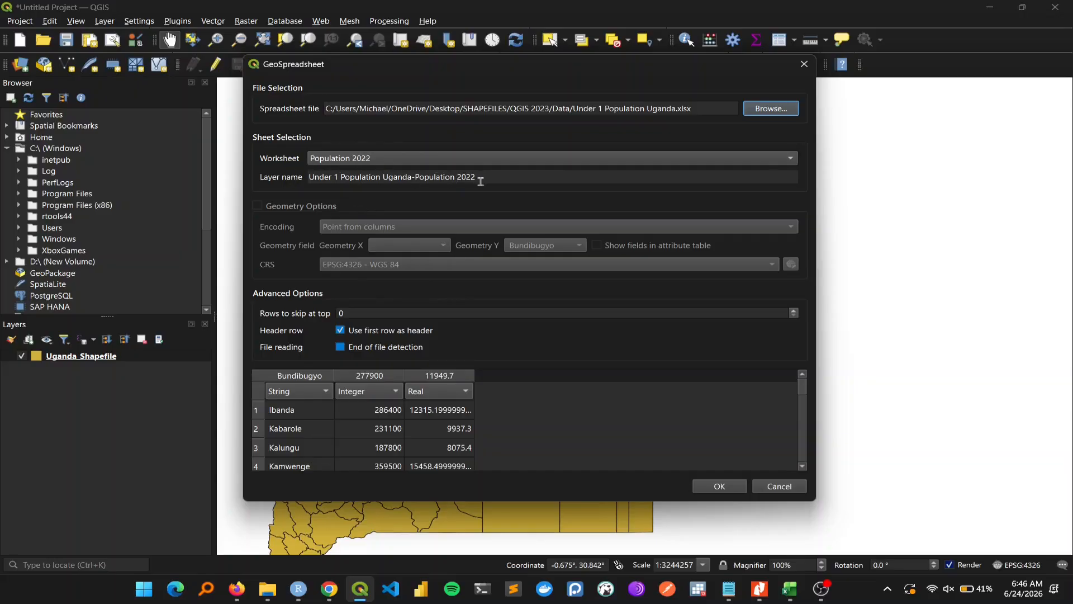
- Turn off using the first row as header and load the Population 2022 worksheet as a layer
left_click(499, 177)
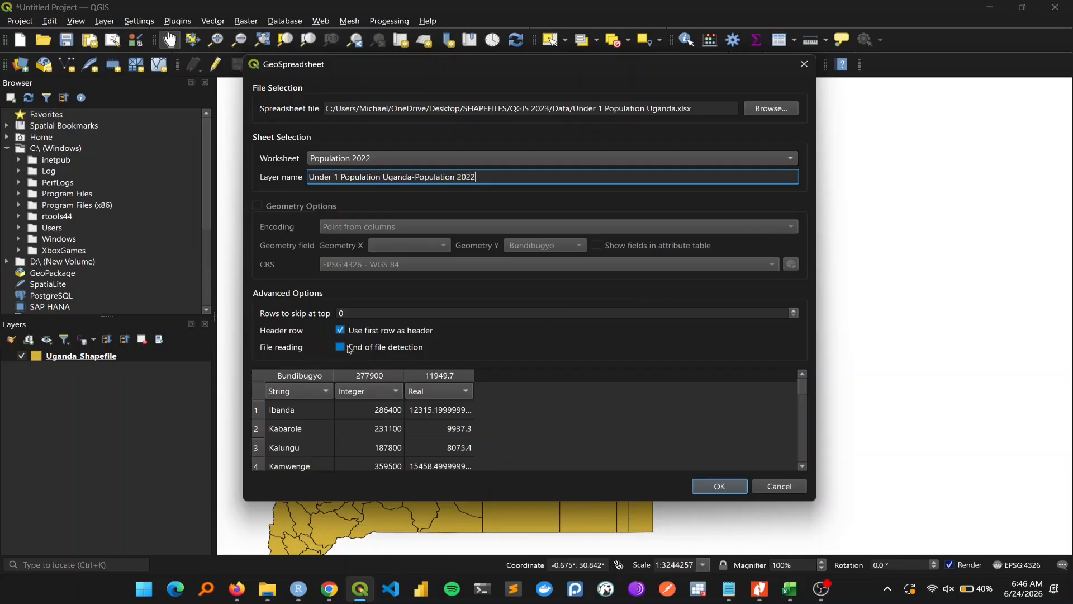
left_click(341, 331)
left_click(341, 331)
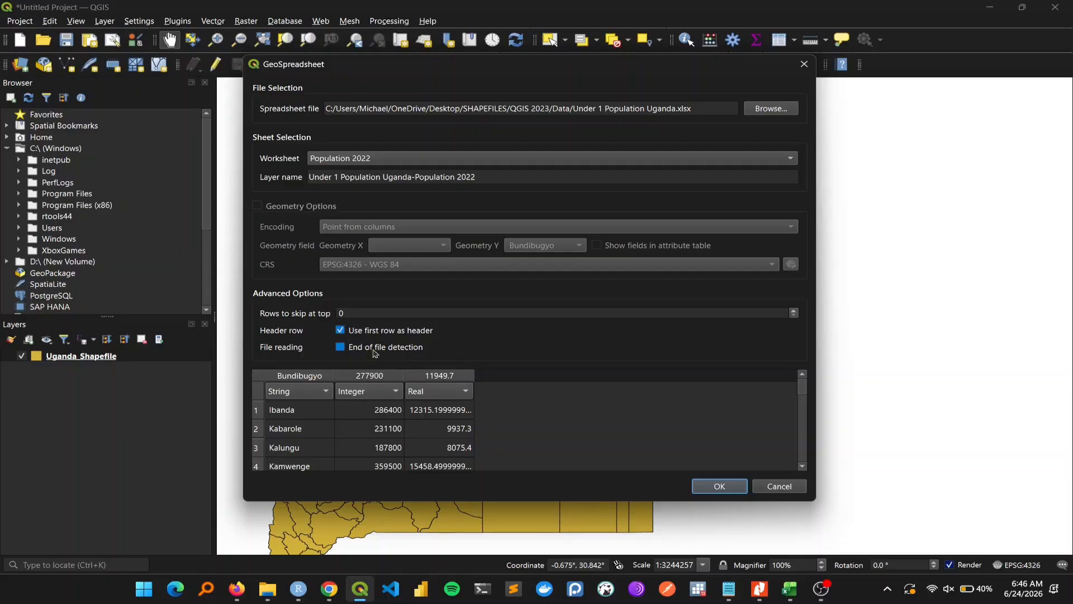
left_click(340, 331)
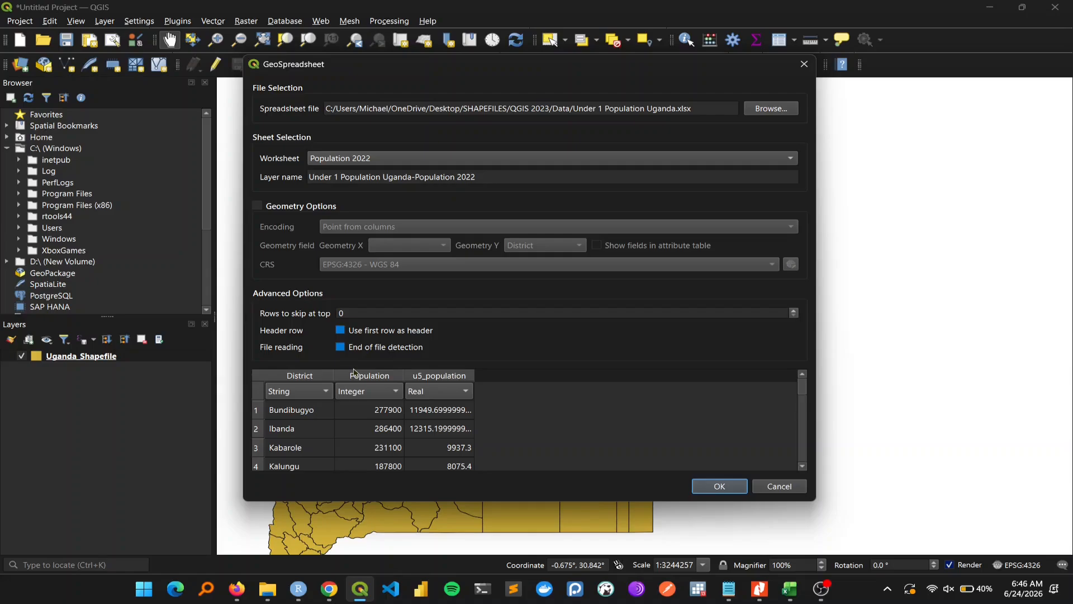
left_click(710, 490)
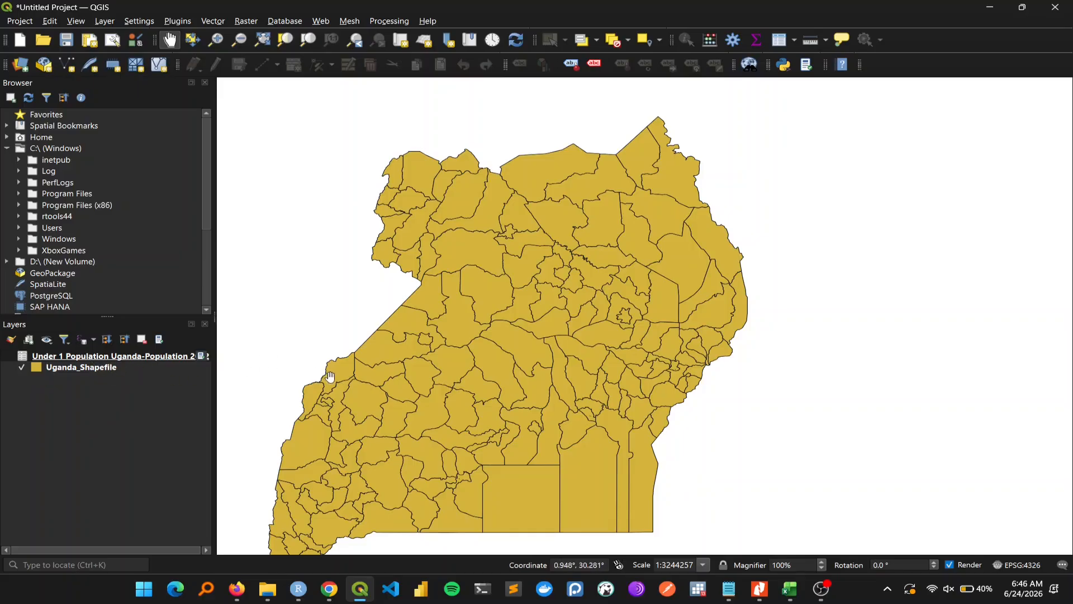
left_click_drag(330, 378, 399, 364)
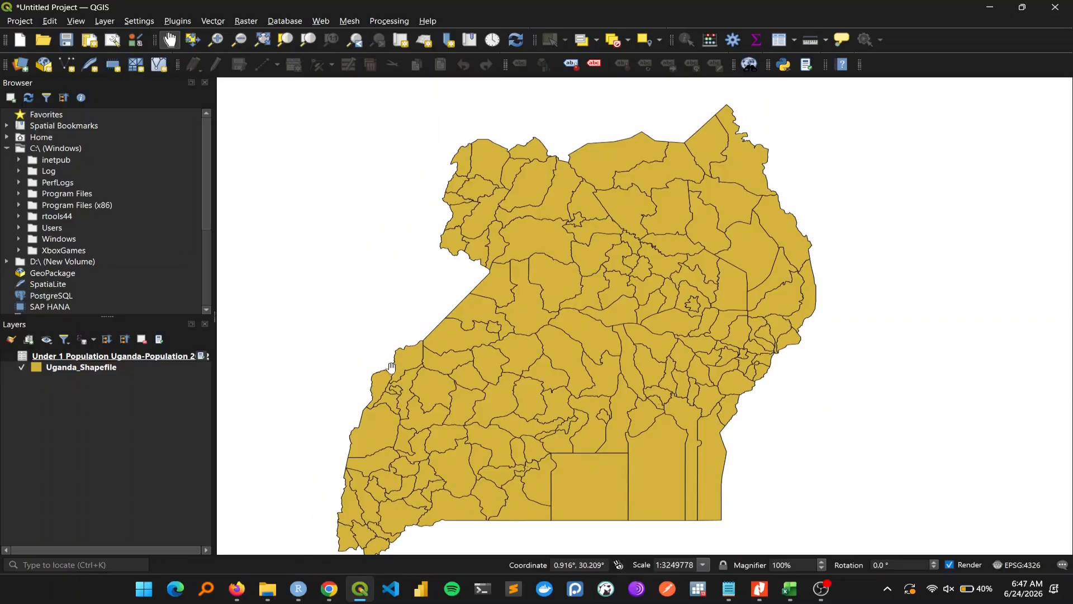
- Open the attribute table of the Uganda_Shapefile layer and move its window aside to make room for a second table
left_click_drag(374, 372, 393, 352)
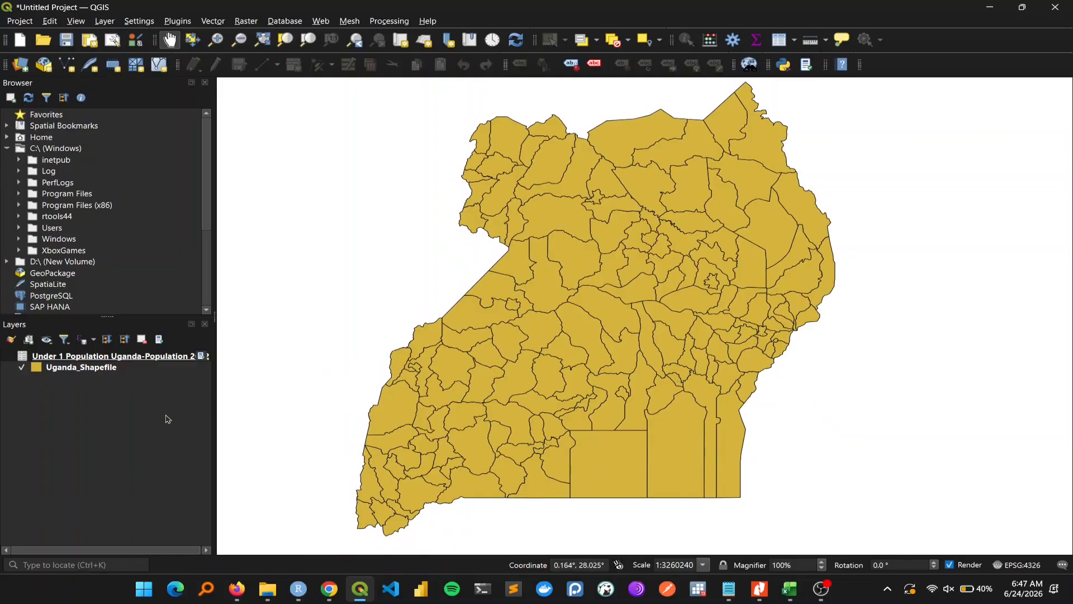
left_click(86, 371)
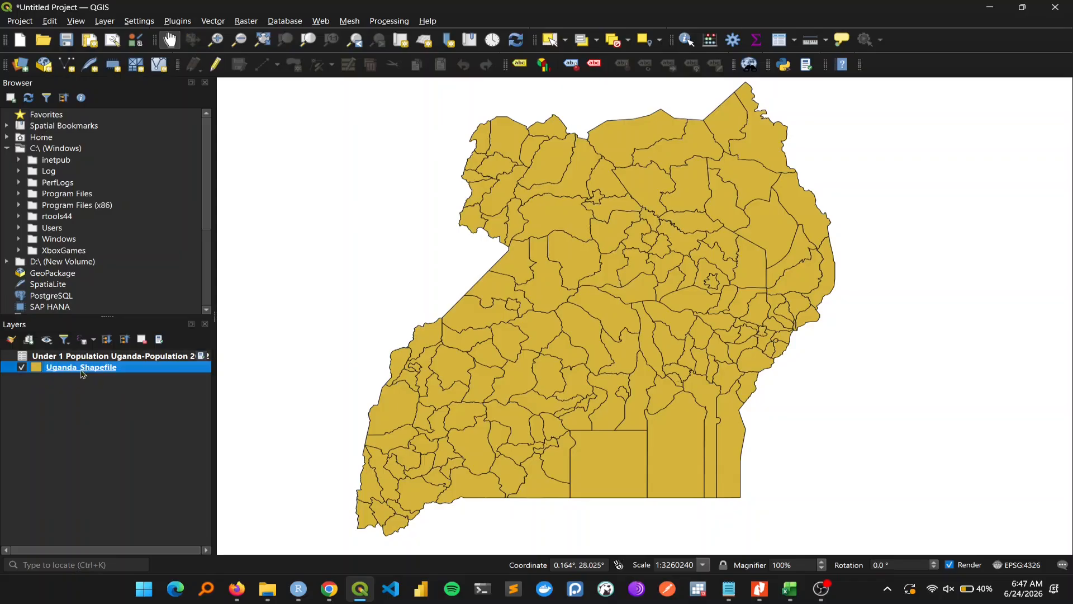
right_click(89, 372)
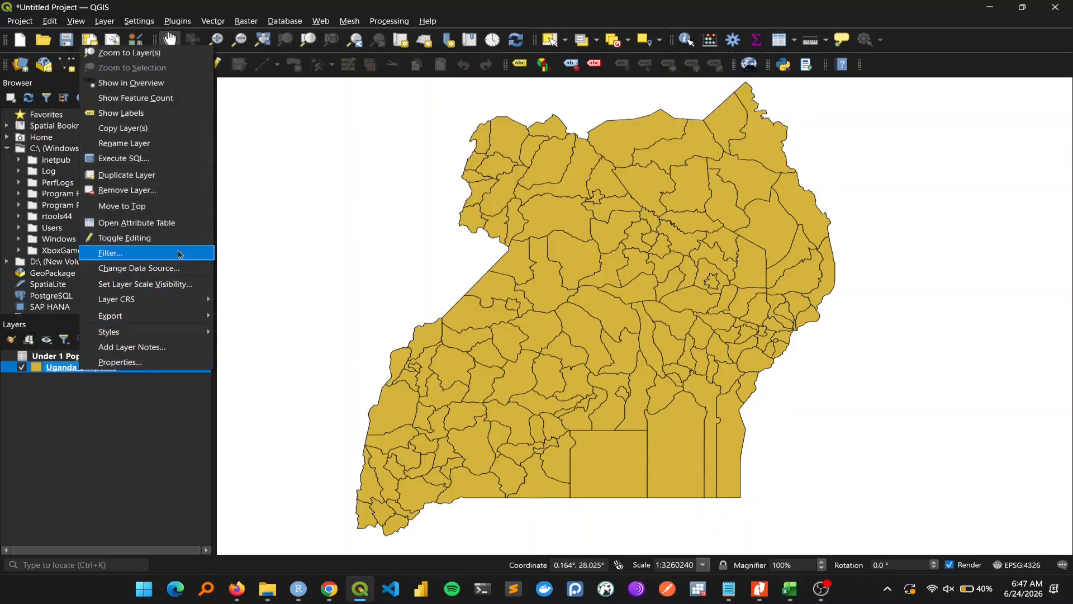
left_click(168, 223)
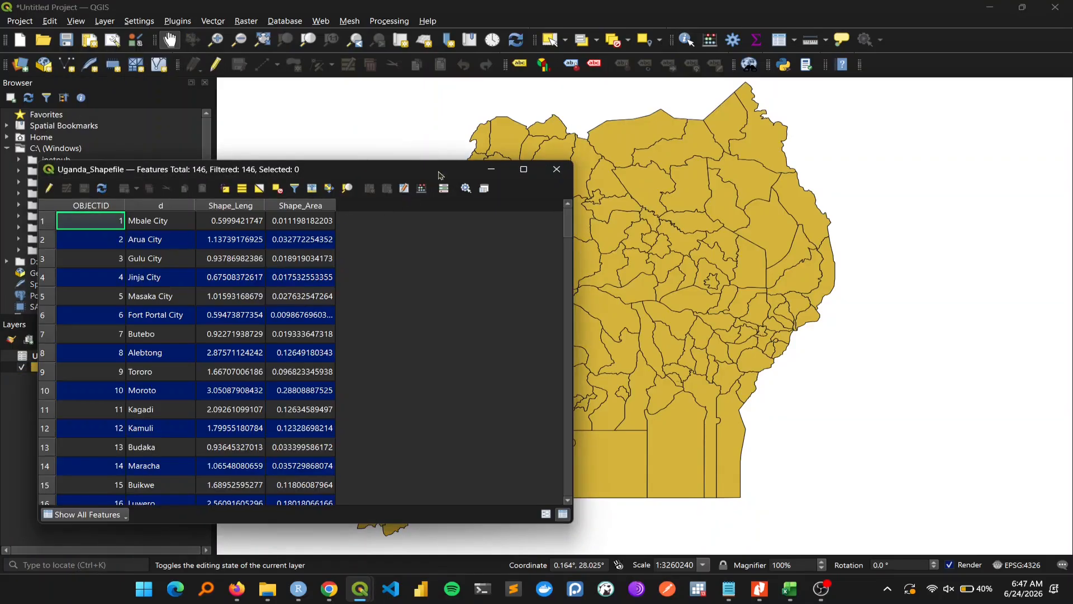
left_click_drag(440, 175, 879, 136)
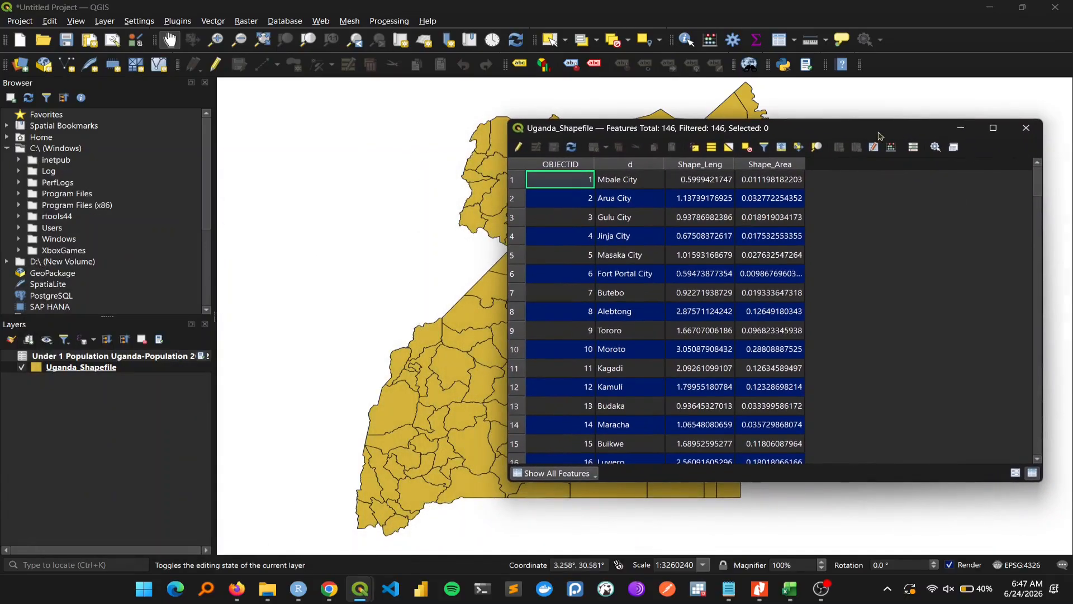
- Open the Under 1 Population table beside the shapefile's table, compare their district name columns, and close both tables
right_click(85, 357)
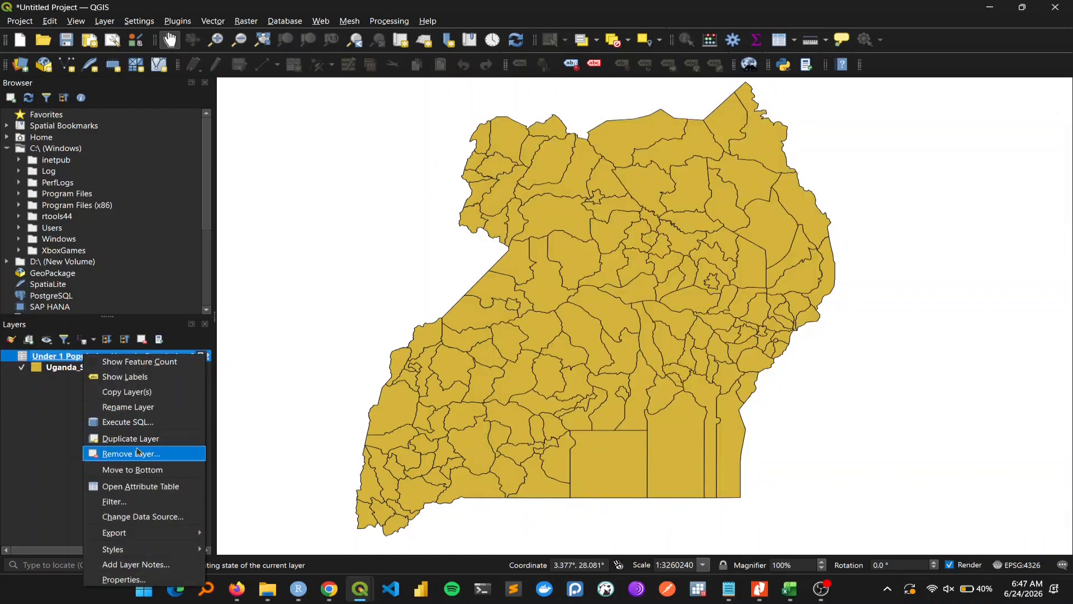
left_click(139, 485)
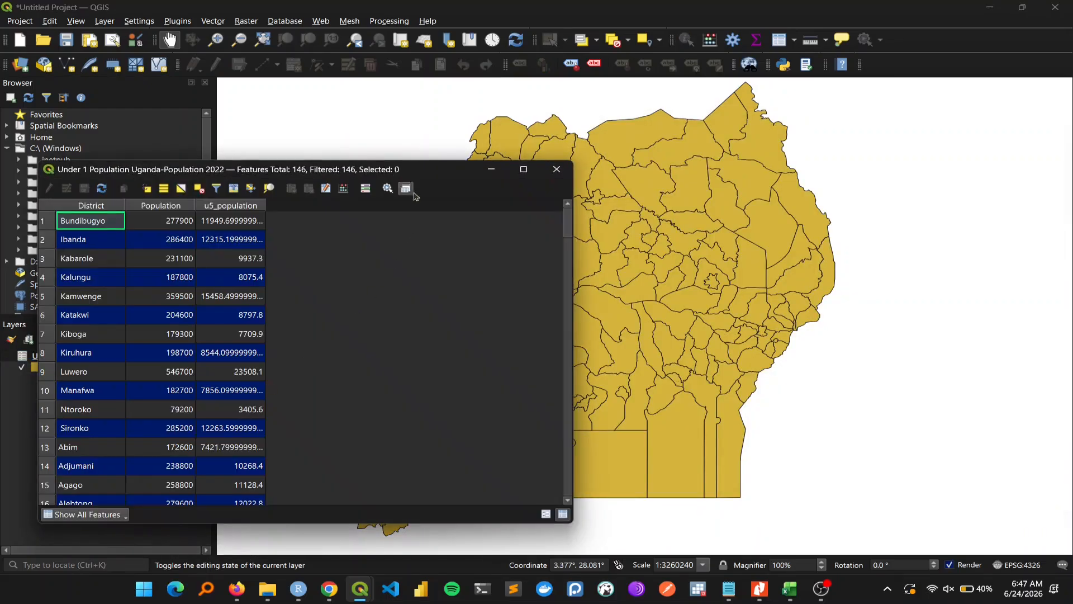
left_click_drag(444, 171, 420, 136)
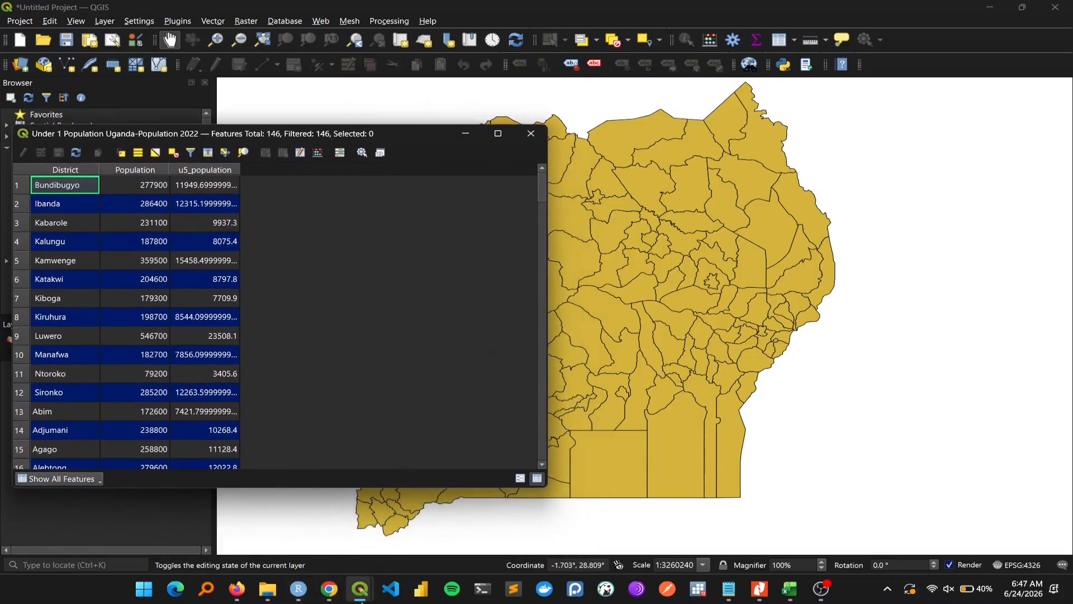
mouse_move(364, 601)
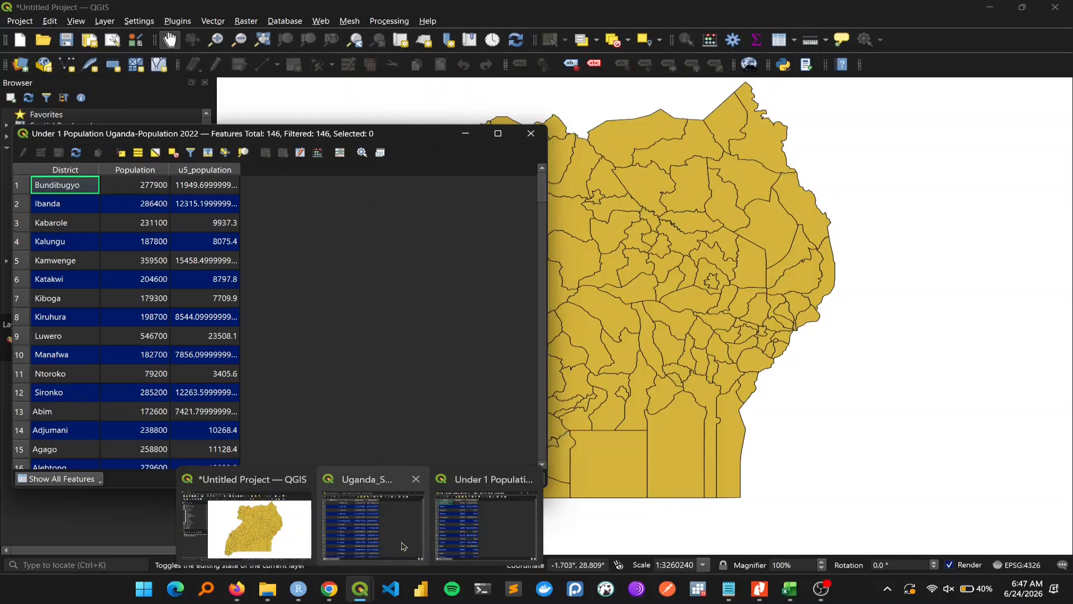
left_click(374, 519)
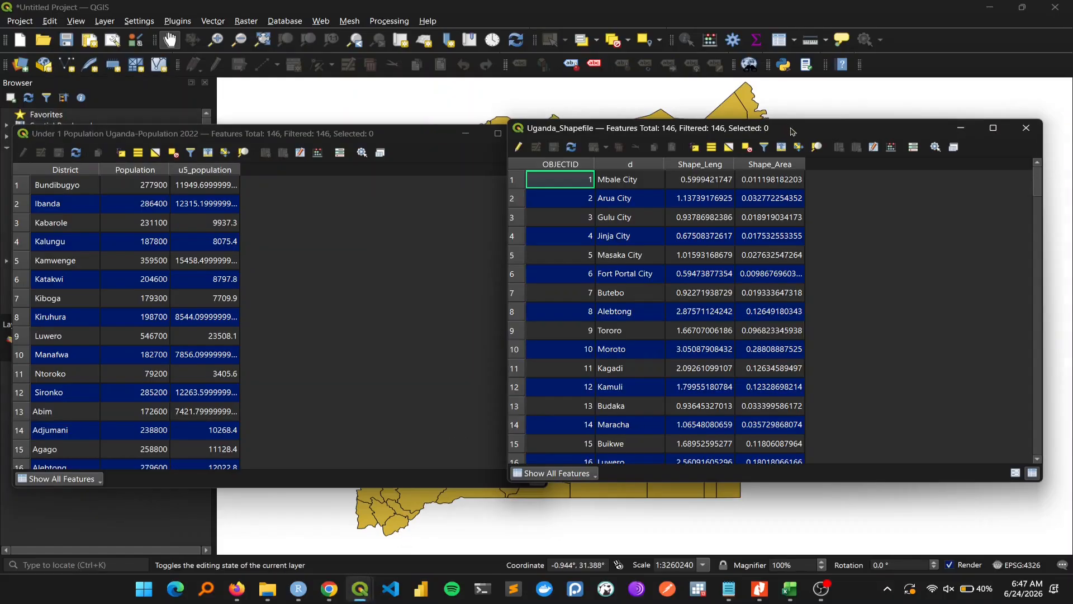
left_click_drag(793, 132, 831, 139)
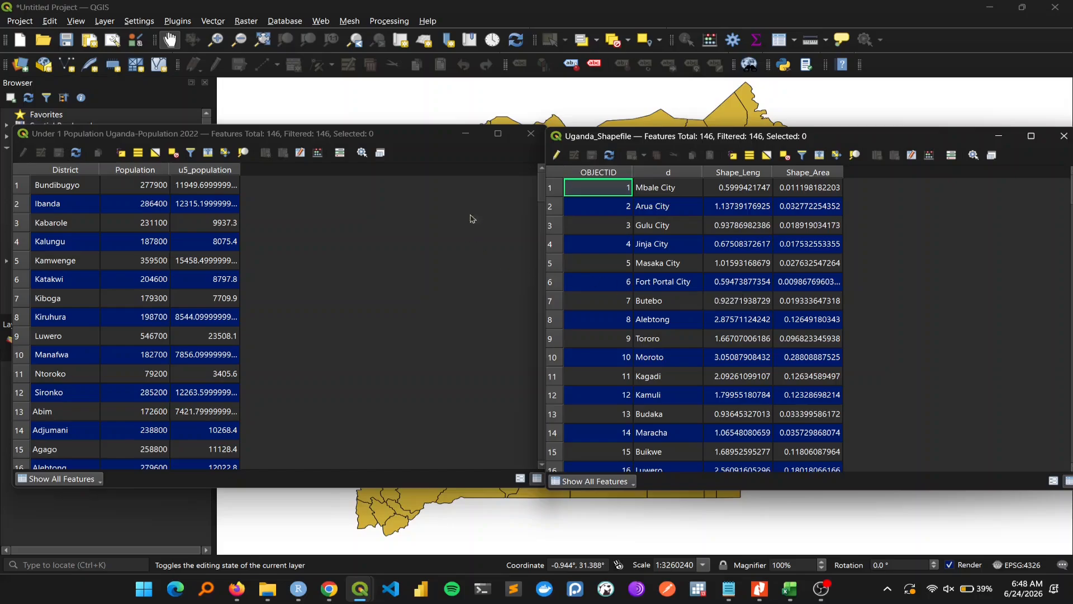
left_click(532, 135)
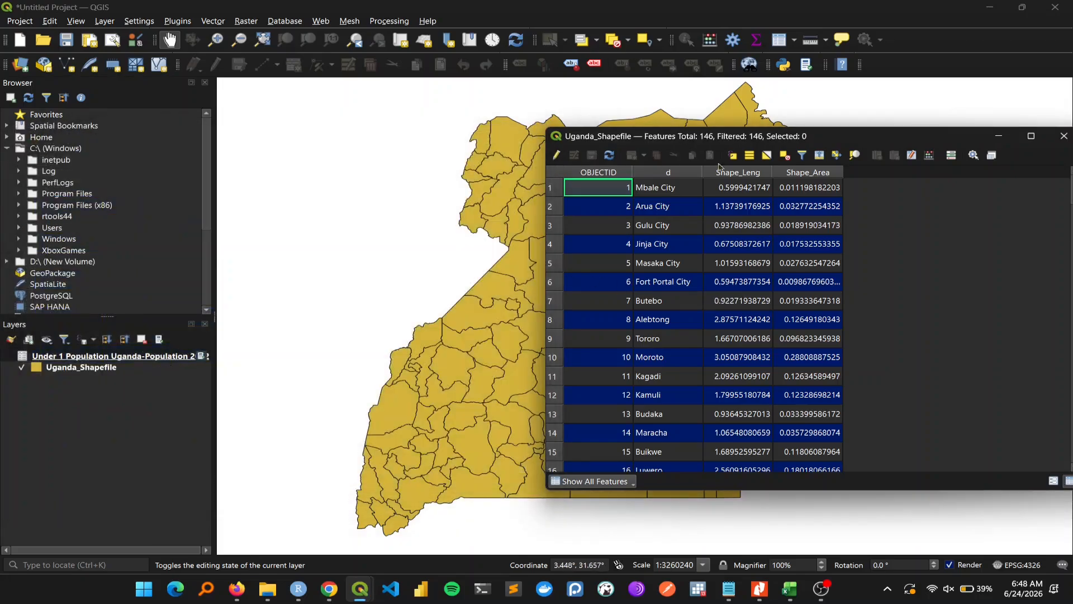
left_click(1064, 136)
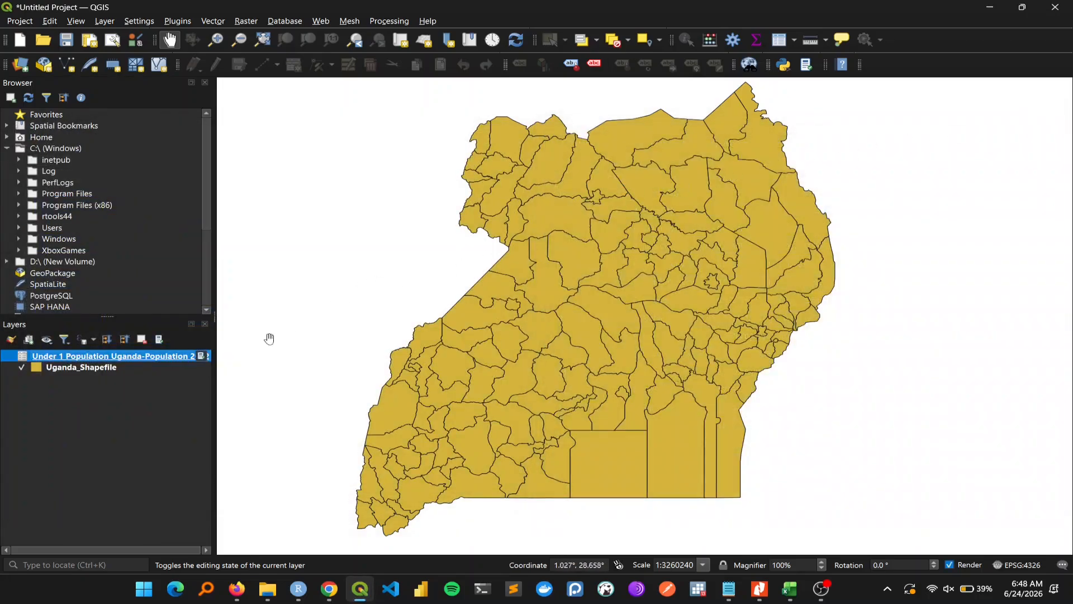
- Join the Under 1 Population Uganda-Population 2022 table to Uganda_Shapefile, using District as join field and d as target field
left_click(106, 369)
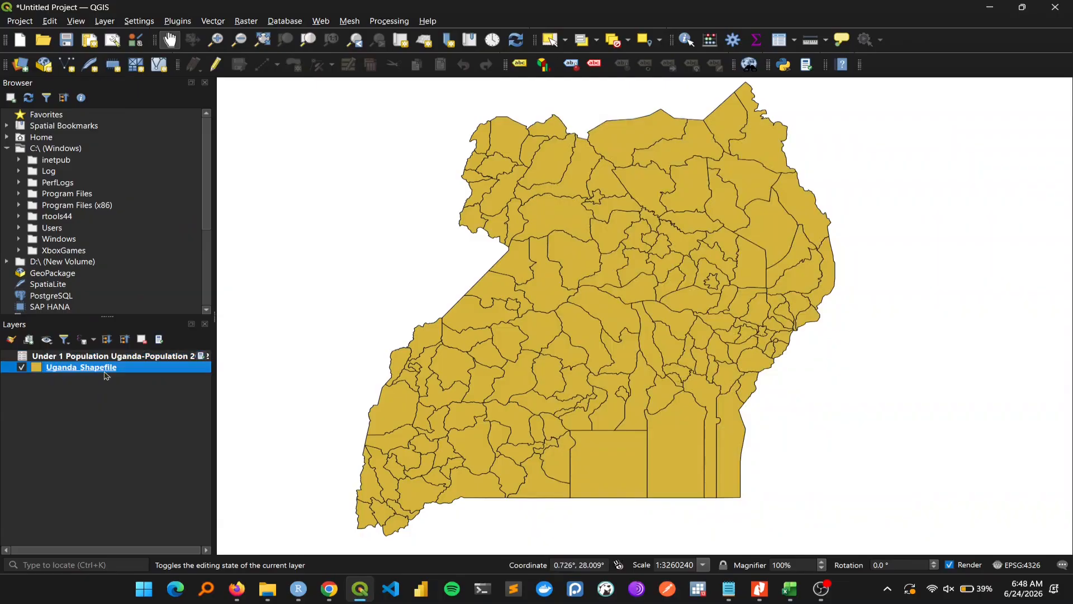
right_click(101, 372)
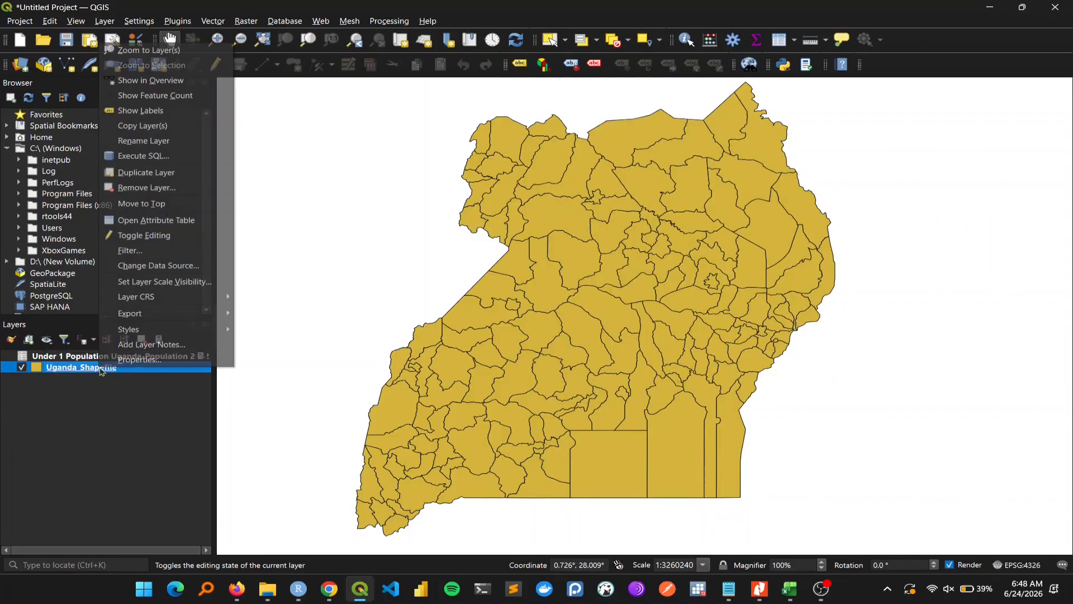
left_click(132, 362)
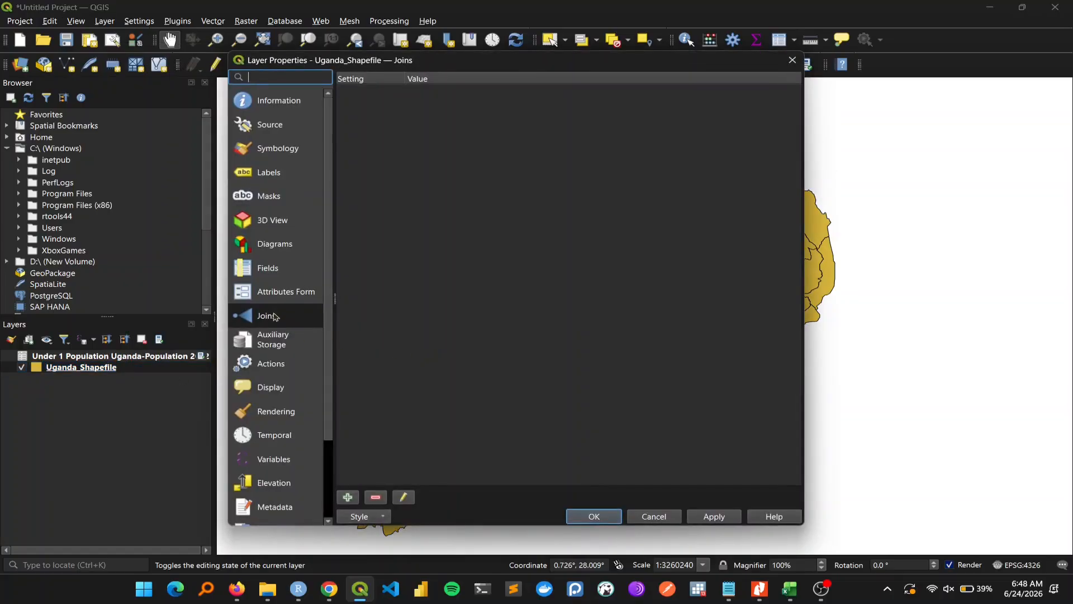
left_click(284, 322)
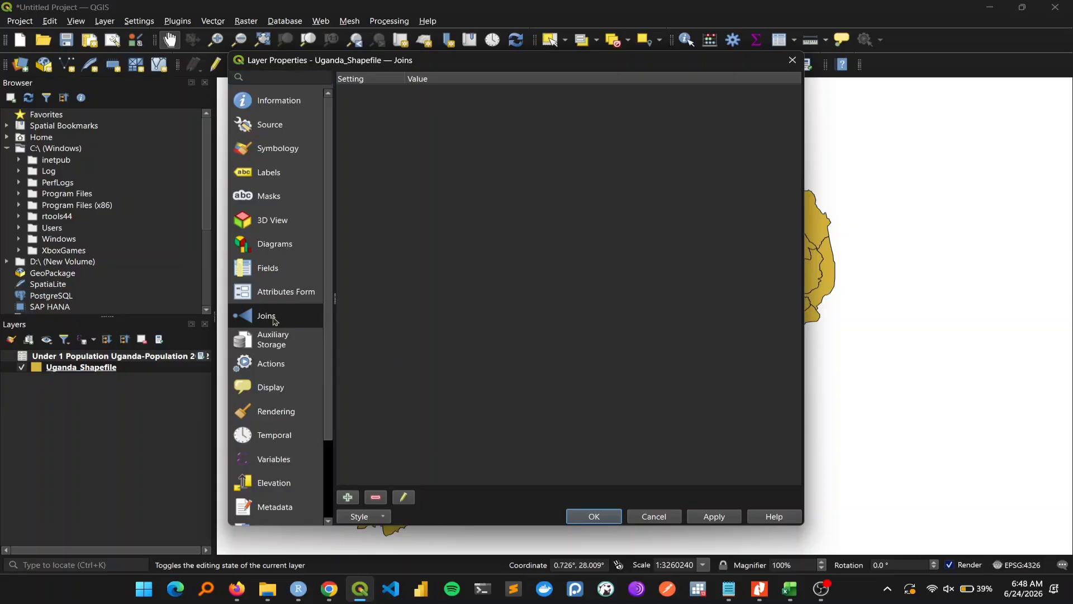
left_click(348, 497)
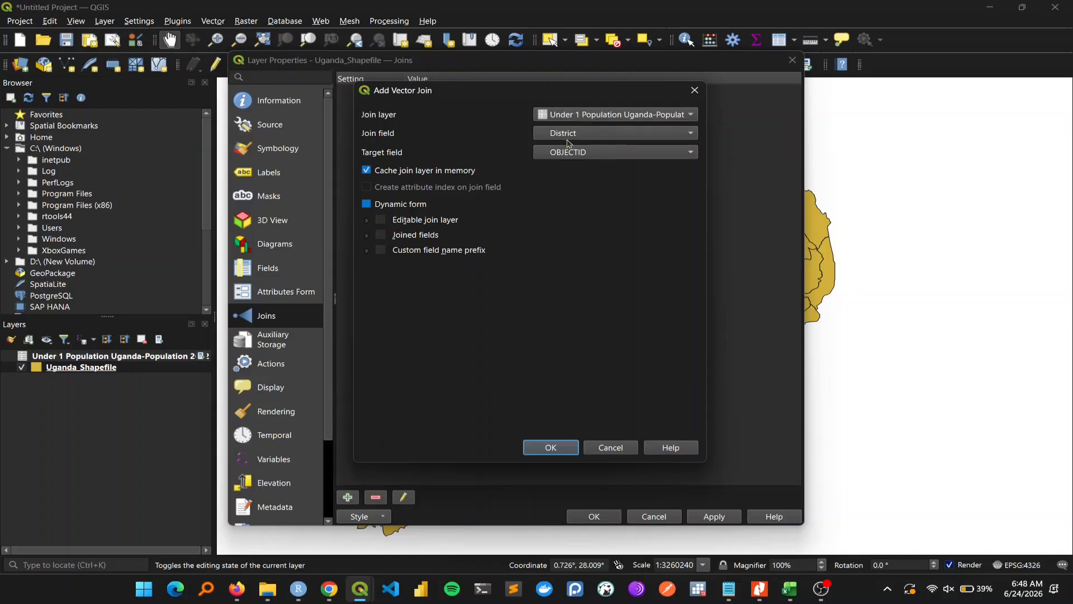
left_click(582, 151)
left_click(578, 168)
left_click(546, 449)
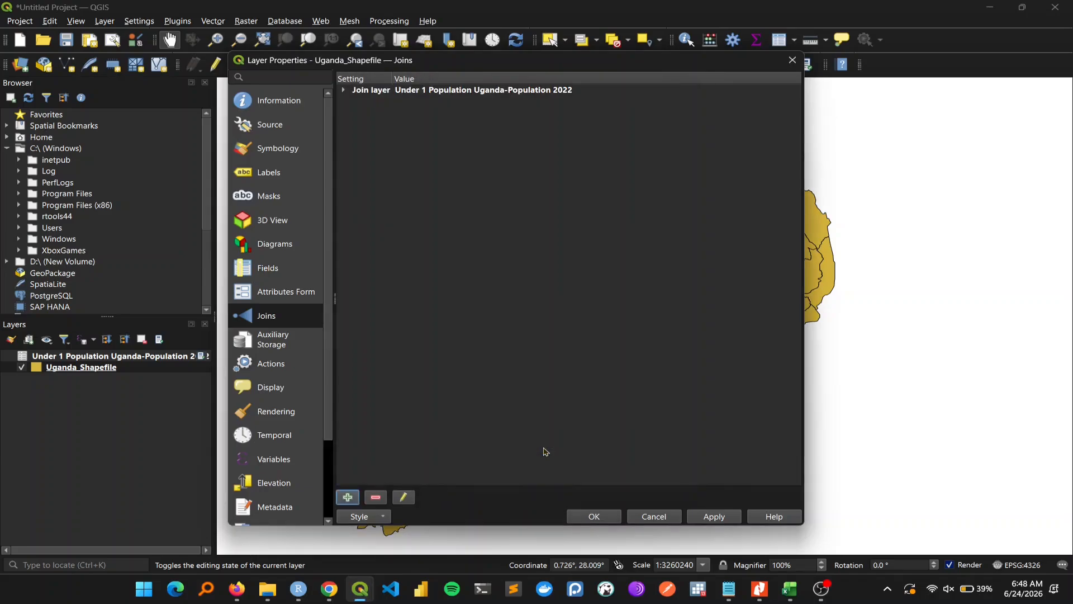
left_click(726, 516)
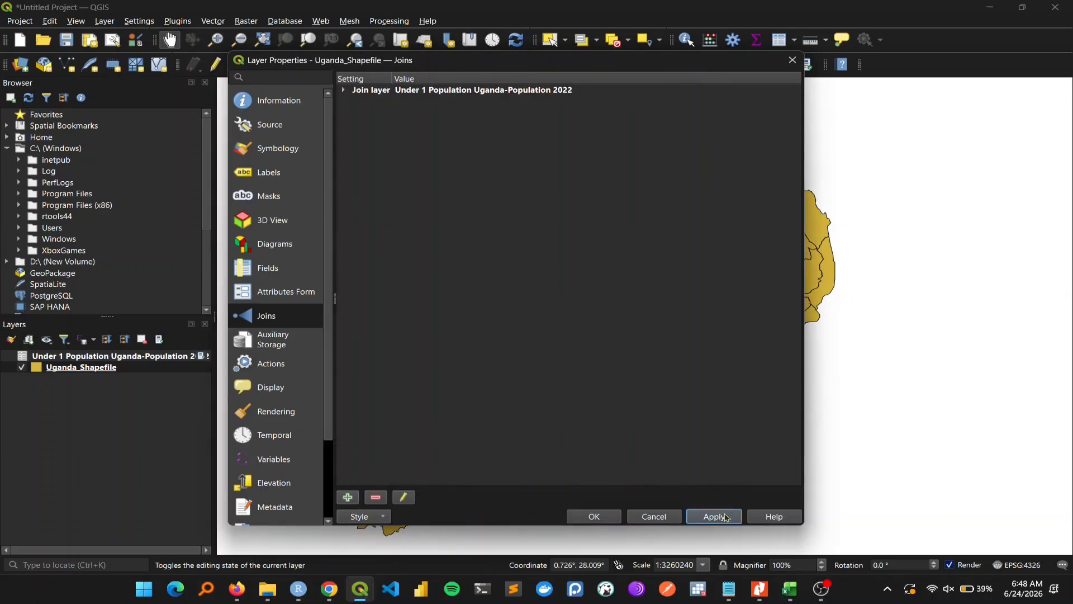
left_click(613, 515)
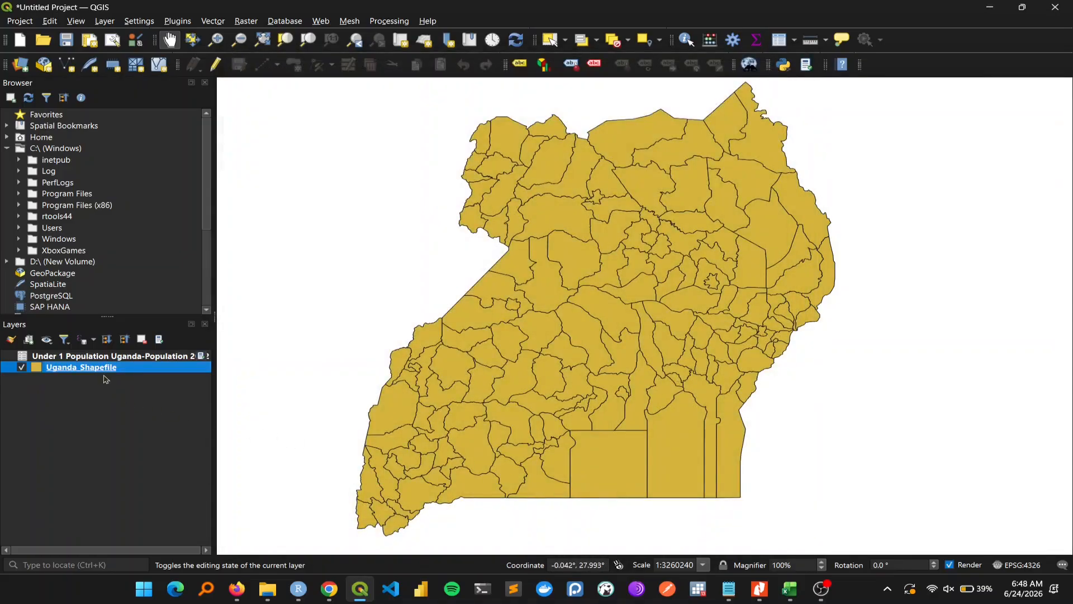
- Examine the joined population columns in the Uganda_Shapefile attribute table for districts without matching values, and close the table
right_click(102, 372)
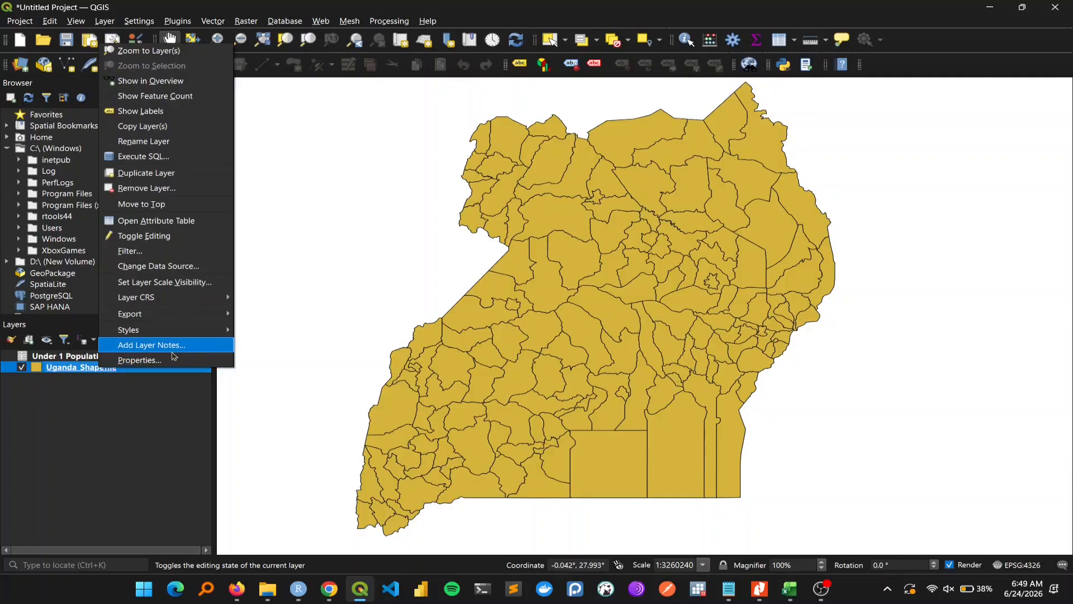
left_click(186, 225)
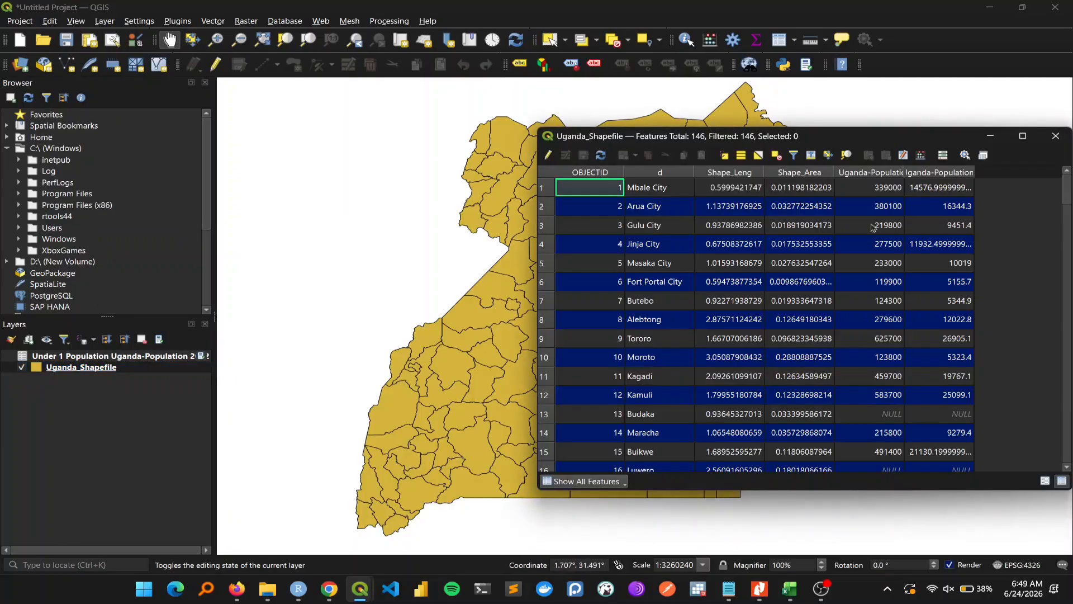
left_click_drag(494, 85, 538, 103)
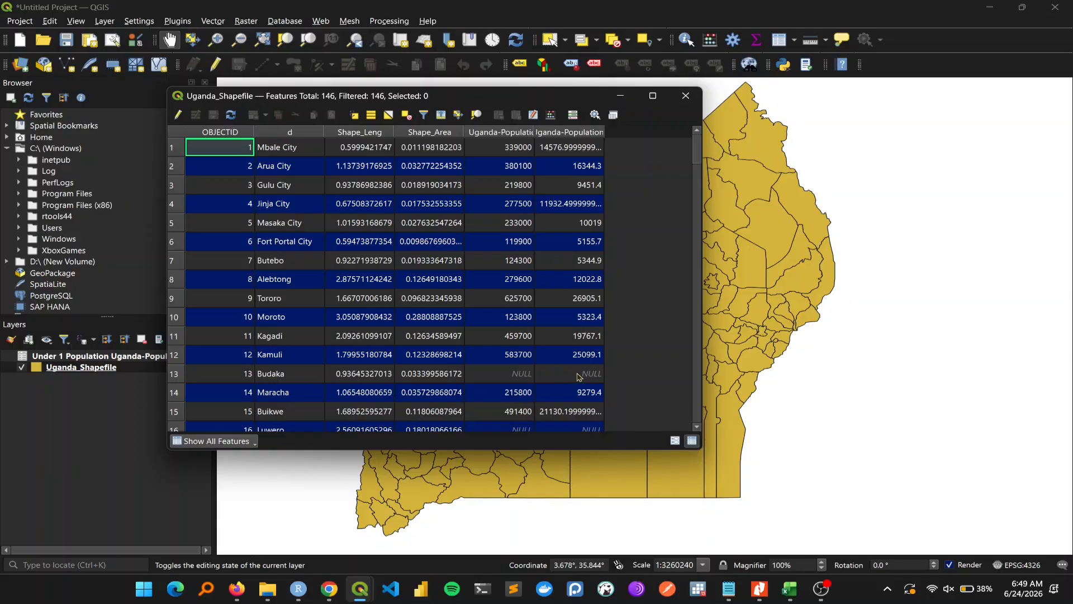
scroll(579, 375, "down", 5)
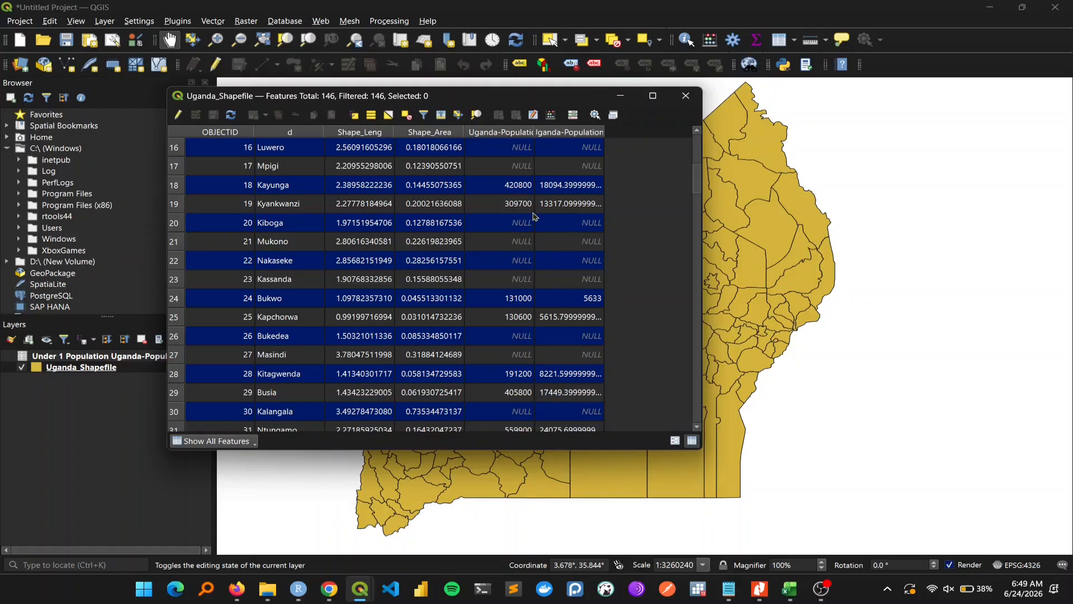
scroll(534, 224, "down", 17)
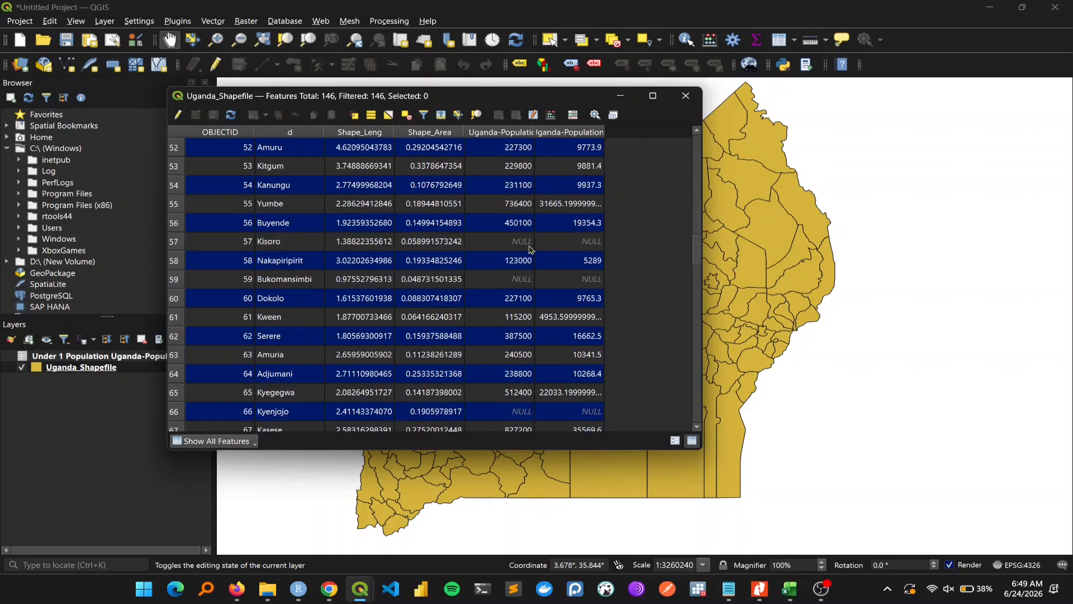
scroll(531, 249, "down", 7)
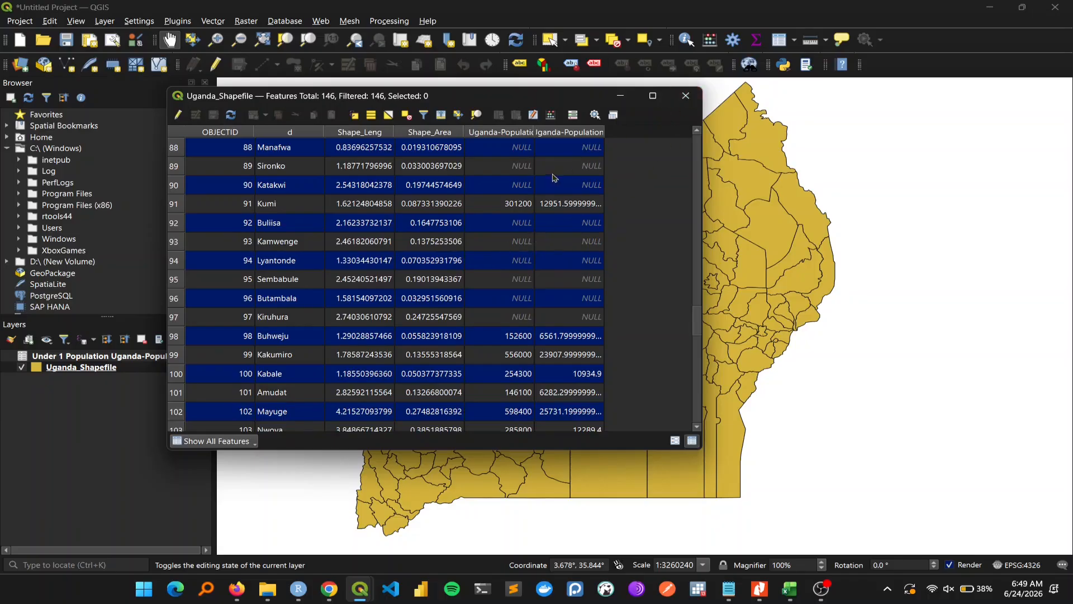
scroll(547, 221, "up", 20)
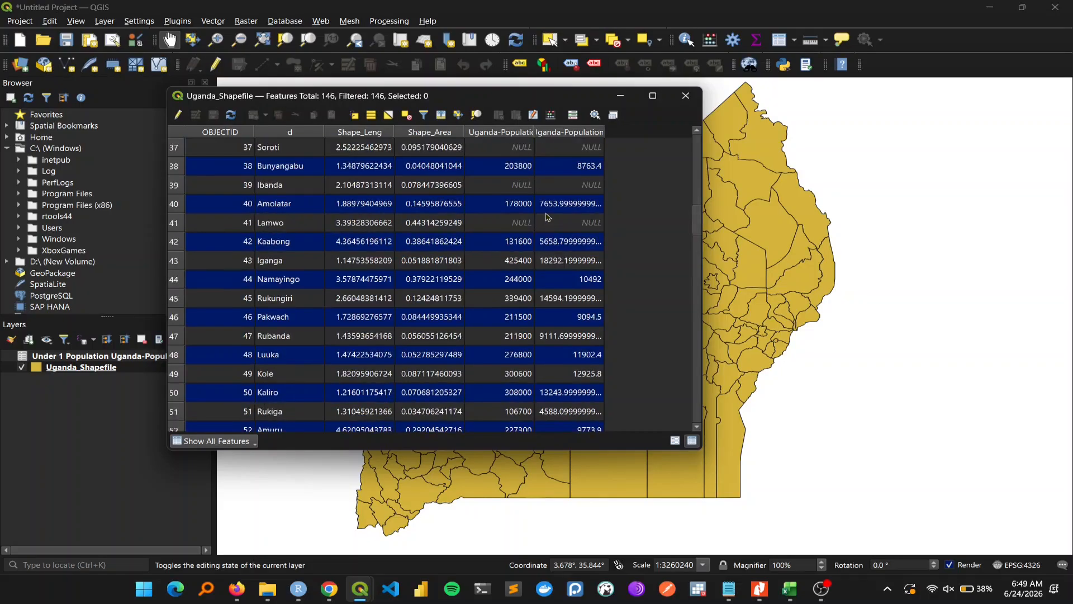
scroll(515, 203, "up", 1)
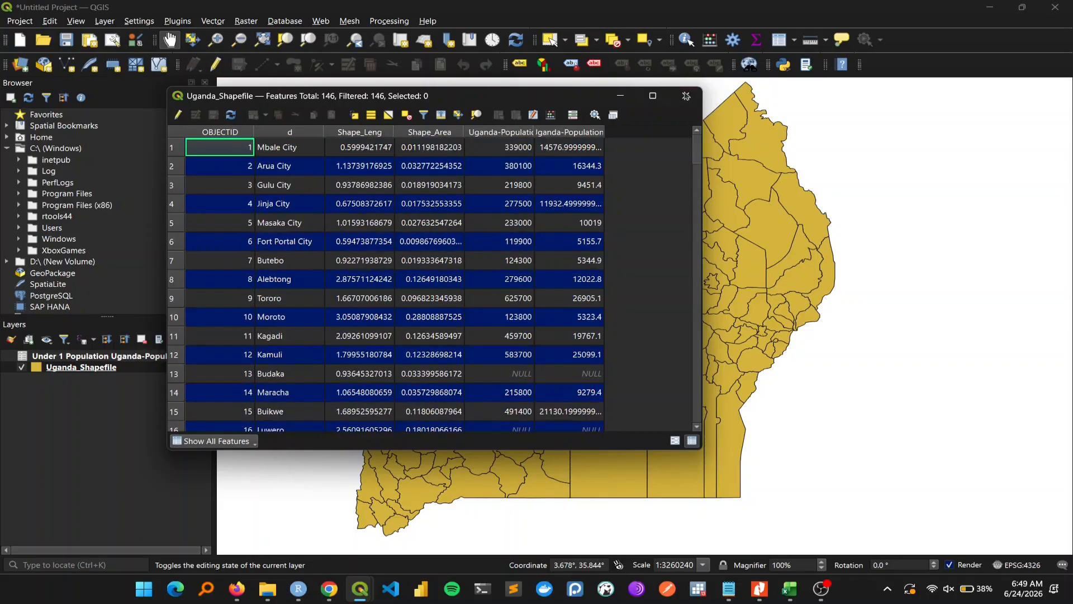
left_click(686, 95)
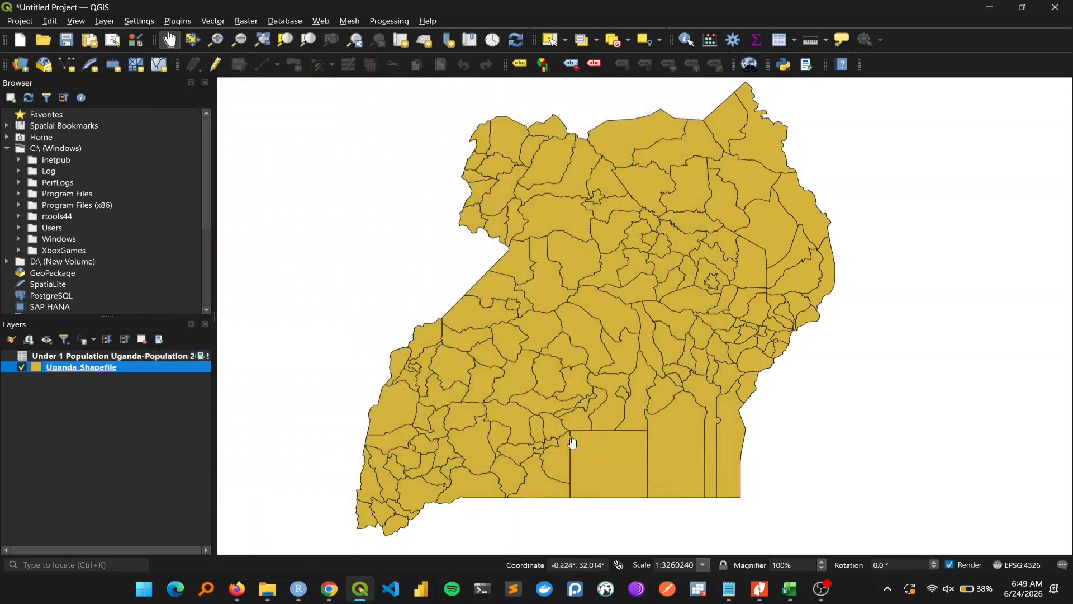
- Reopen the Uganda_Shapefile attribute table to recheck which district names lack joined population values, and close it
right_click(87, 371)
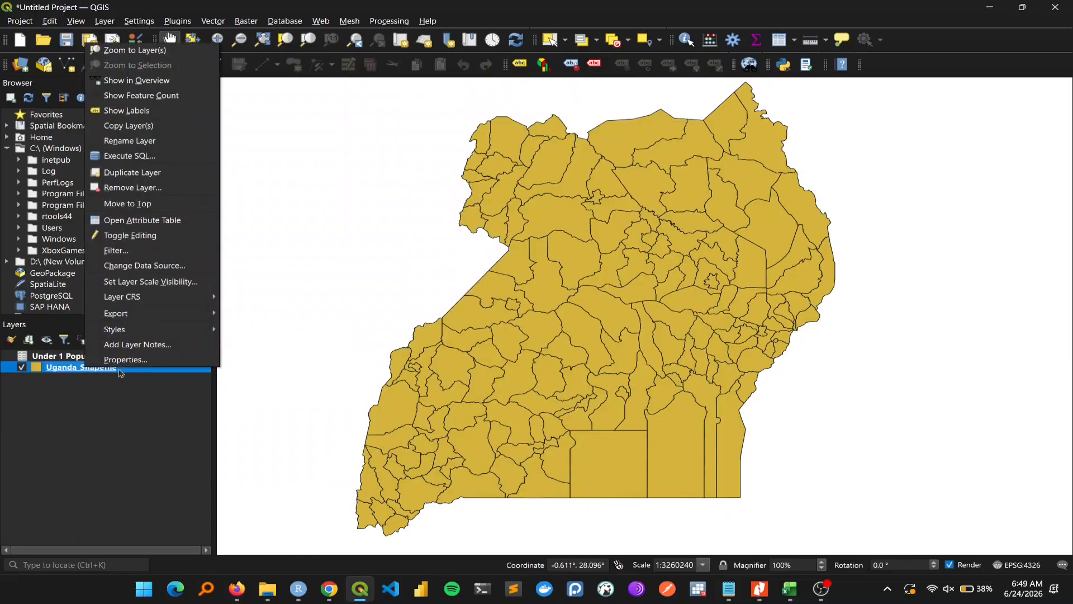
left_click(144, 222)
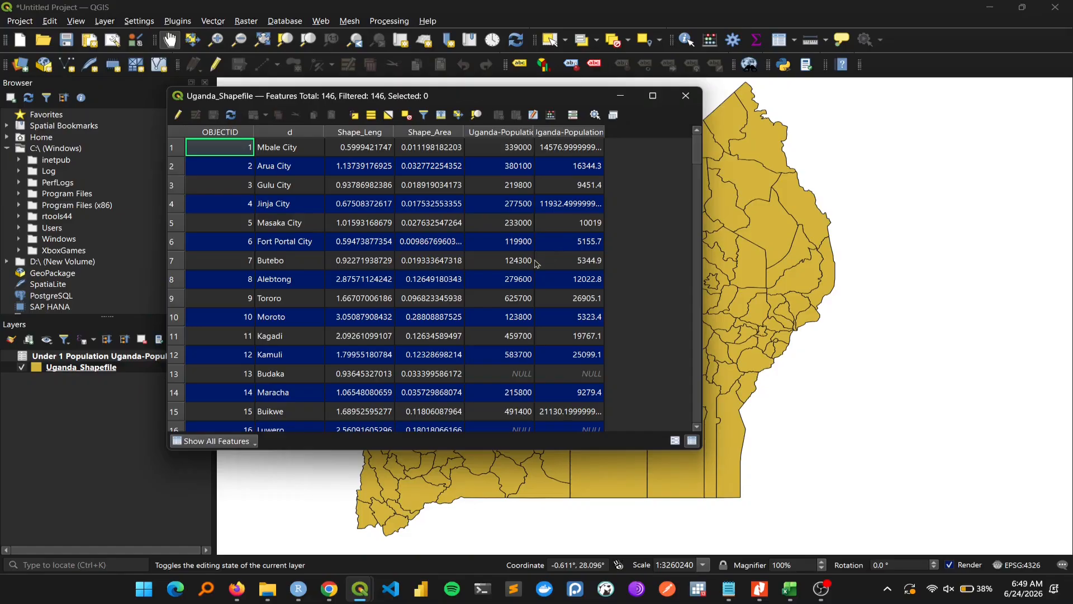
scroll(535, 263, "down", 9)
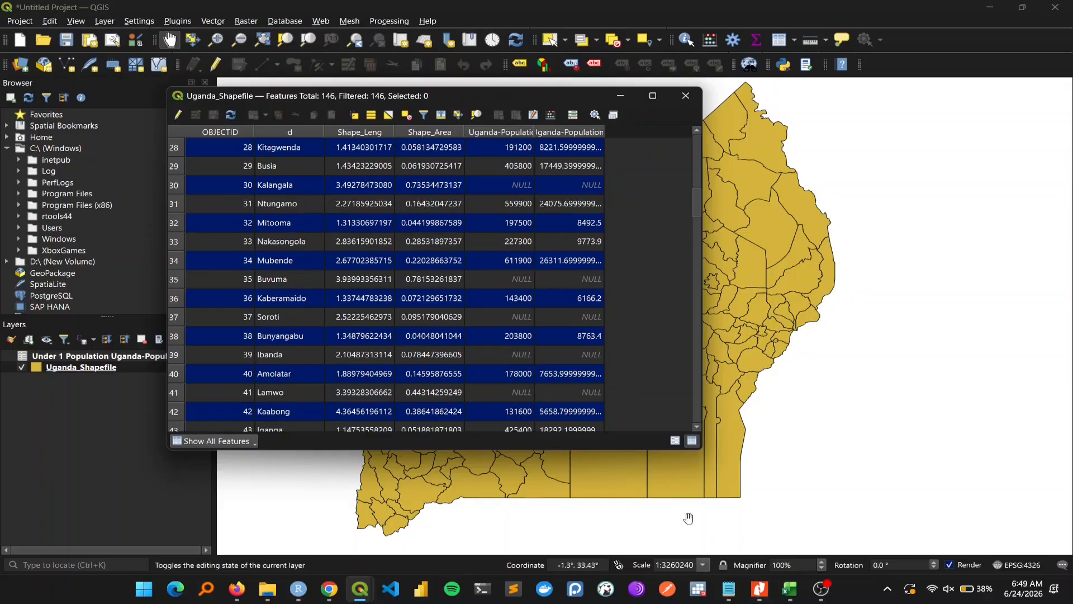
left_click(686, 96)
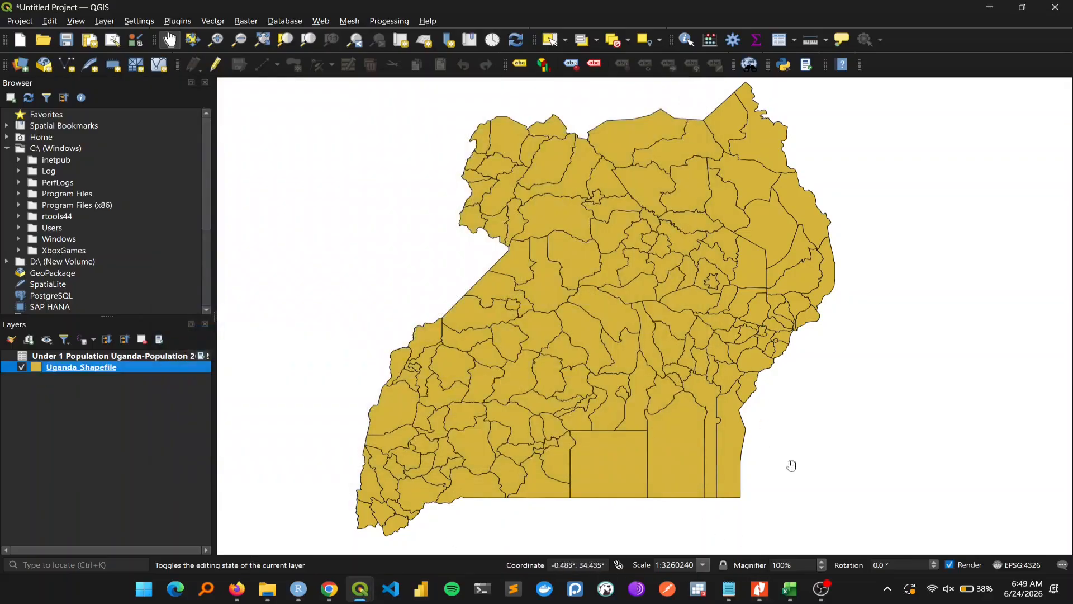
- Switch to Excel and bring up the Population 2022 sheet of the Under 1 Population Uganda workbook
left_click(795, 591)
left_click(795, 592)
left_click(787, 591)
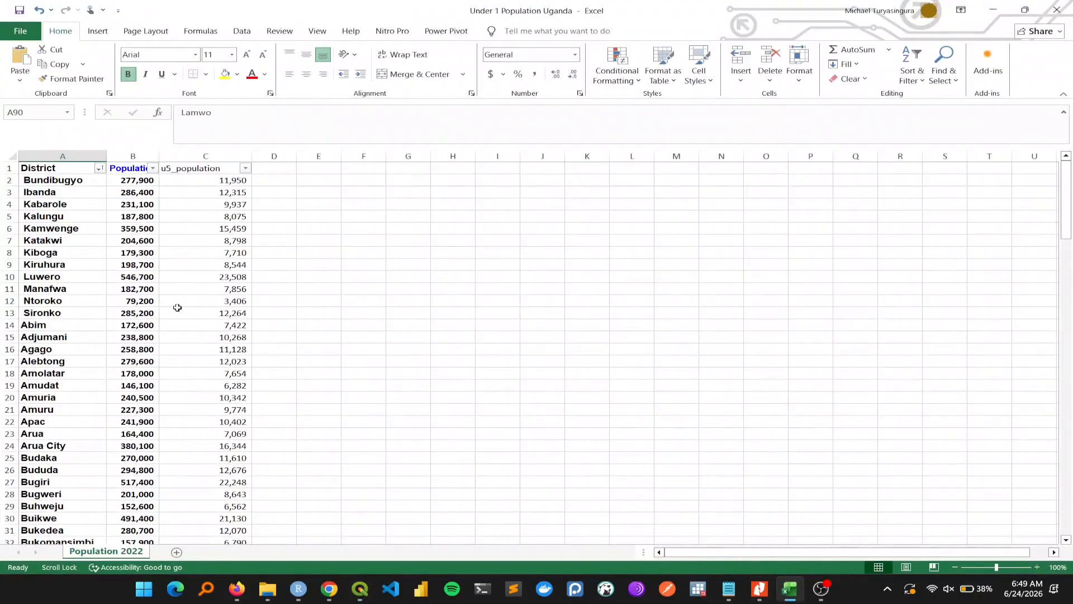
- Filter the District column for "buvu", inspect the Buvuma entry for stray spaces, and restore all districts
left_click(99, 168)
left_click(62, 295)
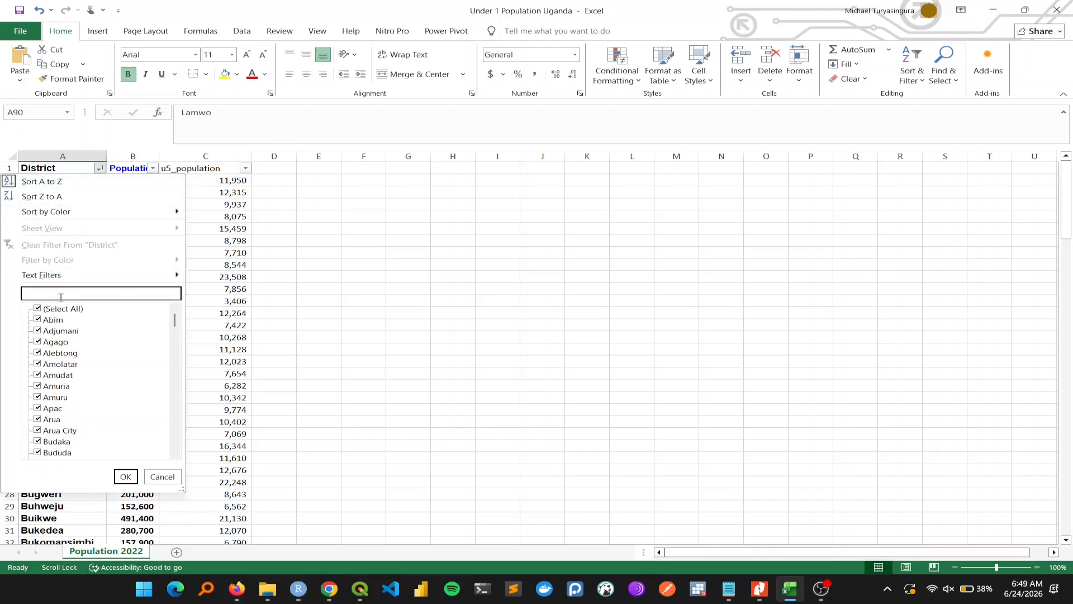
type("buvu")
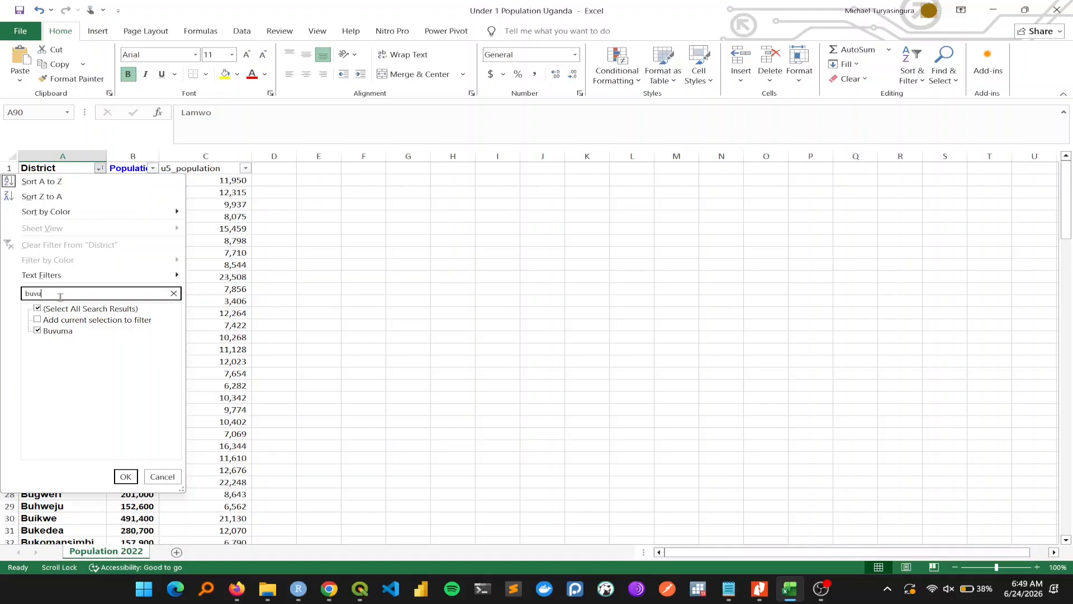
left_click(124, 477)
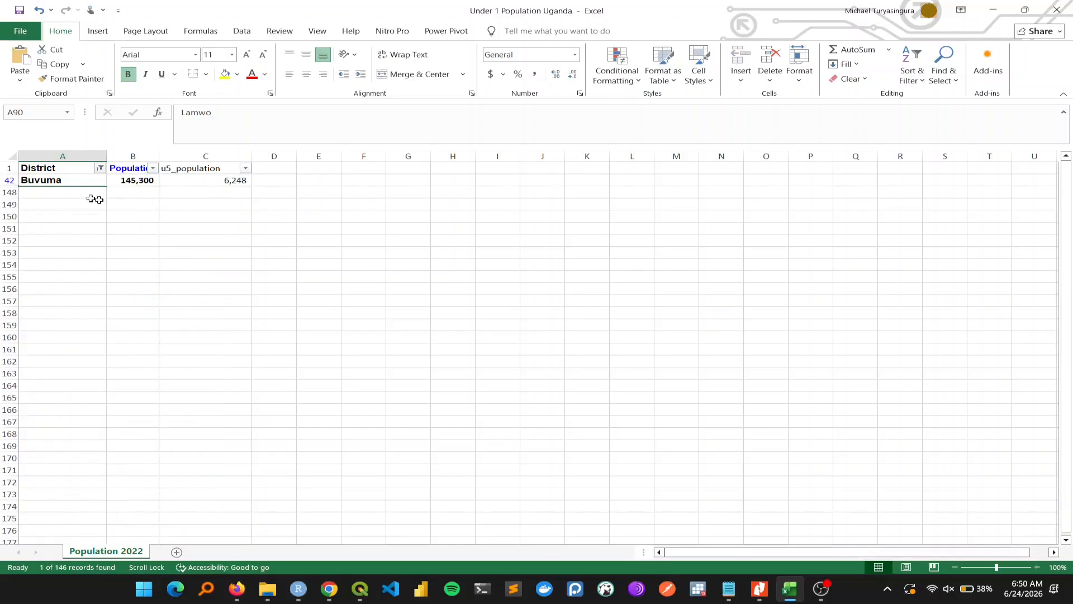
double_click(71, 182)
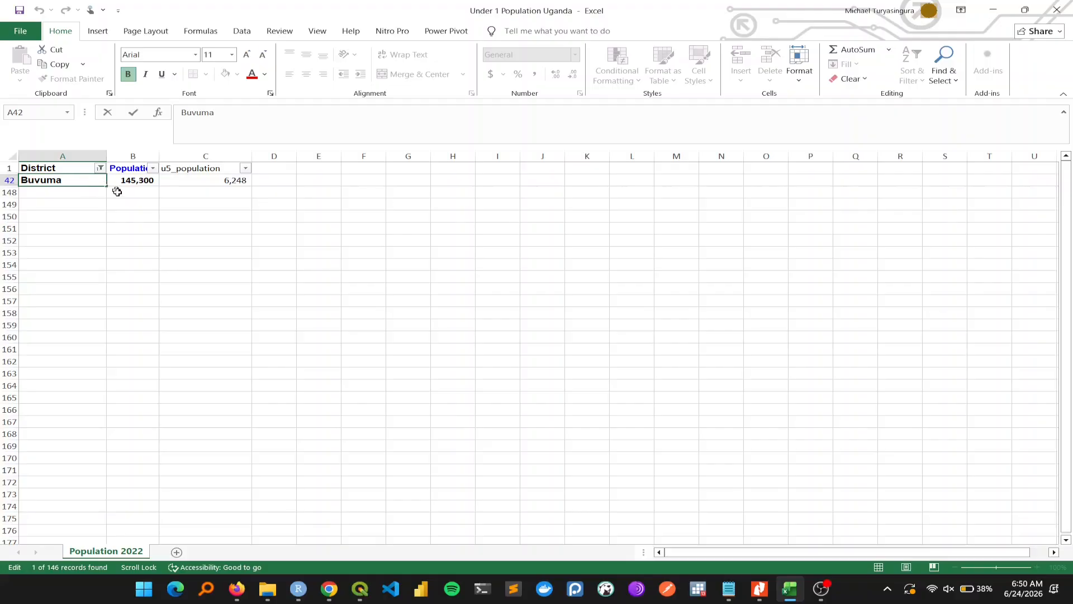
left_click(100, 167)
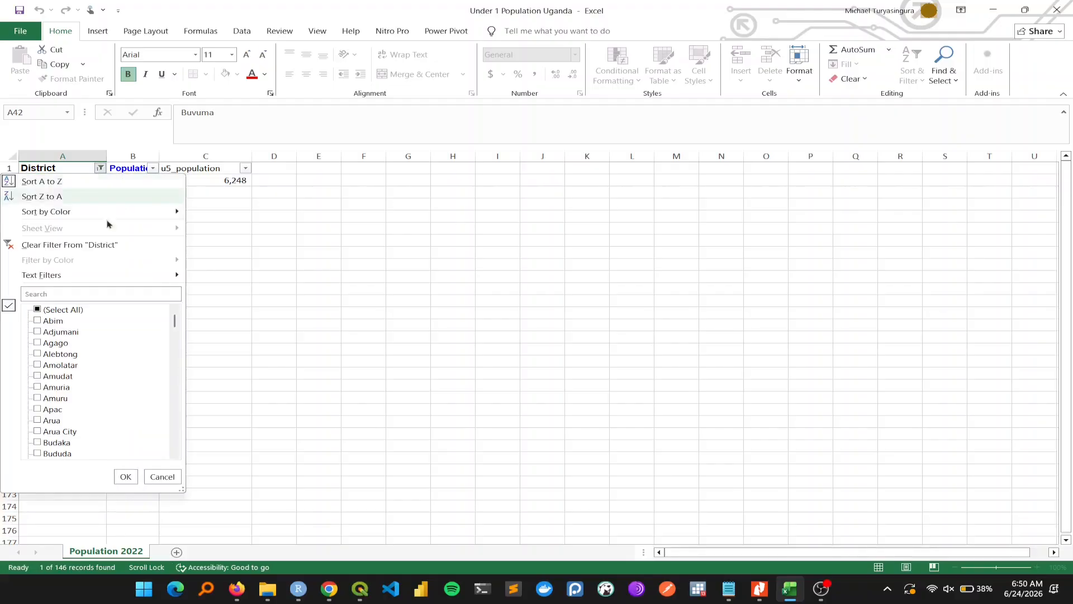
left_click(70, 311)
left_click(126, 476)
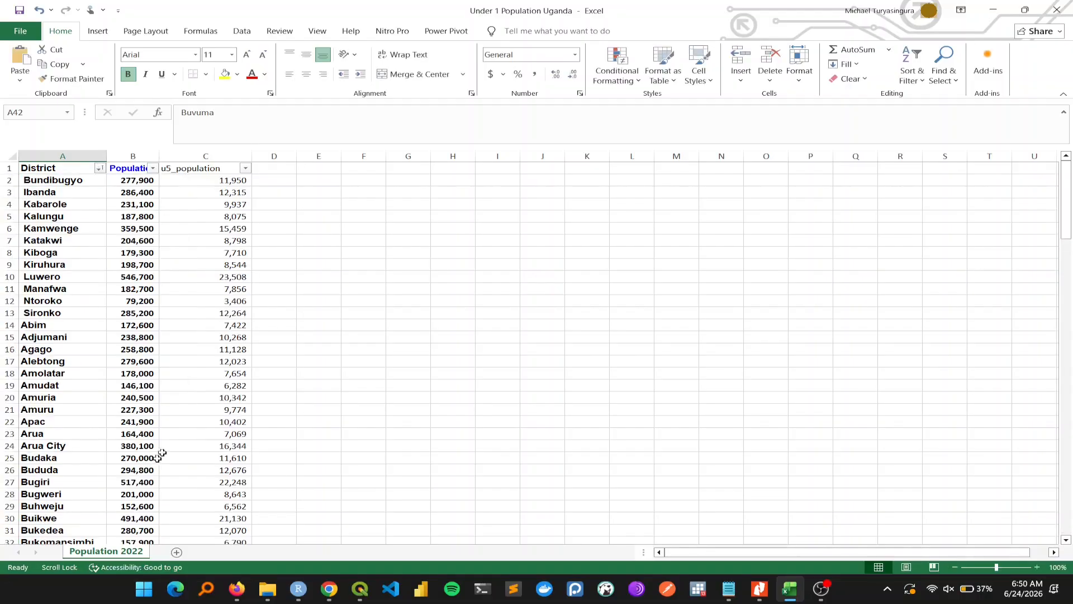
- Insert an empty column between the District and Population columns
left_click(132, 151)
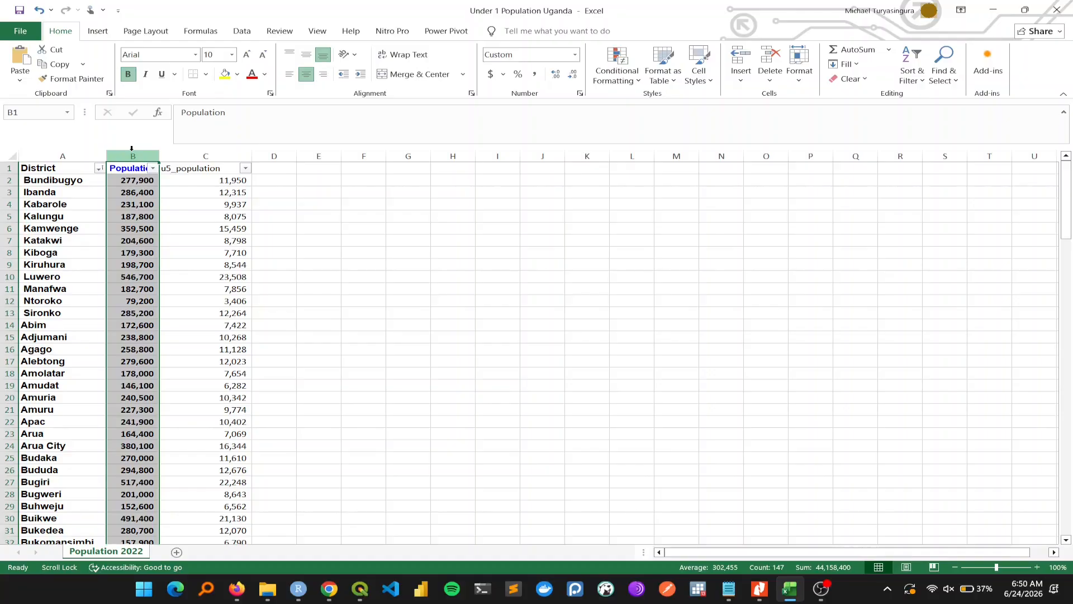
left_click(343, 292)
left_click(138, 152)
right_click(138, 152)
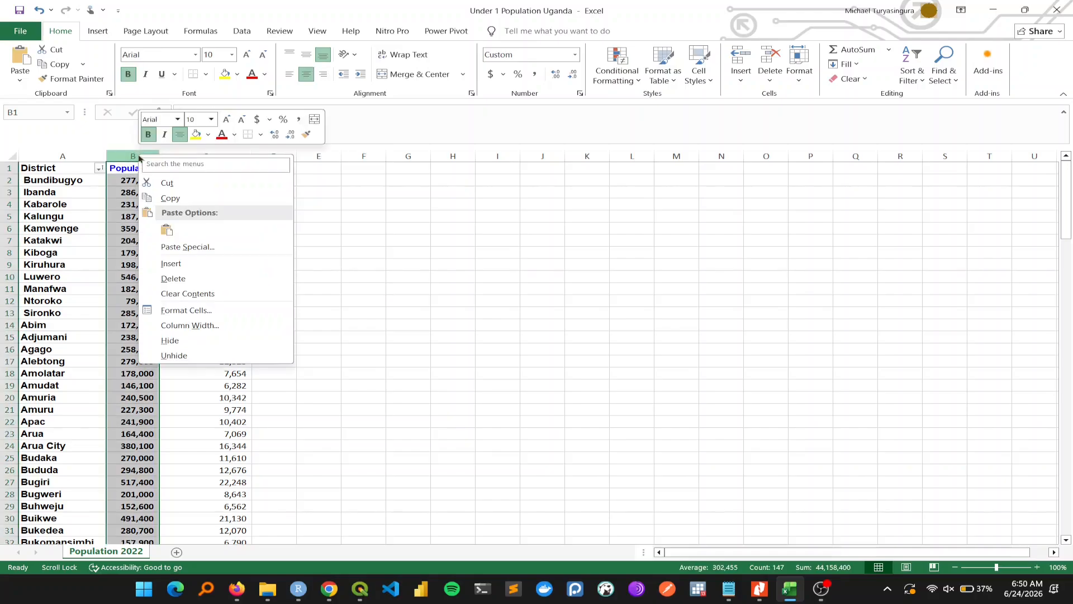
left_click(188, 264)
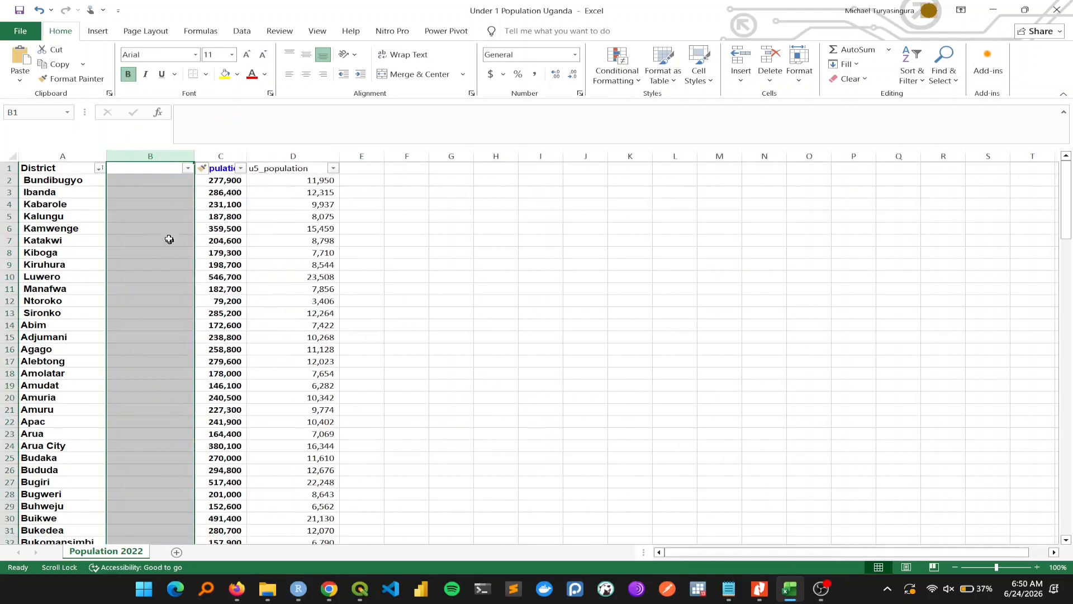
- Enter =TRIM(A2) in cell B2 and fill the formula down for every district row
left_click(130, 186)
type("=")
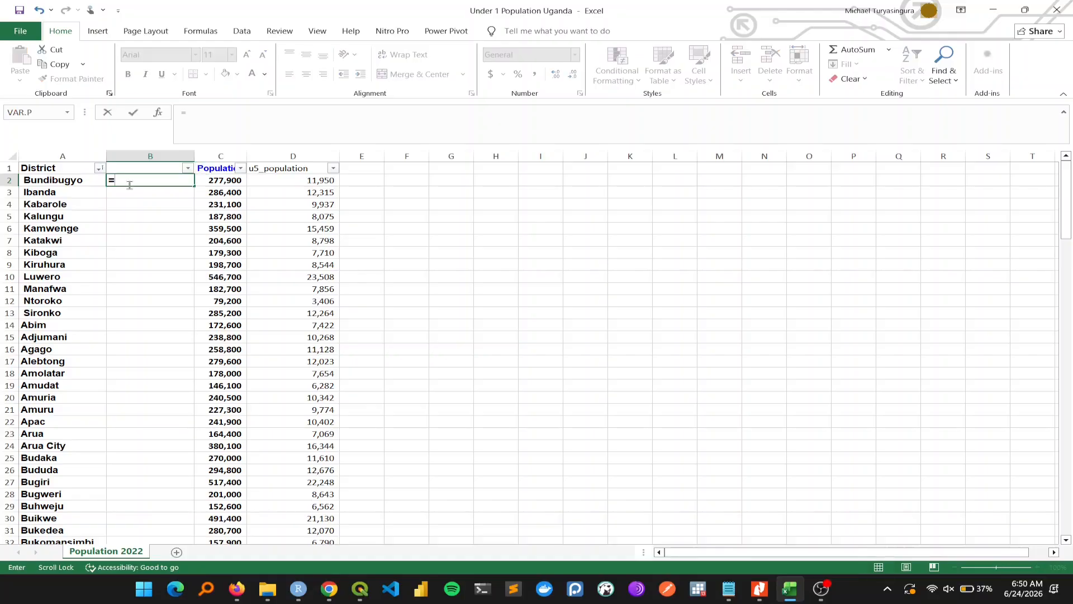
type("tri")
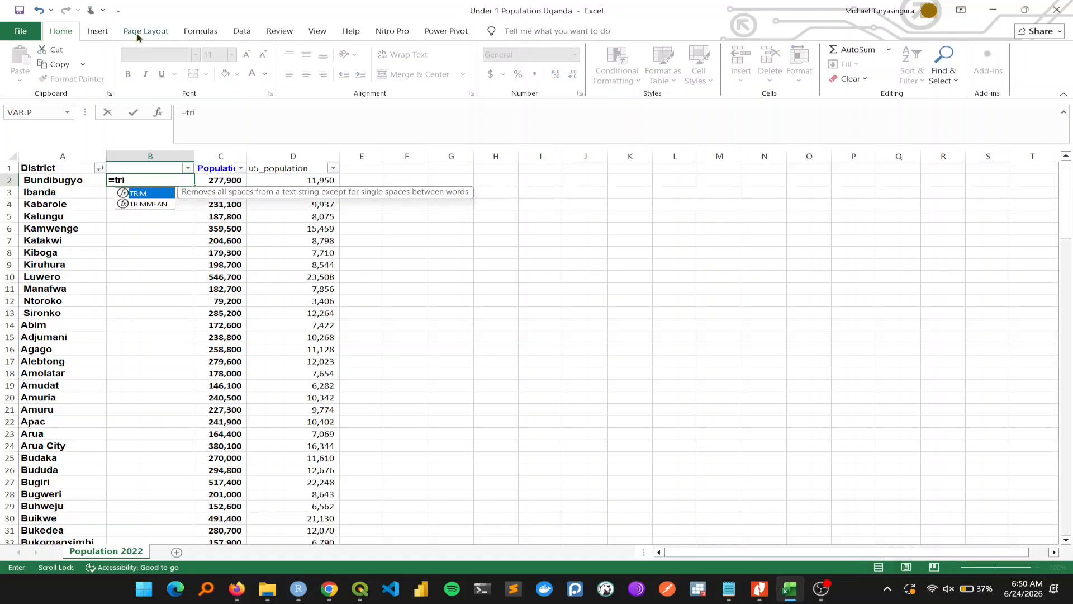
double_click(143, 193)
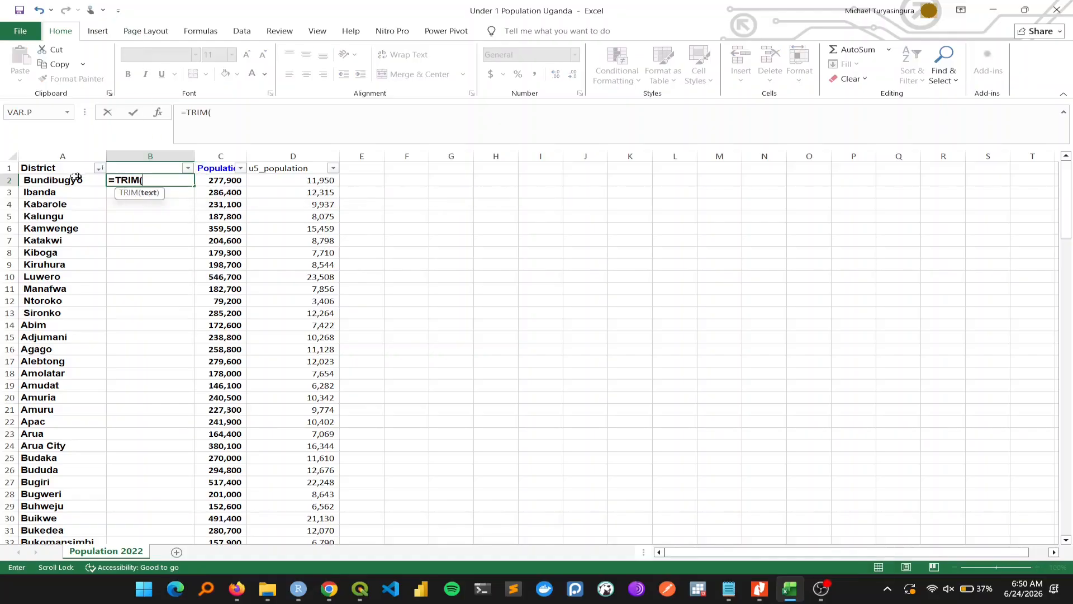
left_click(50, 180)
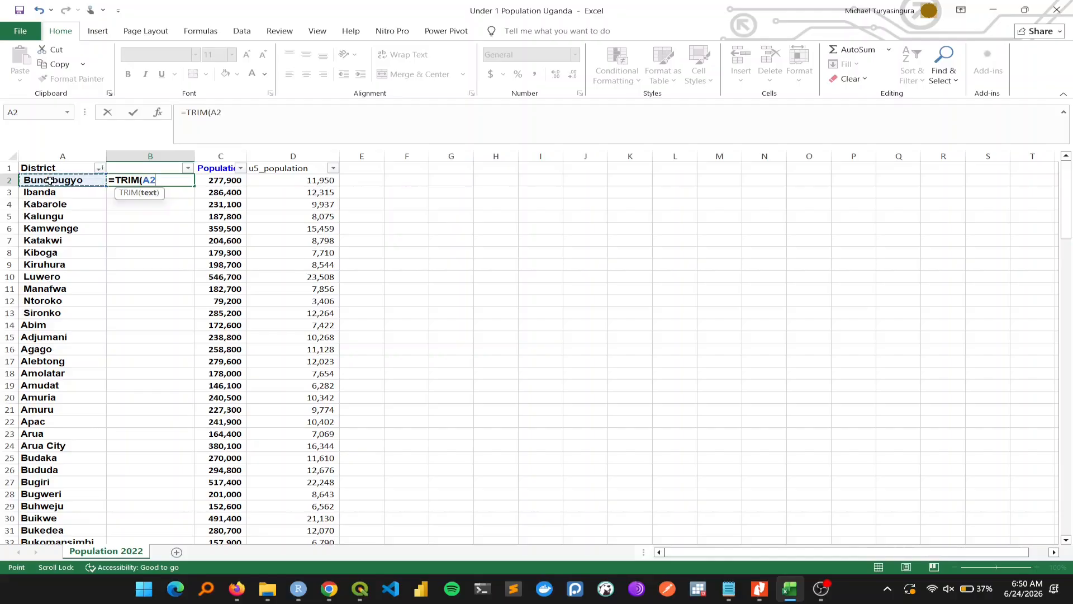
key("Return")
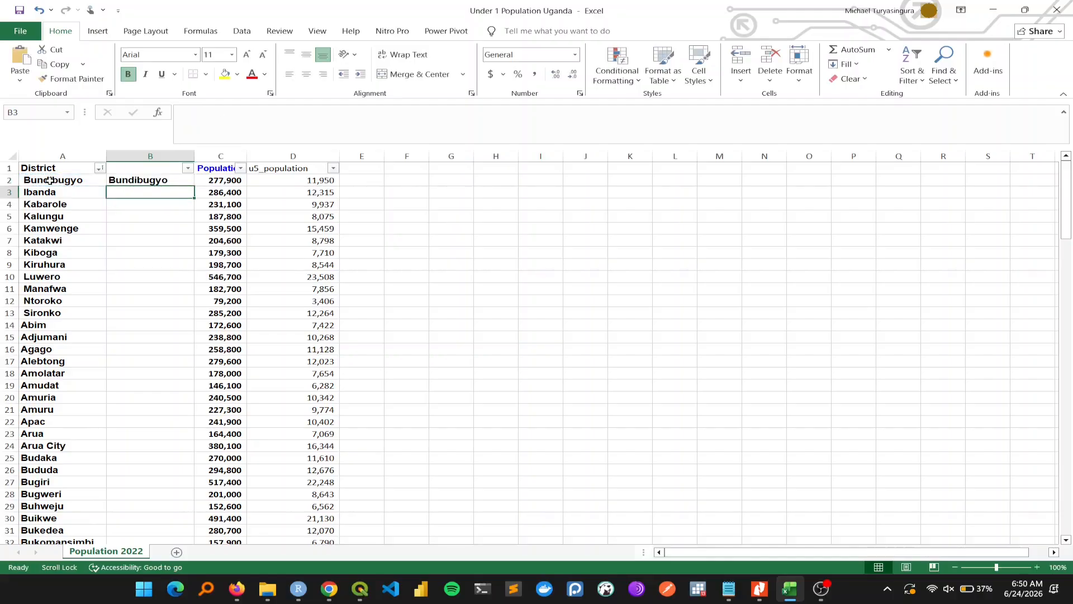
left_click(181, 182)
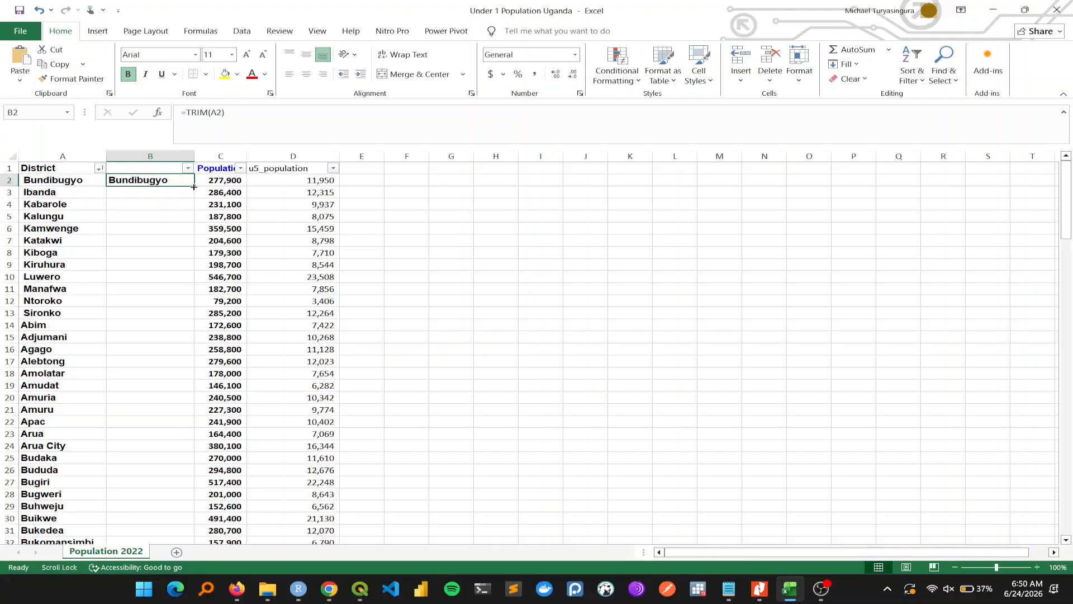
double_click(193, 186)
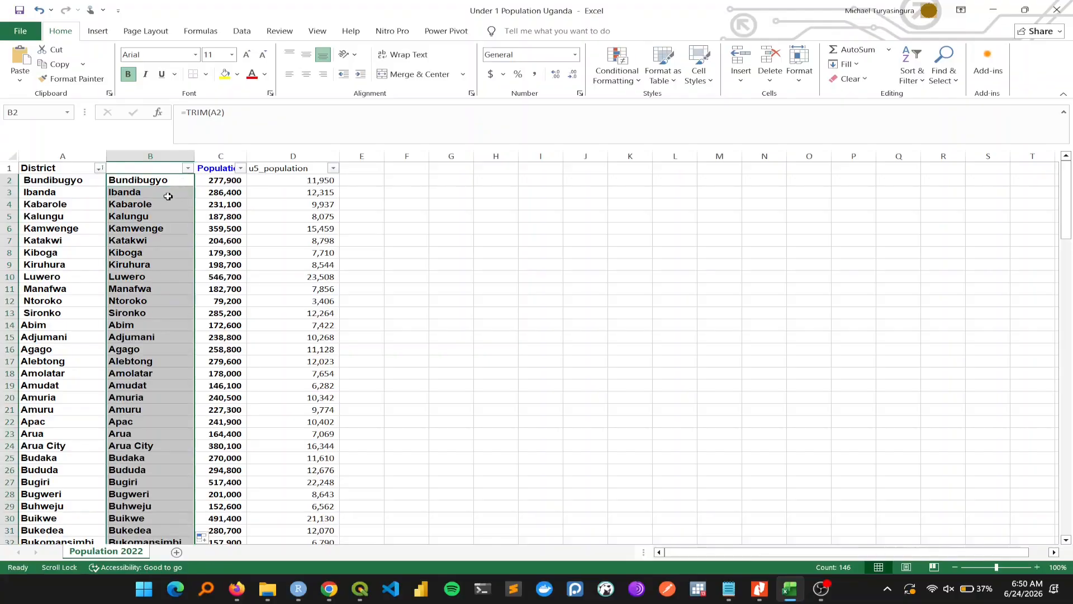
- Copy the trimmed names and paste them as values over the District column from A2 down
key("ctrl+c")
right_click(72, 183)
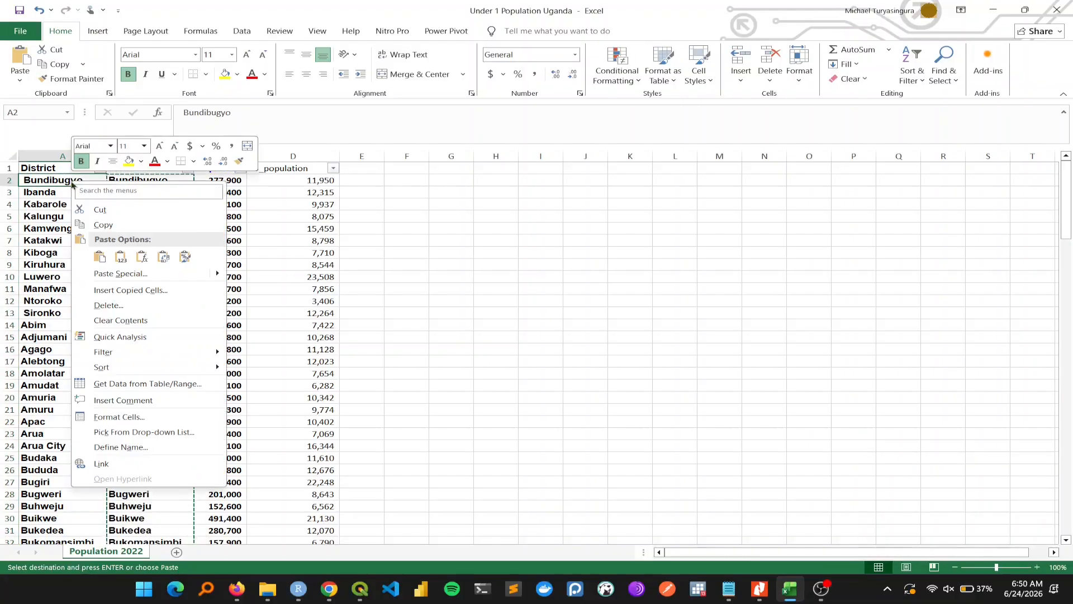
left_click(121, 256)
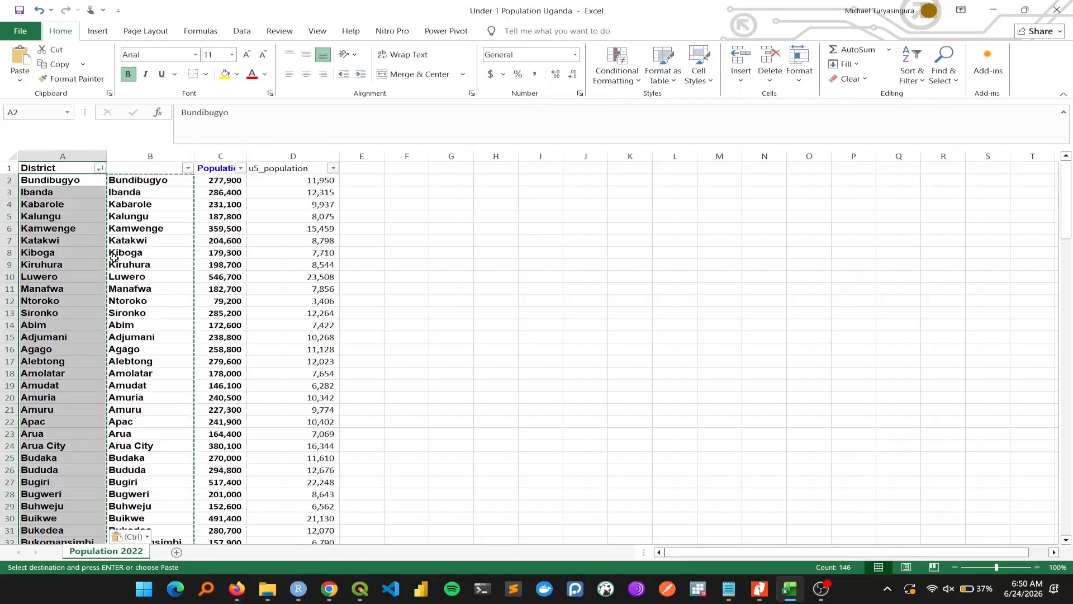
- Delete the TRIM helper column B and close the workbook with its changes saved, returning to QGIS
left_click(137, 157)
right_click(137, 157)
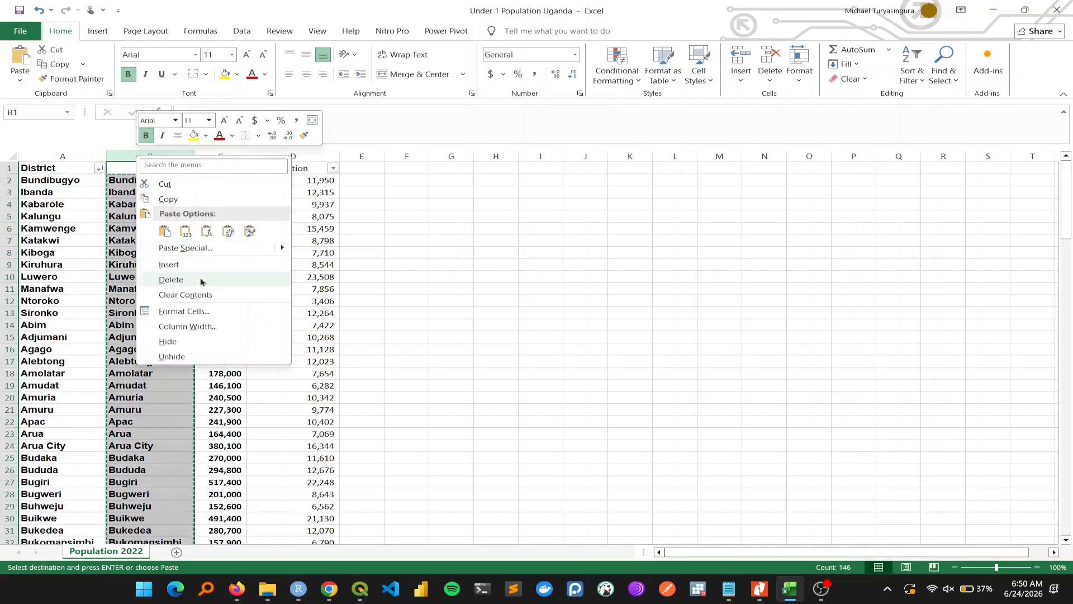
left_click(194, 284)
left_click(360, 288)
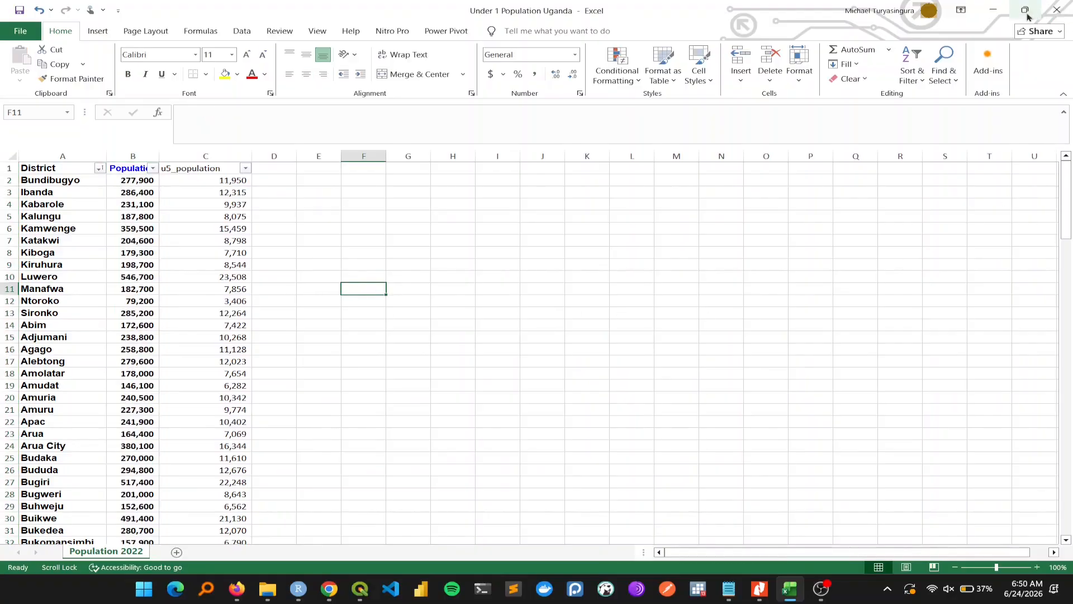
left_click(1057, 9)
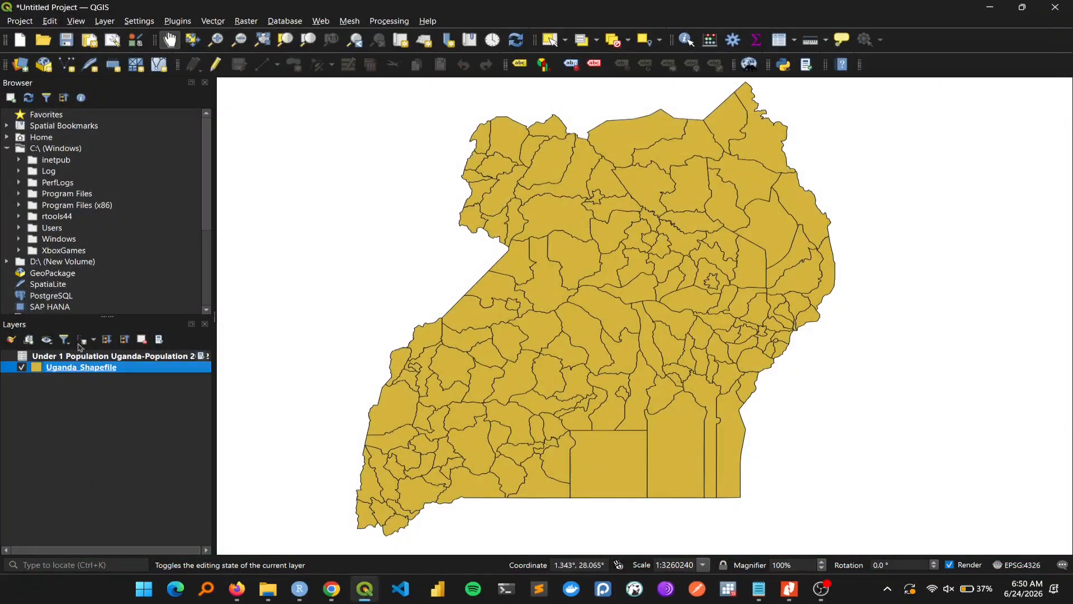
- Remove the outdated Under 1 Population Uganda-Population 2022 table from the project's layers
left_click(62, 358)
left_click(143, 340)
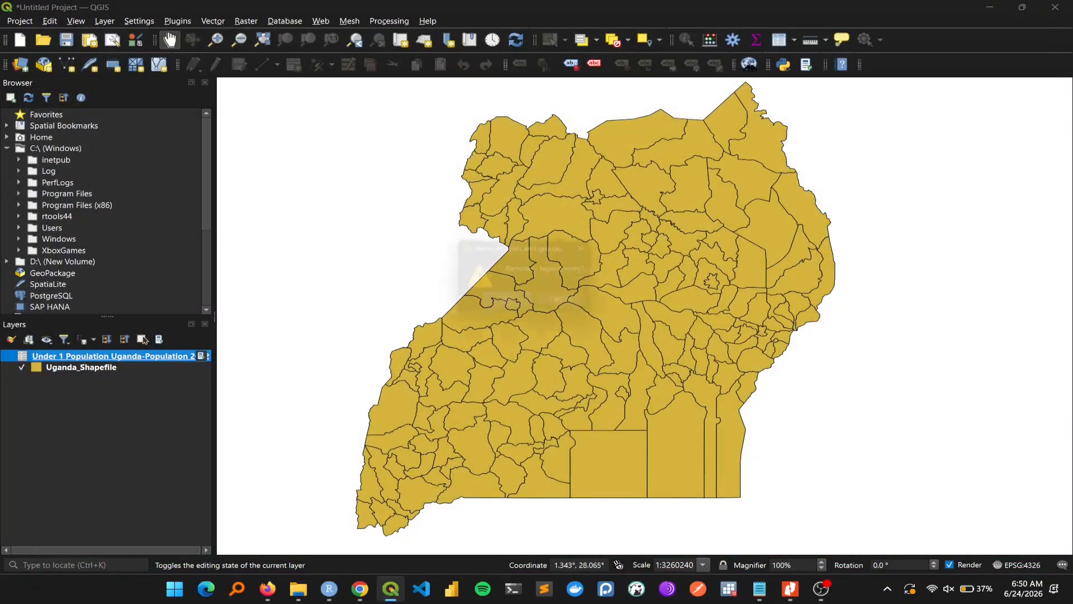
left_click(510, 305)
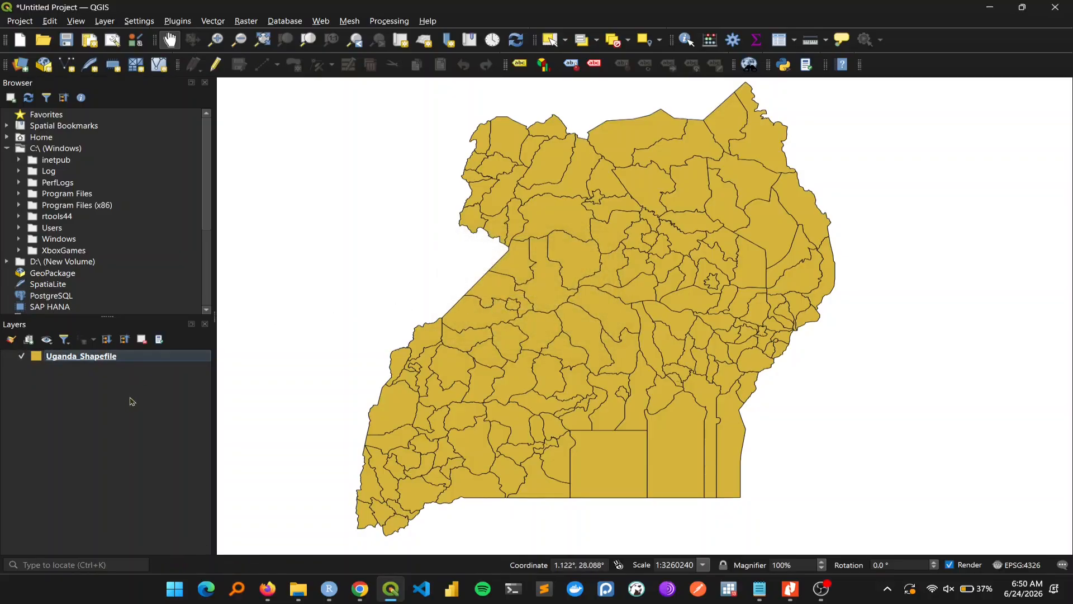
- Load the Population 2022 worksheet of Under 1 Population Uganda.xlsx through GeoSpreadsheet, with Use first row as header unticked
left_click(105, 21)
mouse_move(232, 66)
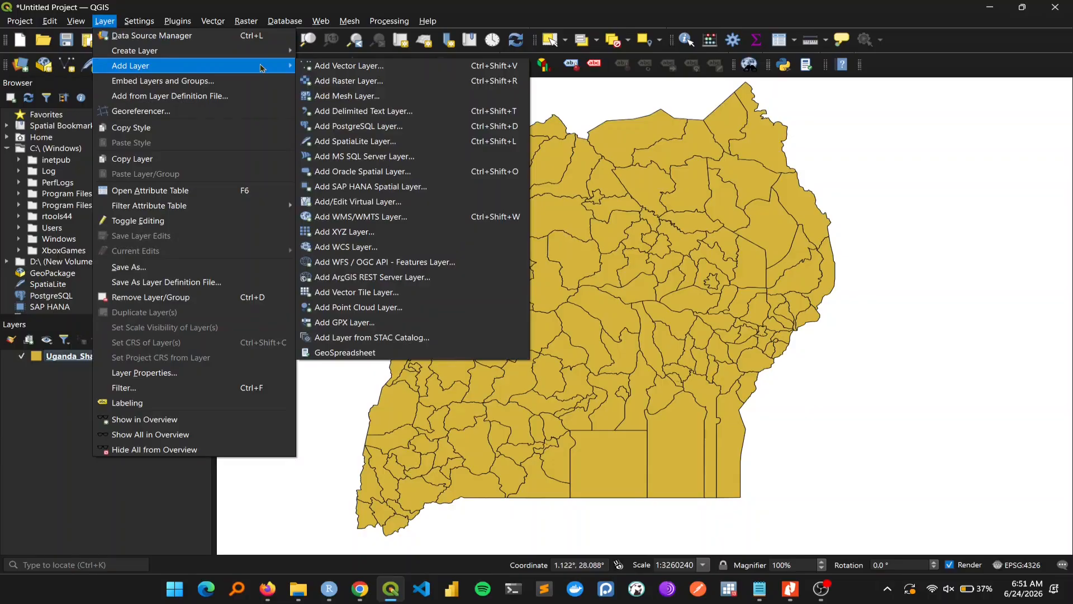
left_click(358, 352)
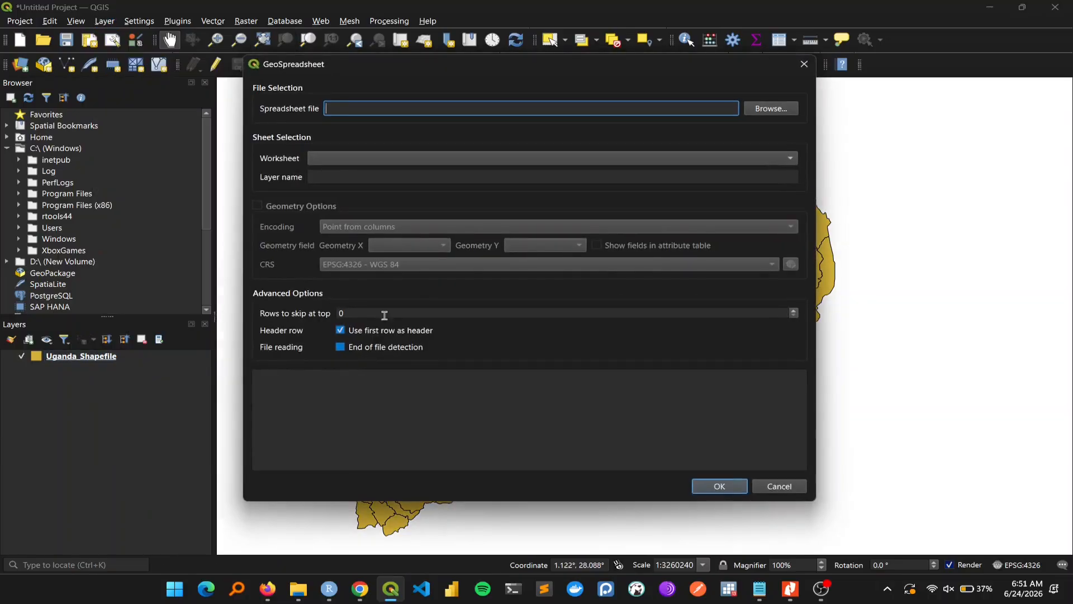
left_click(777, 107)
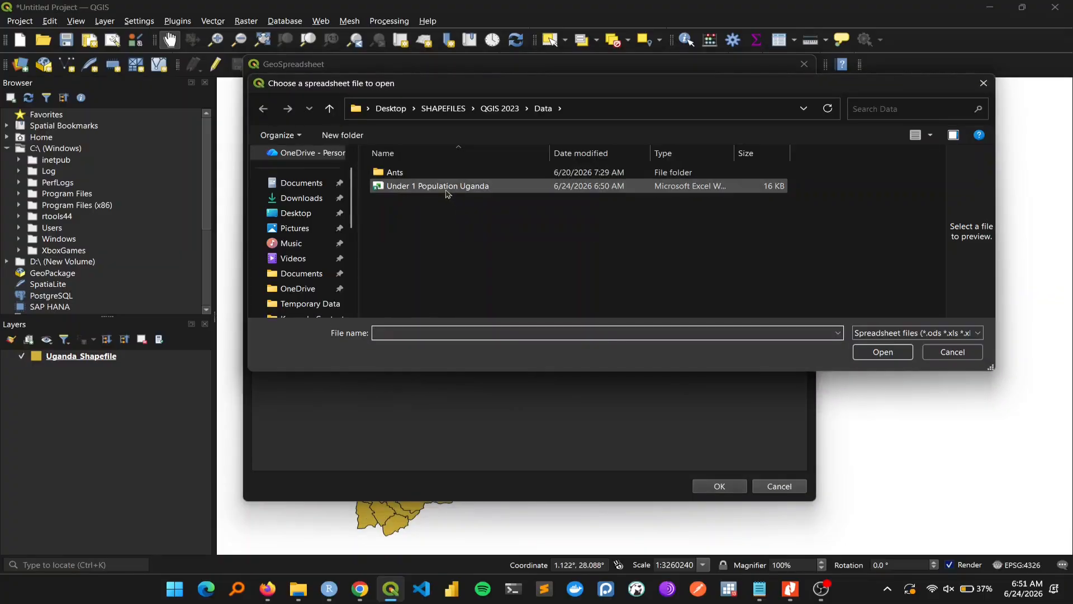
left_click(448, 190)
left_click(868, 355)
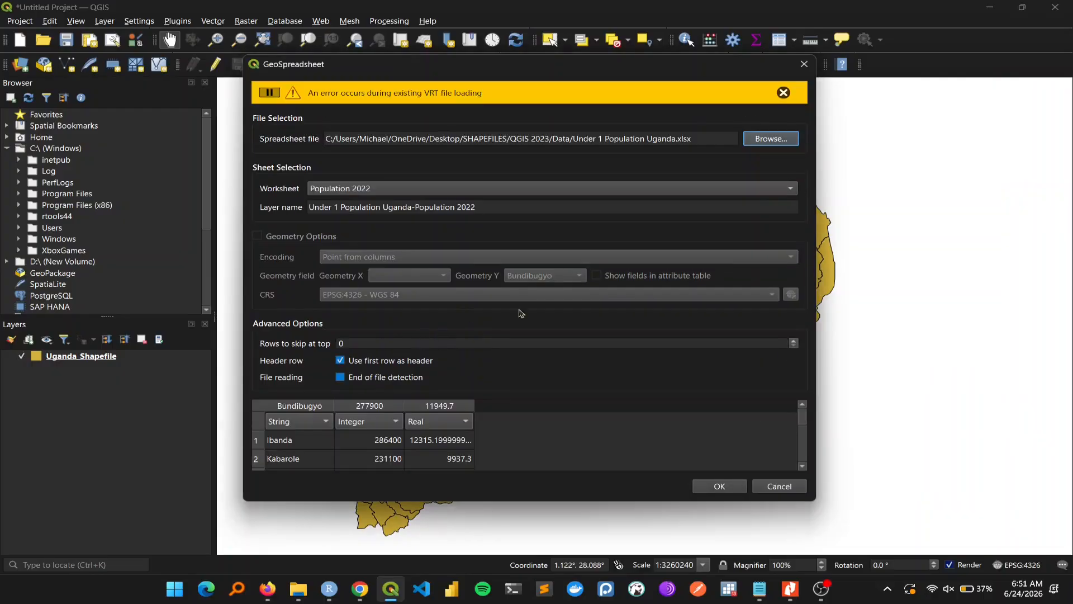
left_click(783, 92)
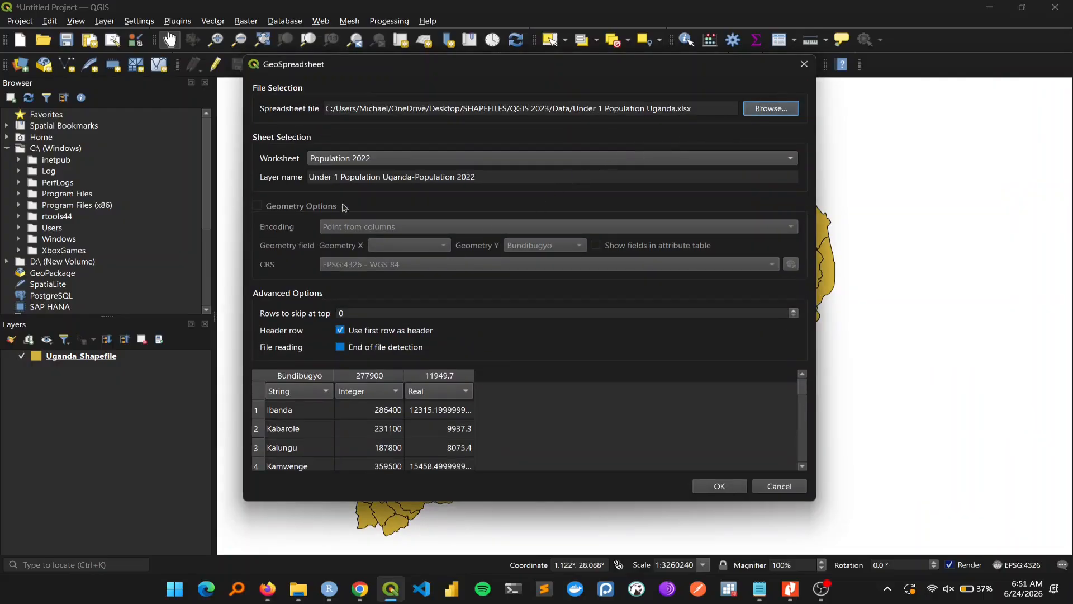
left_click(342, 332)
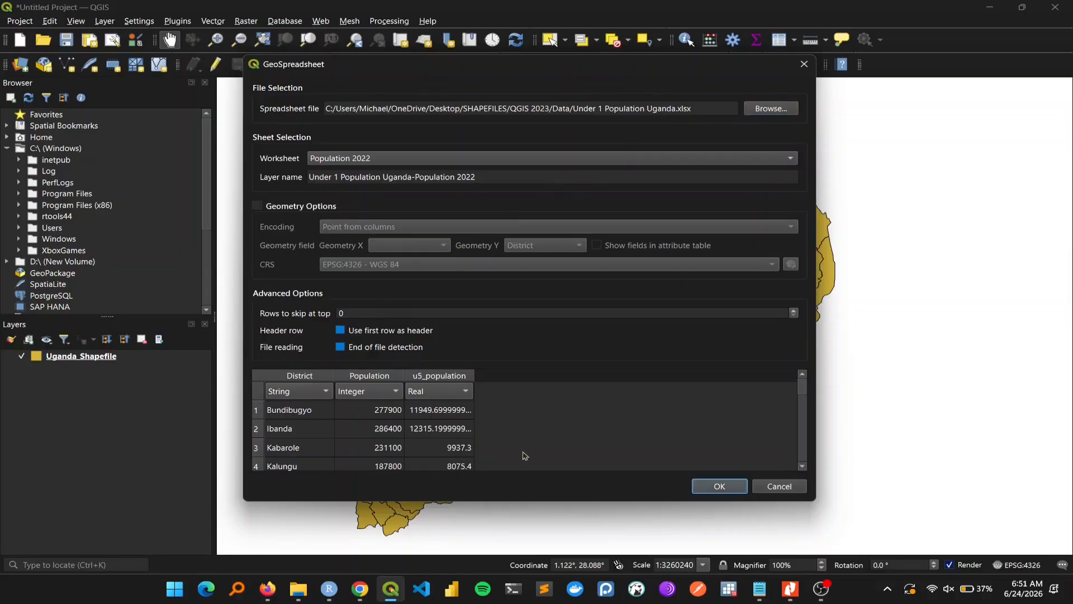
left_click(732, 487)
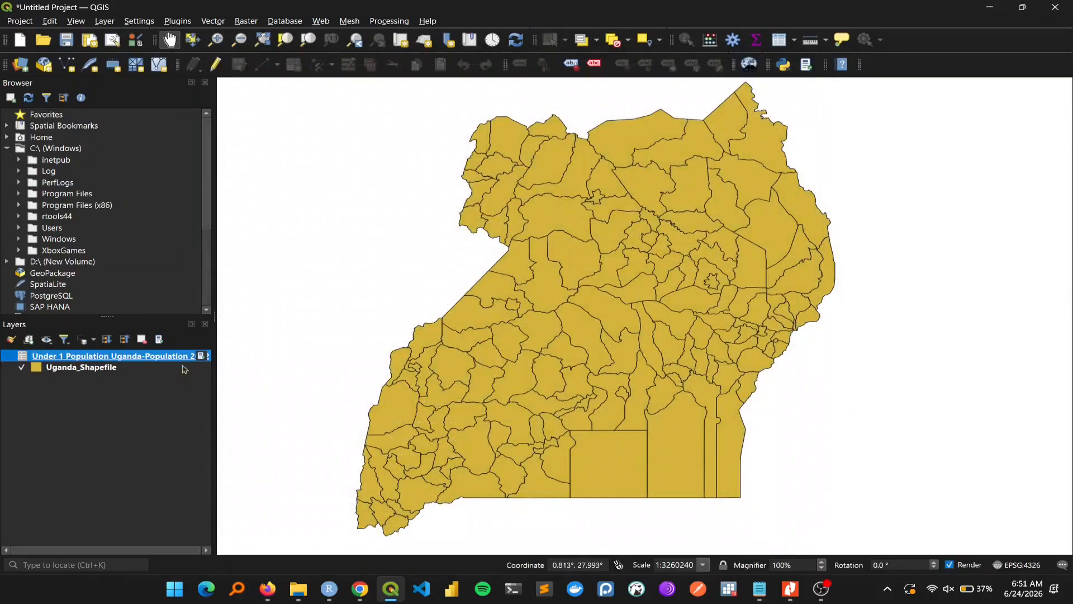
- Join the Under 1 Population Uganda-Population 2022 table to Uganda_Shapefile, using District as join field and d as target field
right_click(97, 371)
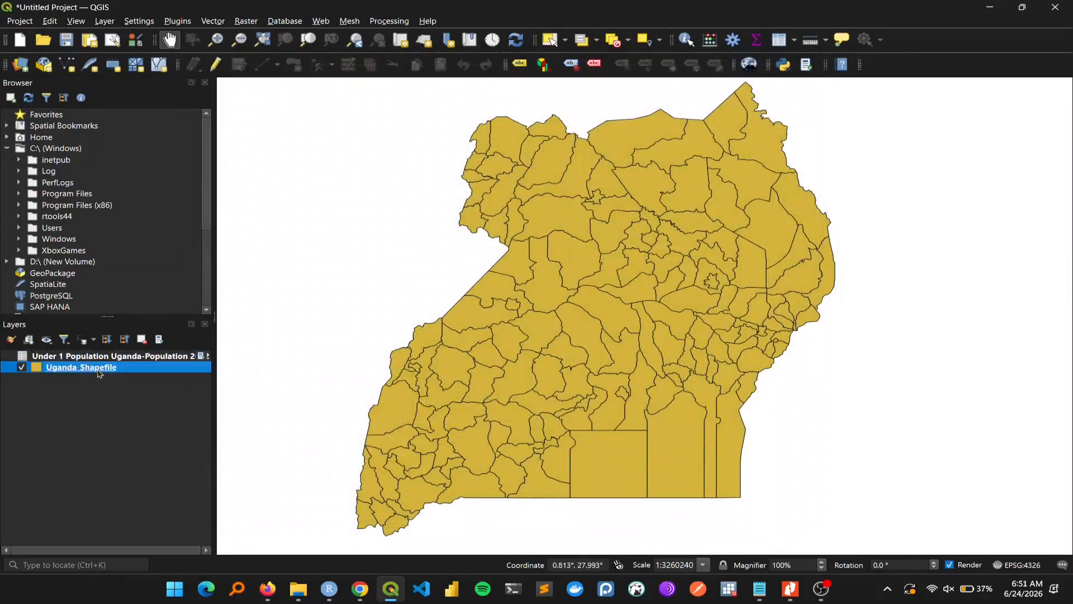
left_click(136, 365)
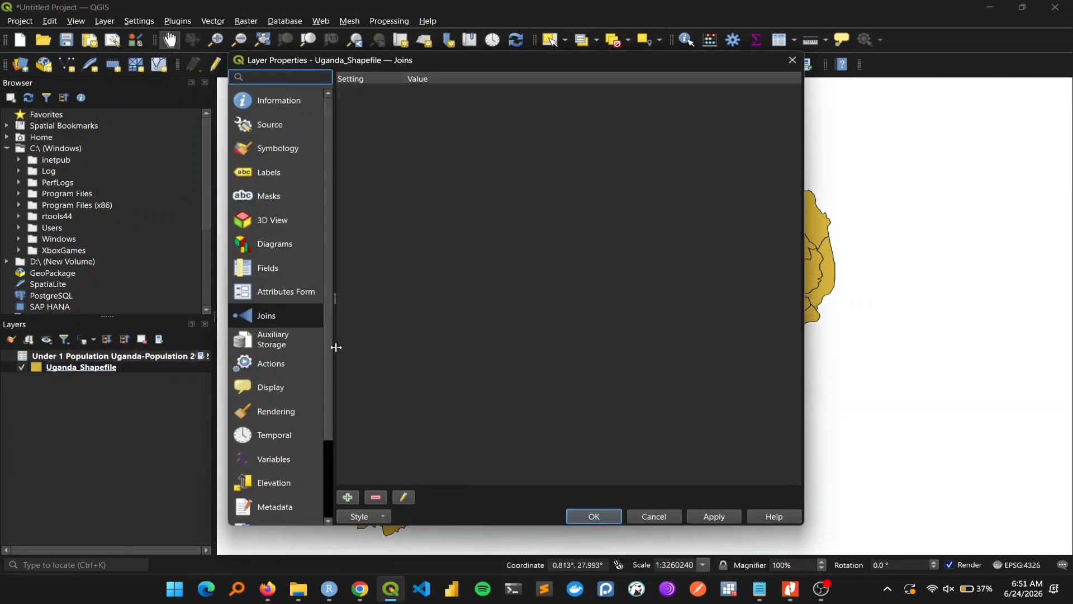
left_click(347, 497)
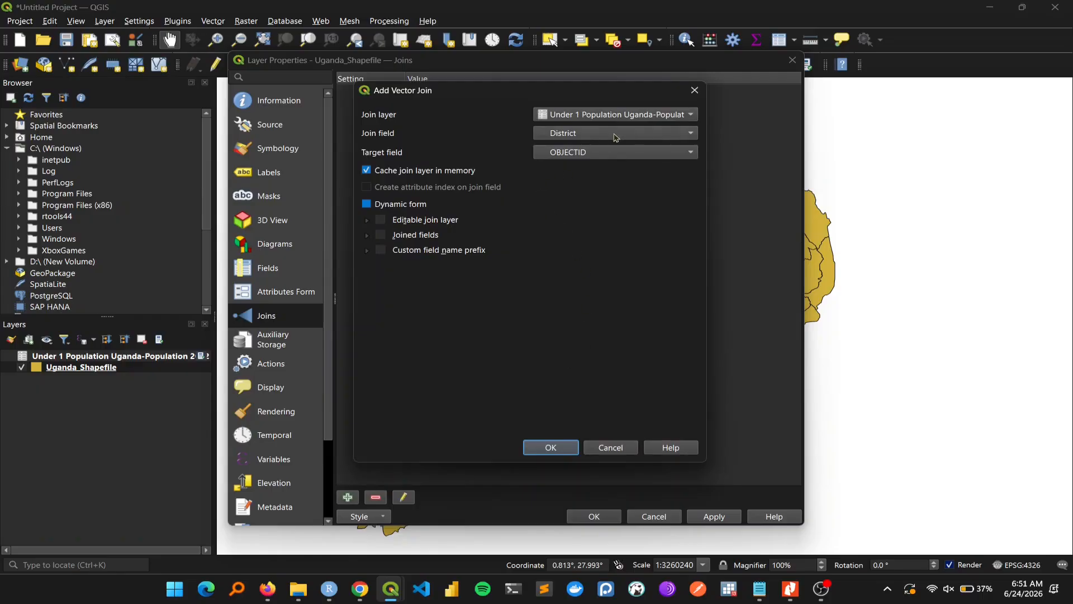
left_click(606, 152)
left_click(584, 167)
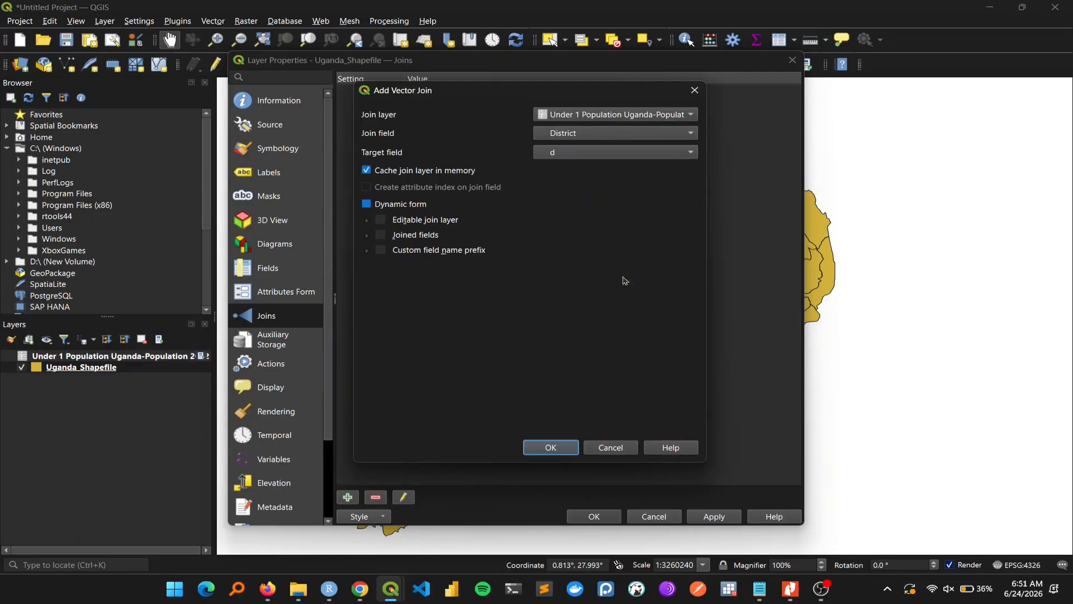
left_click(552, 448)
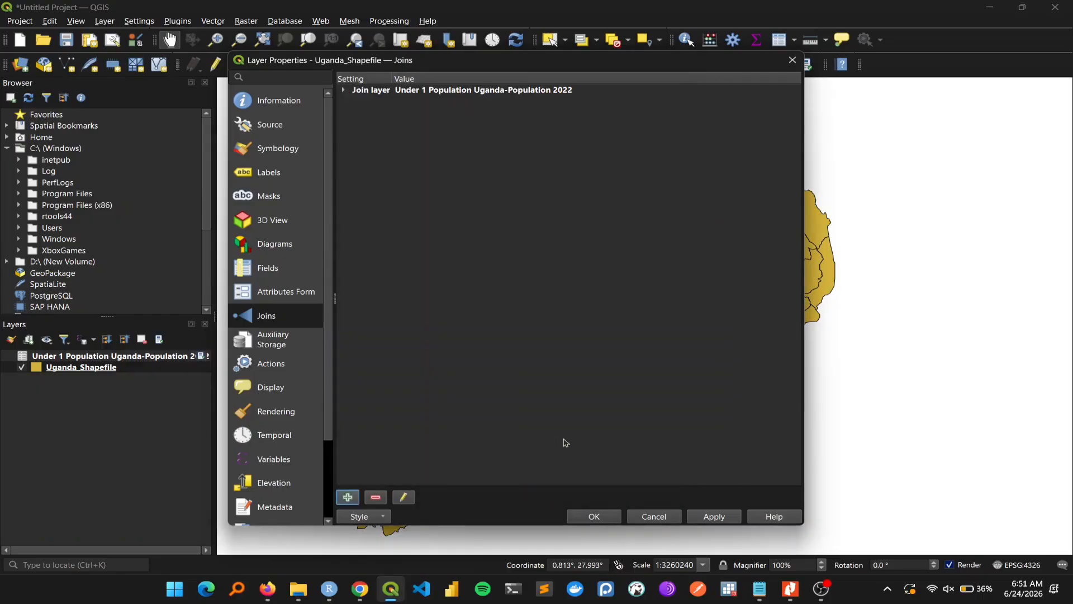
left_click(714, 516)
left_click(606, 516)
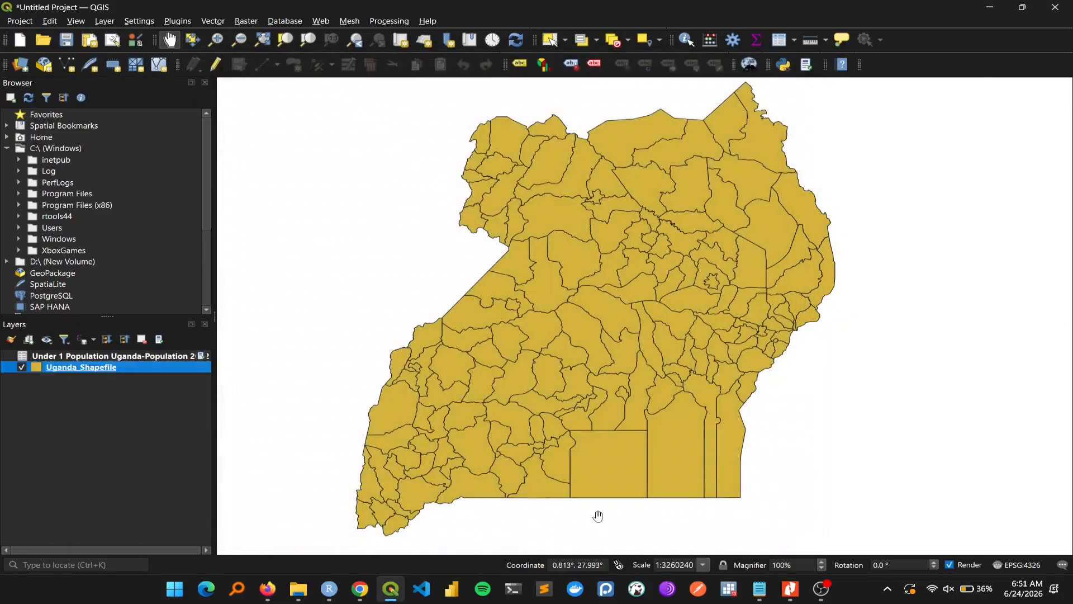
- Open the Uganda_Shapefile attribute table and check the joined population columns across all district rows
right_click(66, 370)
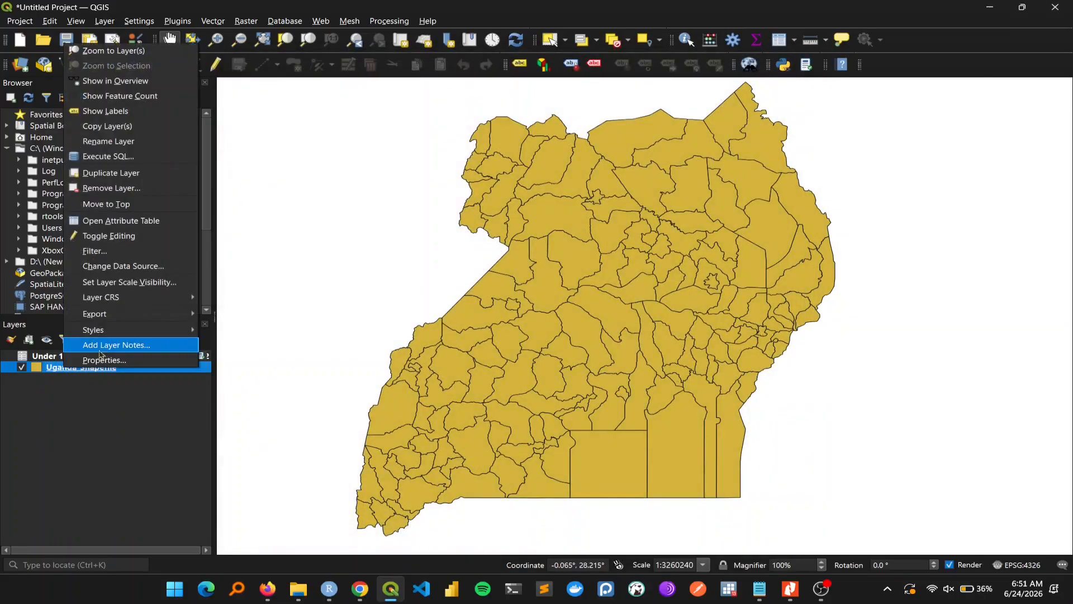
left_click(110, 221)
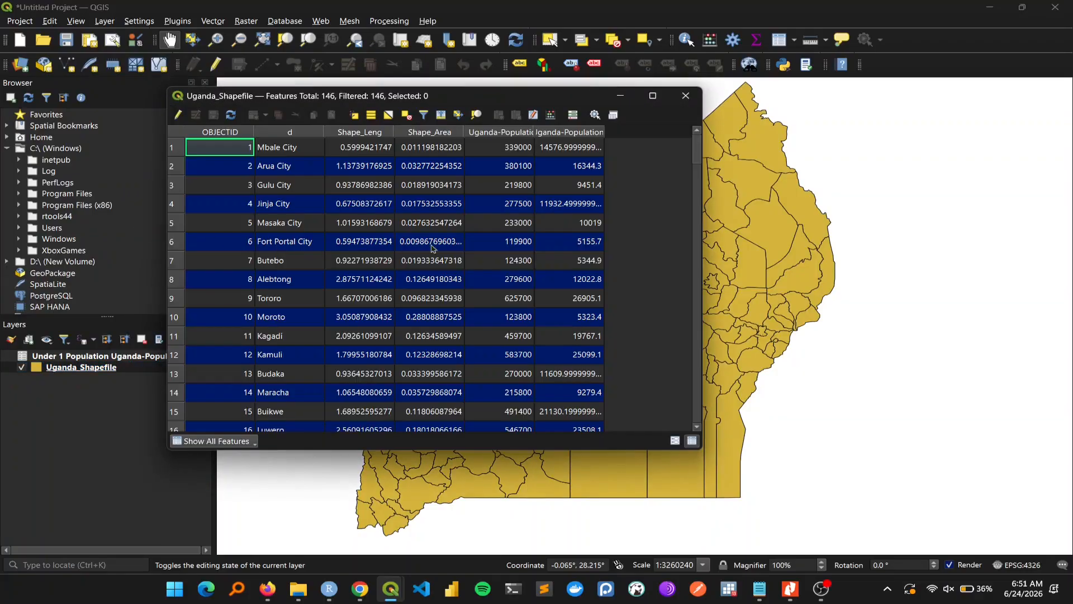
scroll(442, 257, "down", 6)
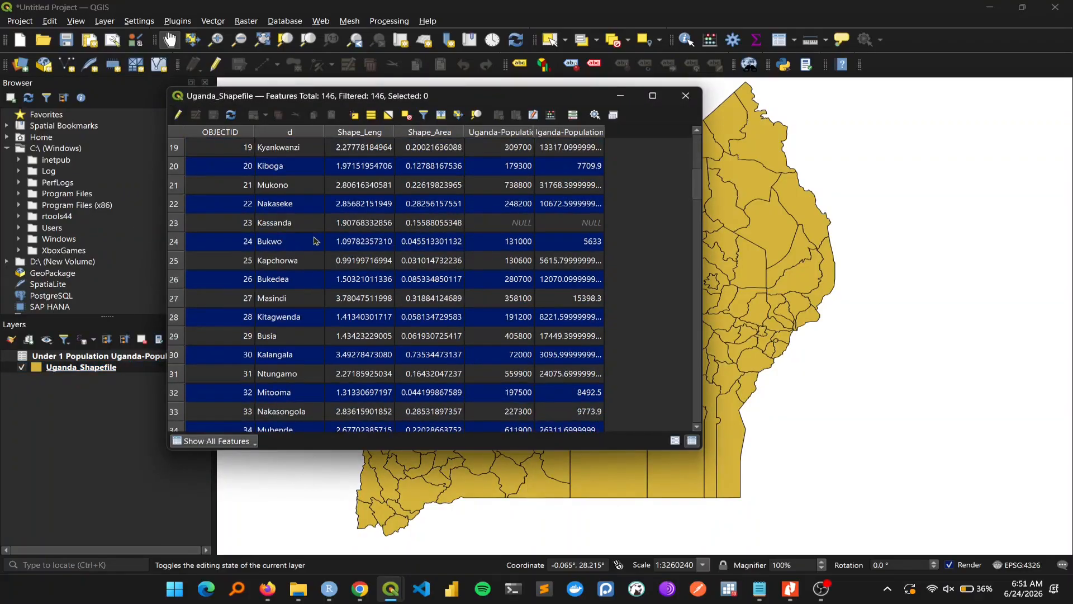
scroll(454, 249, "down", 4)
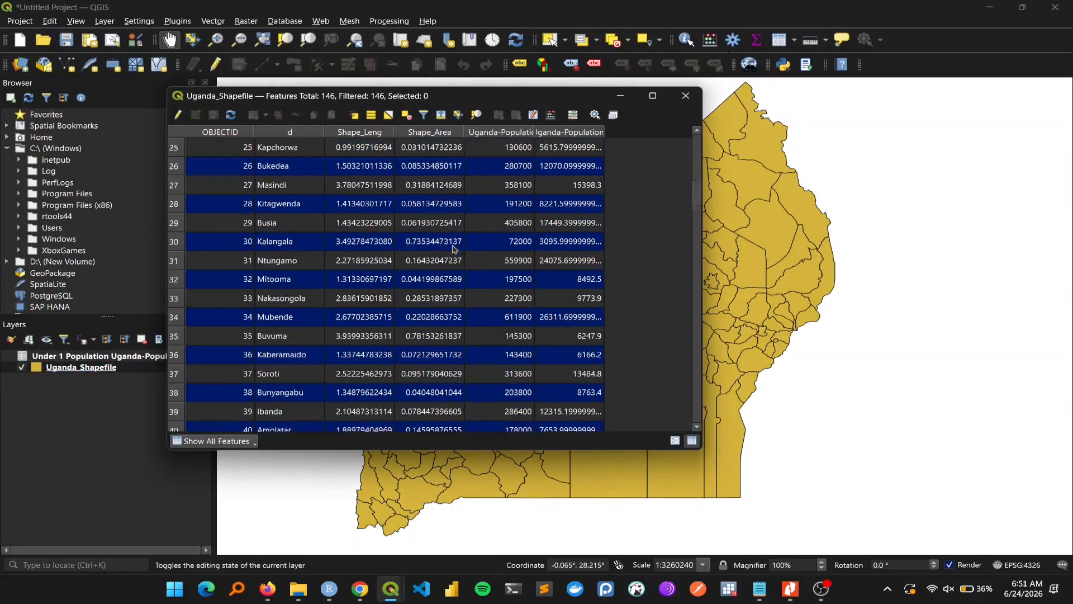
scroll(454, 249, "down", 16)
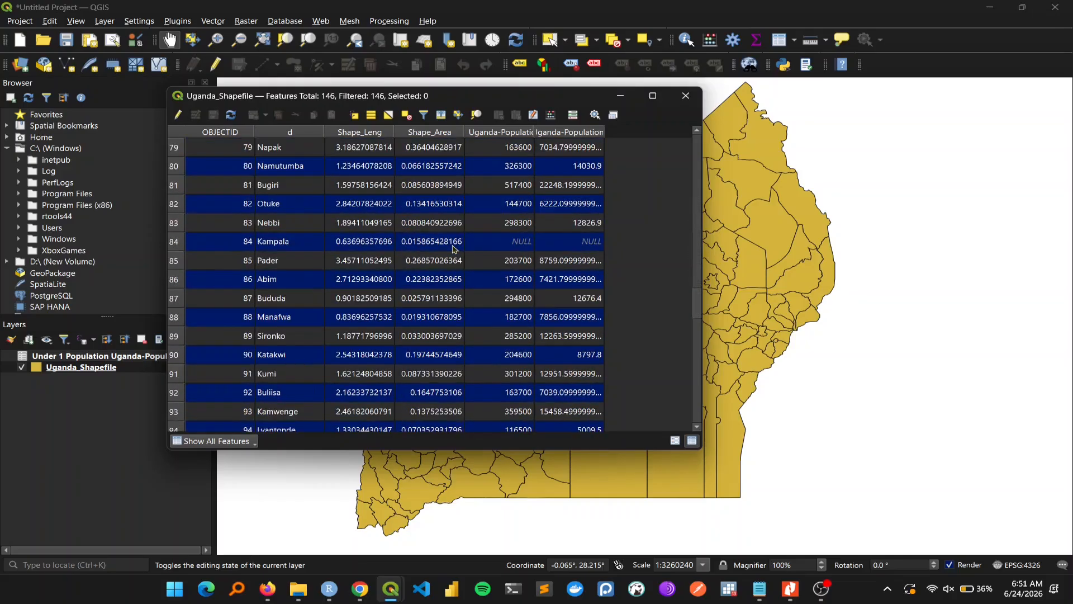
scroll(489, 286, "down", 4)
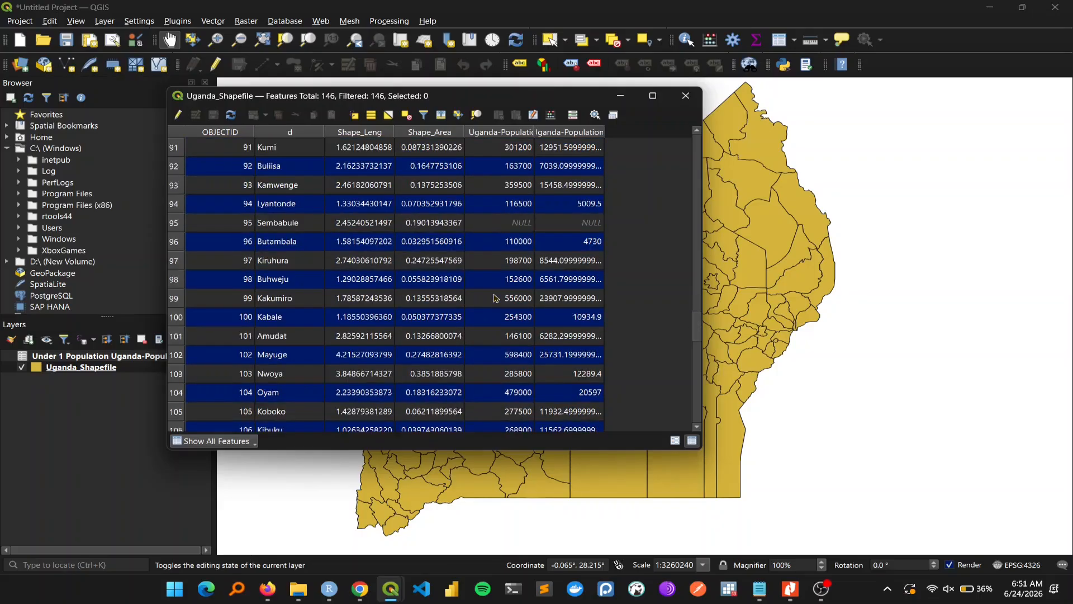
scroll(434, 288, "down", 7)
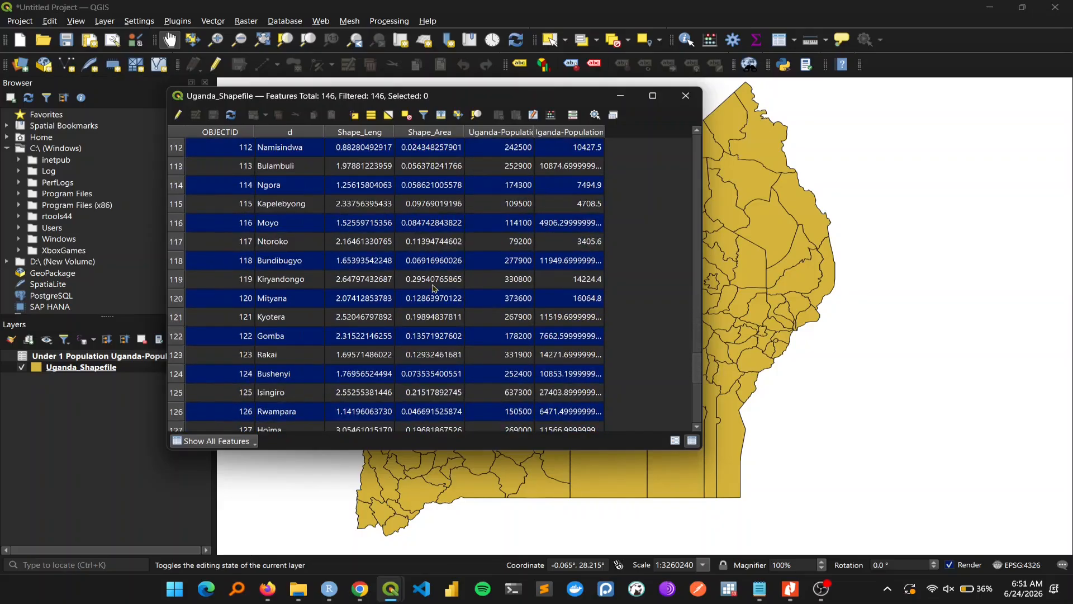
scroll(434, 288, "down", 7)
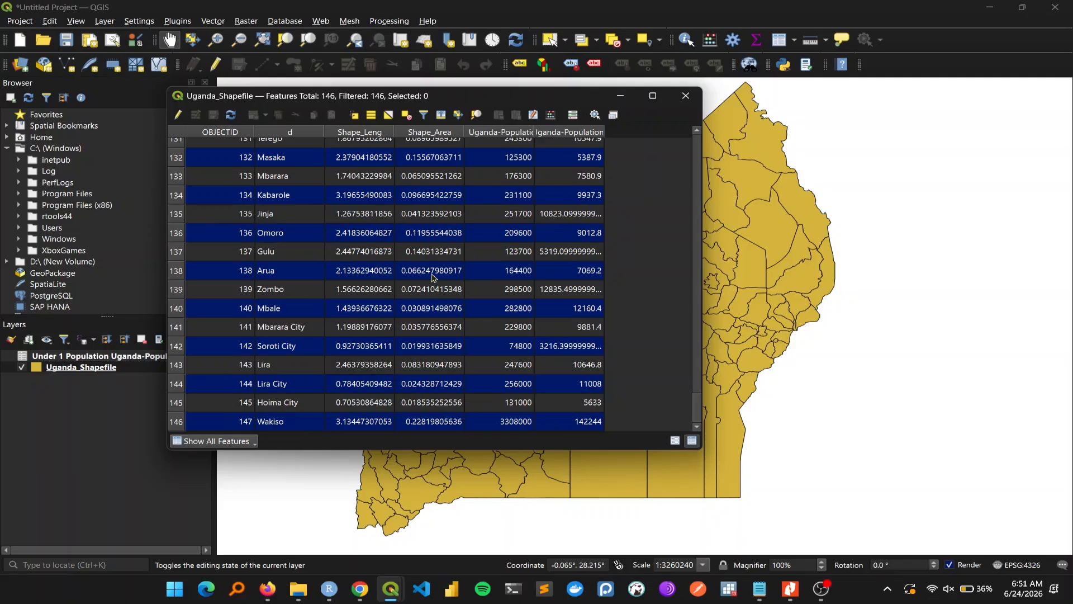
scroll(434, 278, "up", 20)
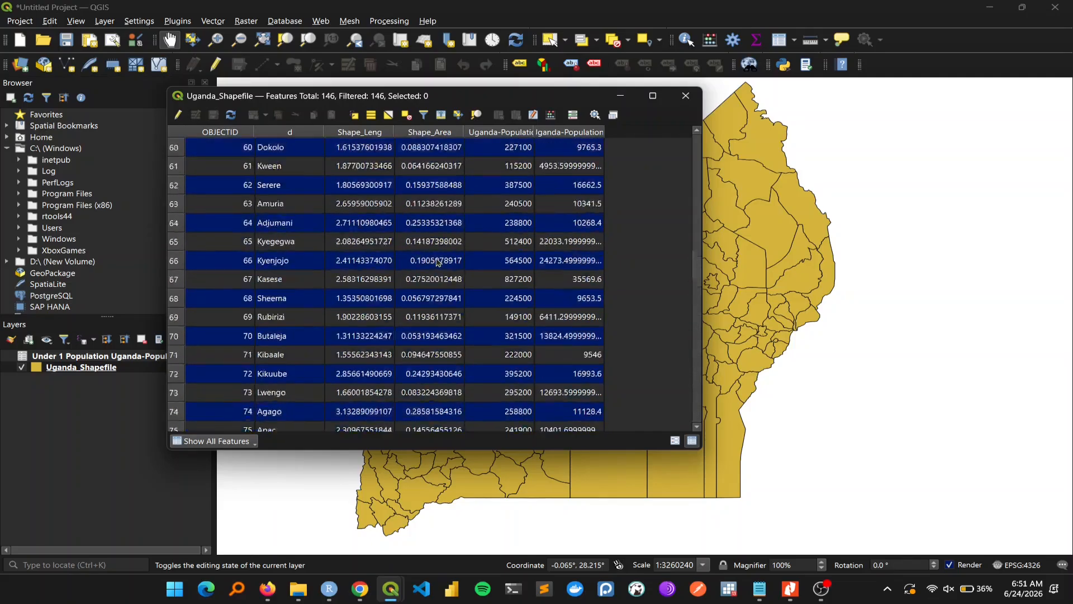
scroll(438, 262, "up", 16)
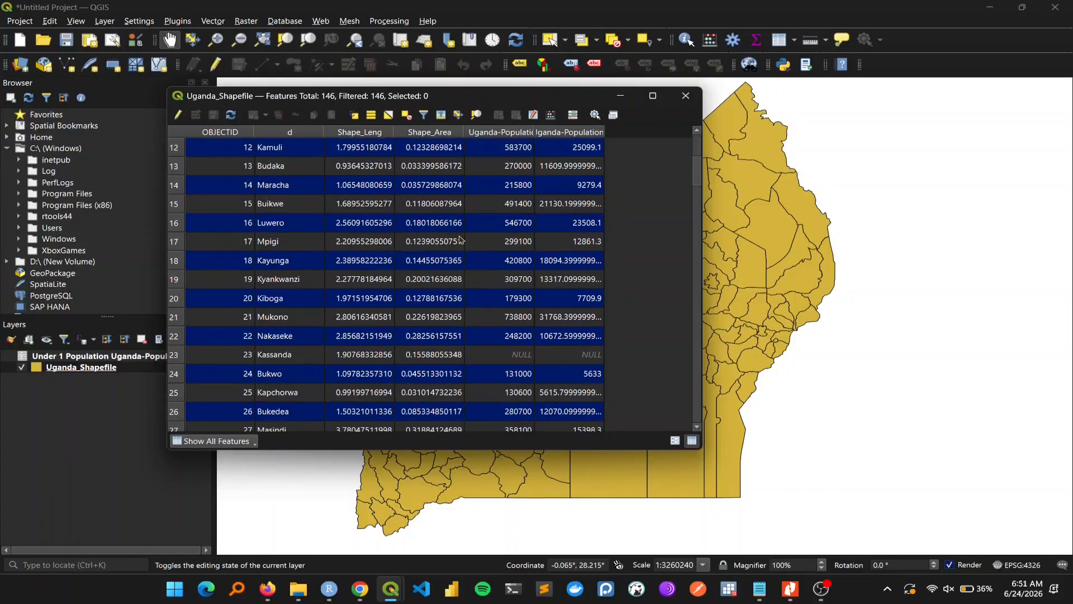
scroll(460, 240, "up", 3)
scroll(441, 256, "up", 1)
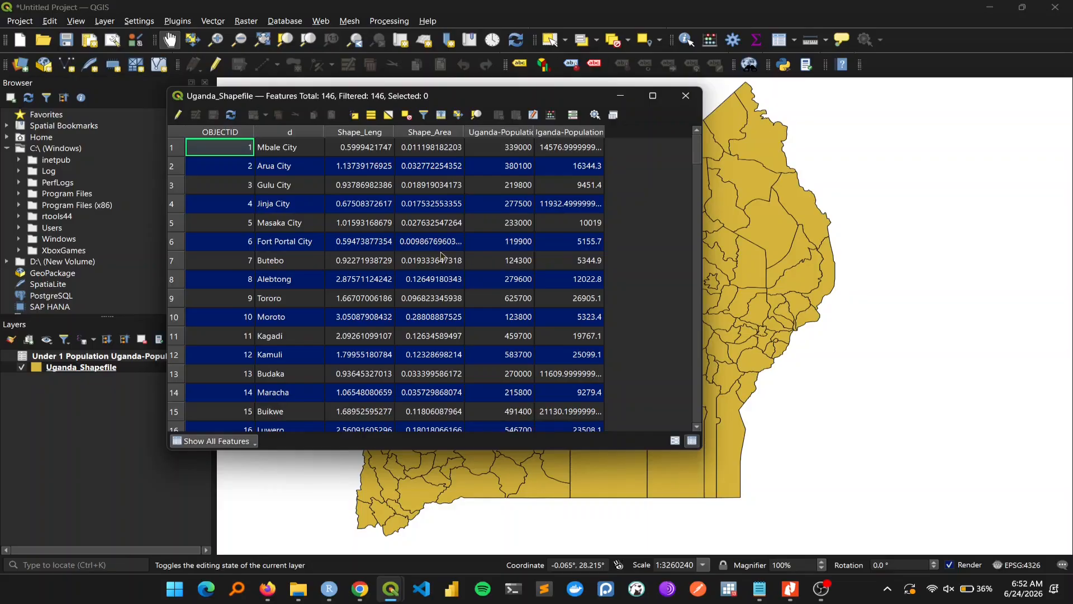
- Go through the attribute table again to identify the names of districts lacking joined population values
scroll(442, 256, "down", 6)
scroll(433, 259, "up", 2)
scroll(431, 259, "down", 2)
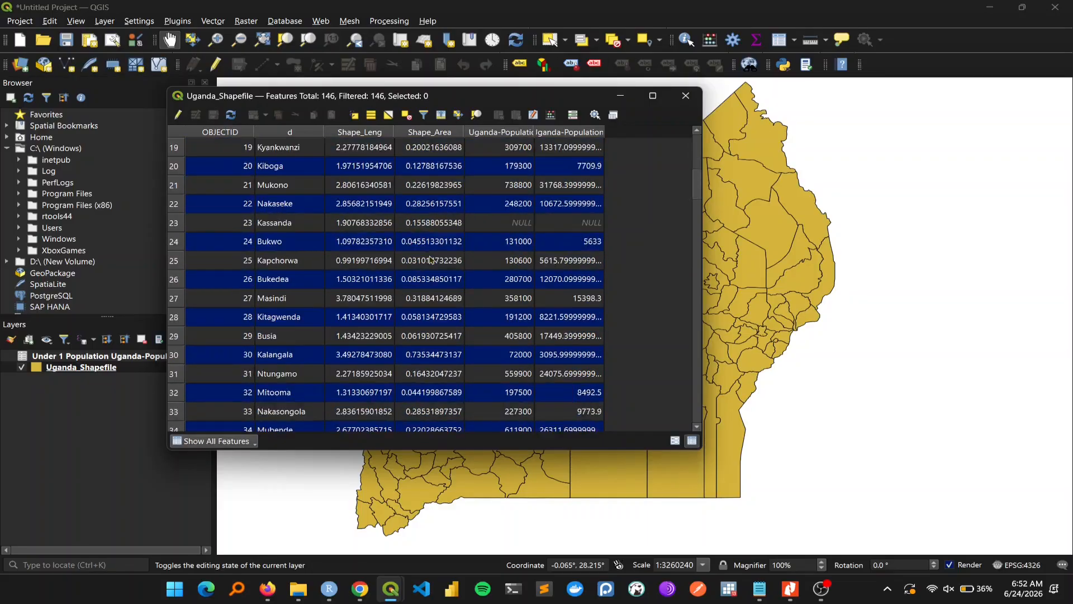
scroll(430, 259, "down", 1)
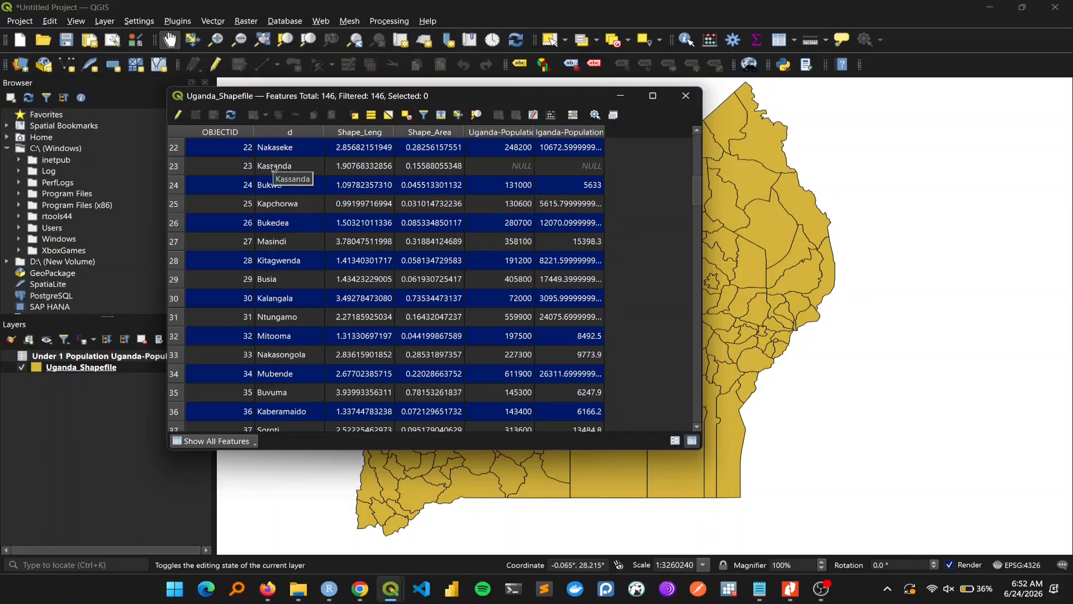
scroll(461, 304, "down", 14)
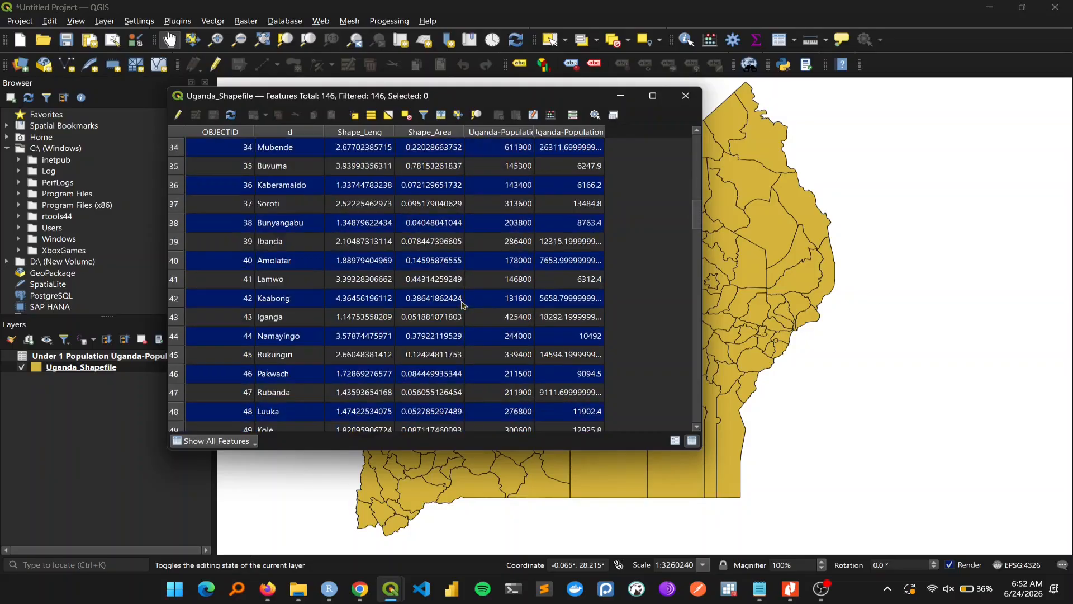
scroll(462, 303, "down", 4)
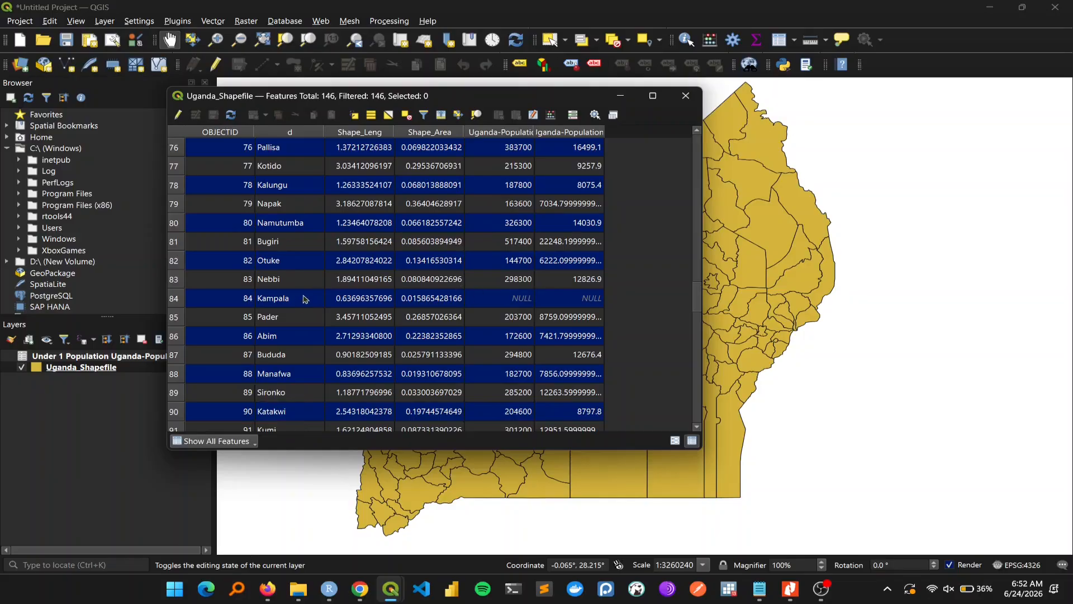
scroll(323, 299, "down", 5)
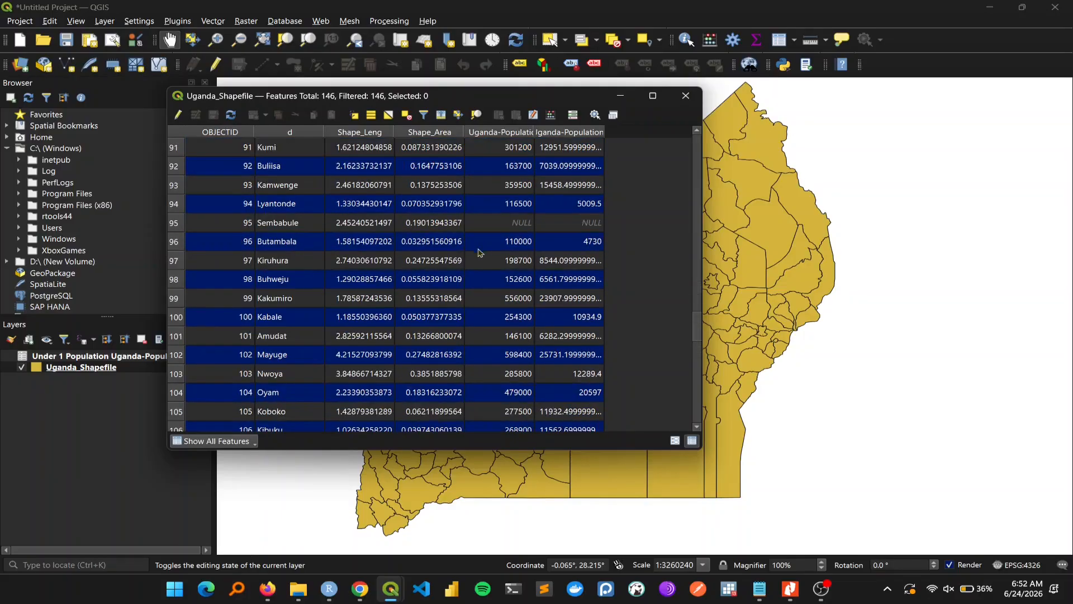
scroll(312, 230, "down", 13)
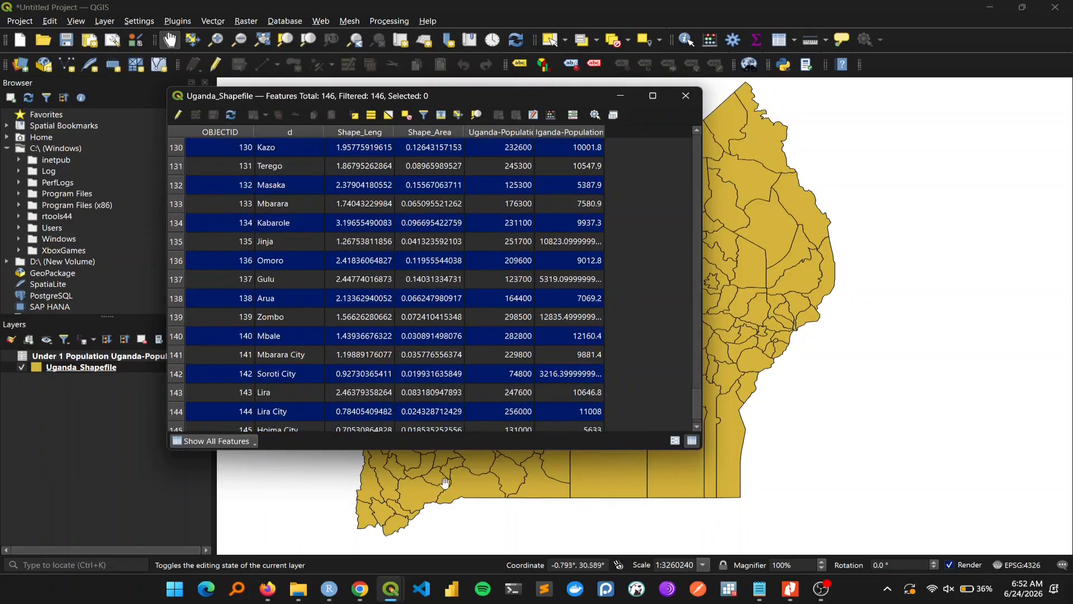
- Open the Under 1 Population Uganda workbook from the Data folder in Excel and maximize its window
mouse_move(353, 593)
mouse_move(299, 590)
left_click(344, 520)
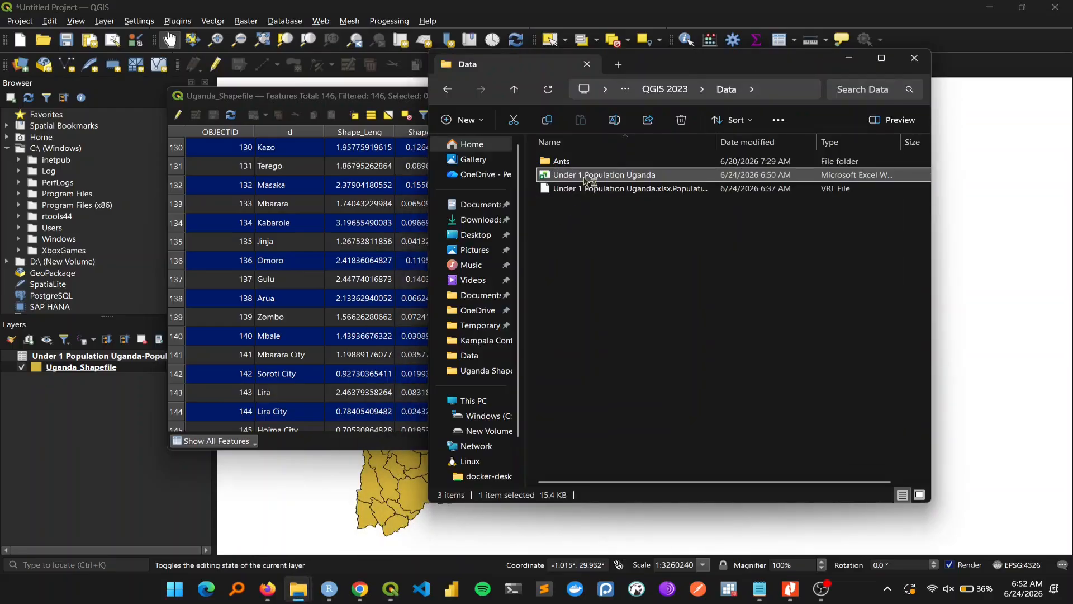
double_click(586, 179)
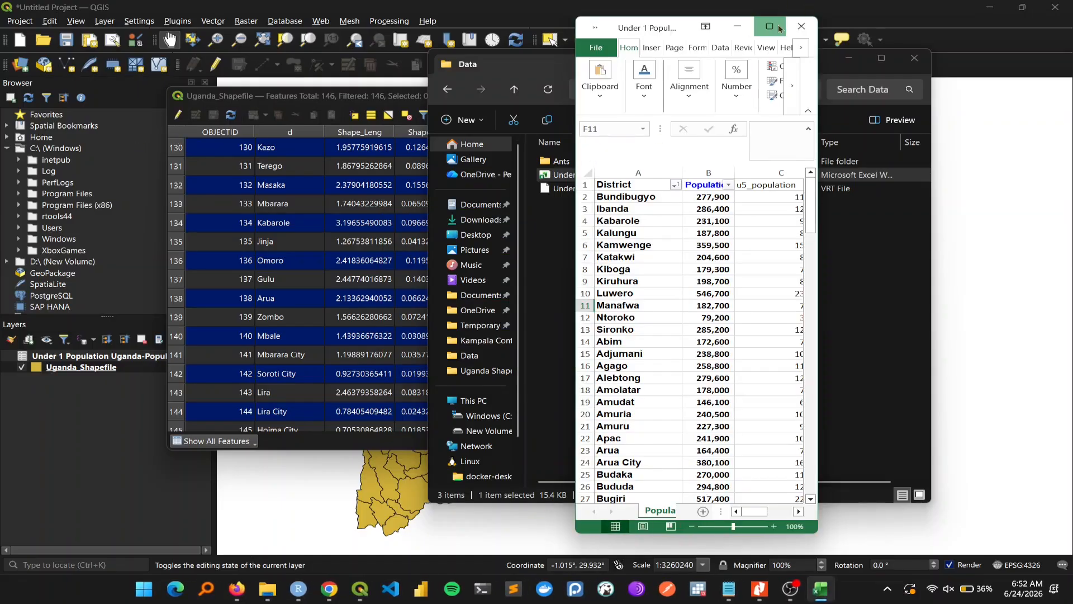
left_click(781, 28)
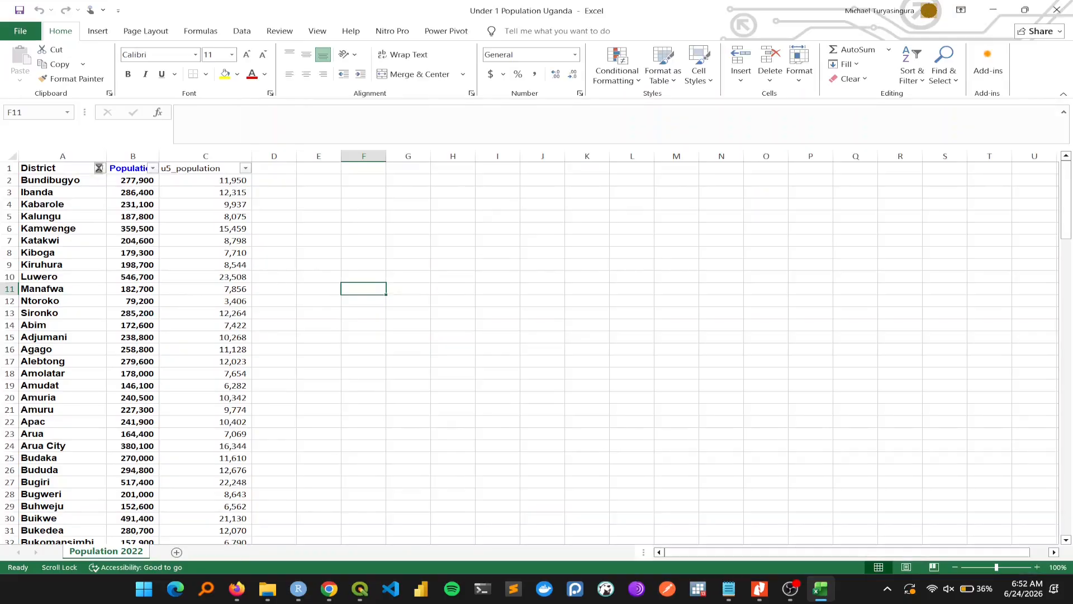
- Filter the District column with the search text kampa to show only Kampala City Authority
left_click(99, 168)
left_click(70, 294)
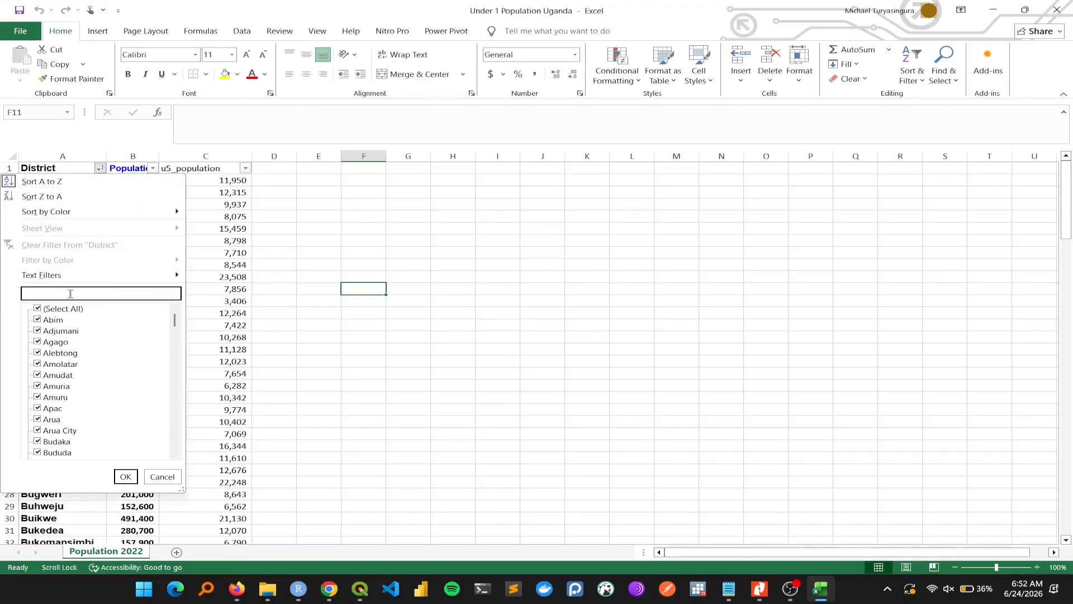
type("kampa")
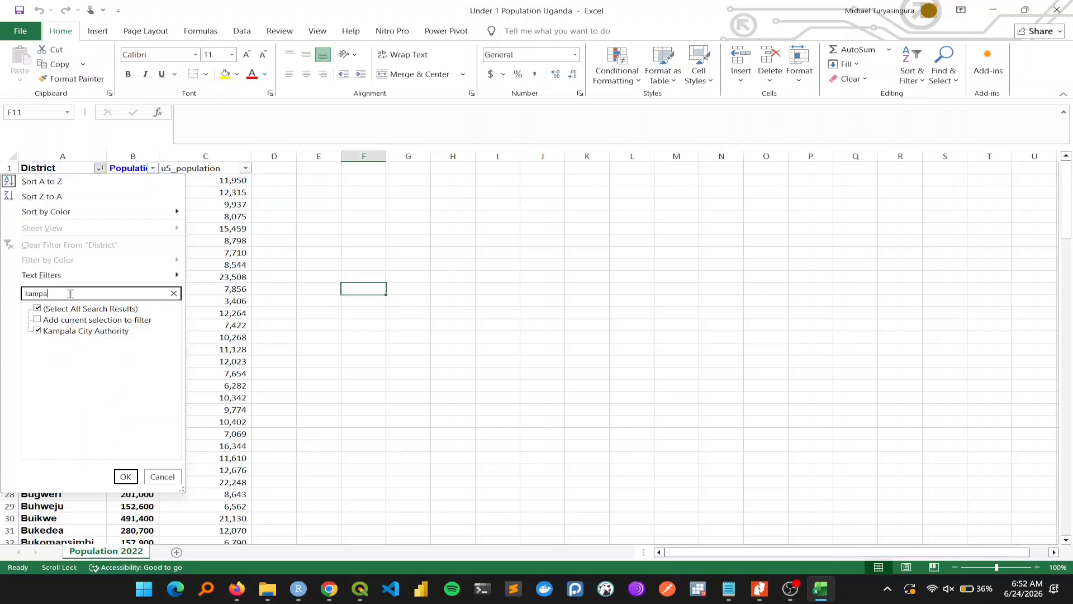
left_click(104, 334)
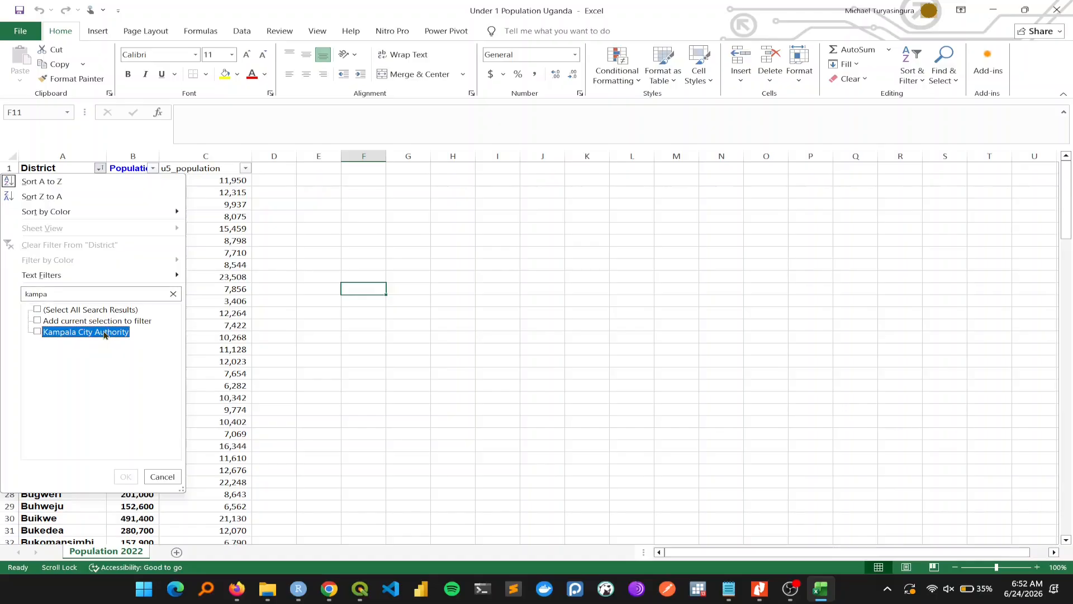
left_click(104, 334)
left_click(126, 476)
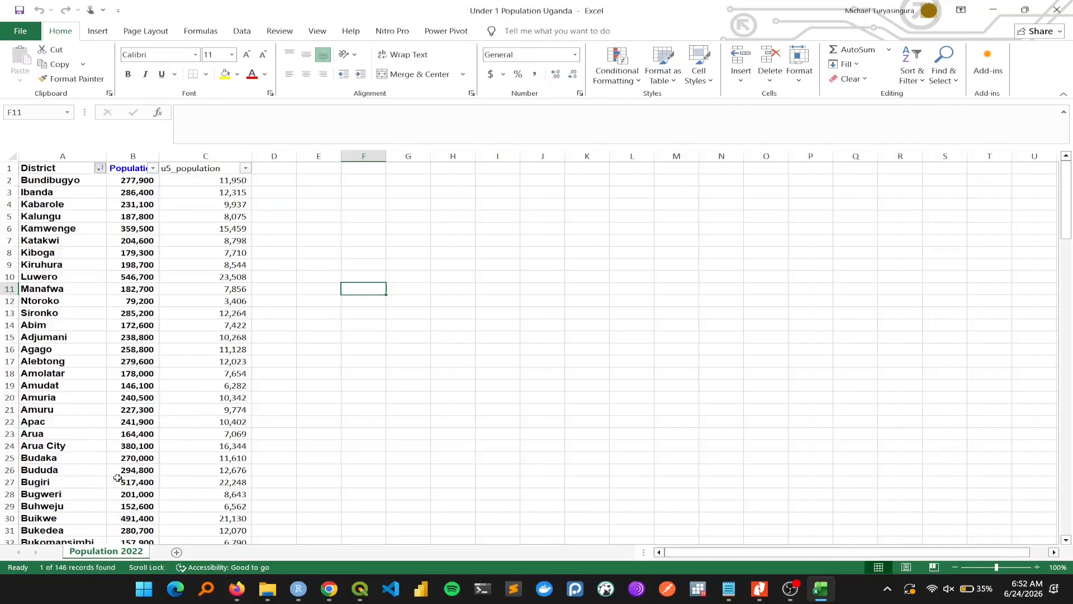
- Shorten the district name Kampala City Authority in cell A63 to Kampala and save the workbook
left_click(72, 179)
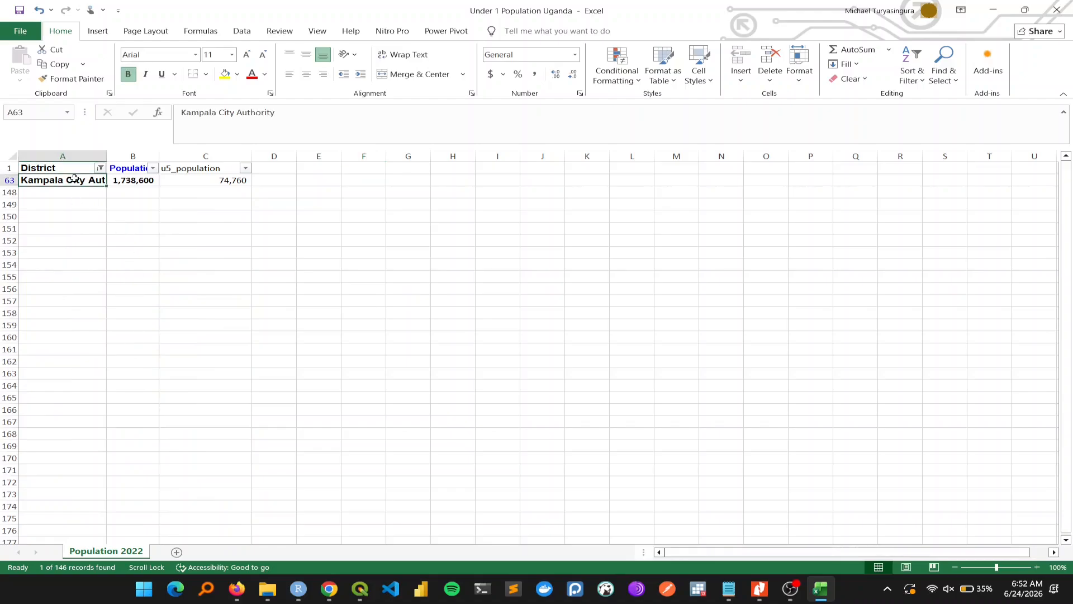
left_click_drag(215, 113, 326, 115)
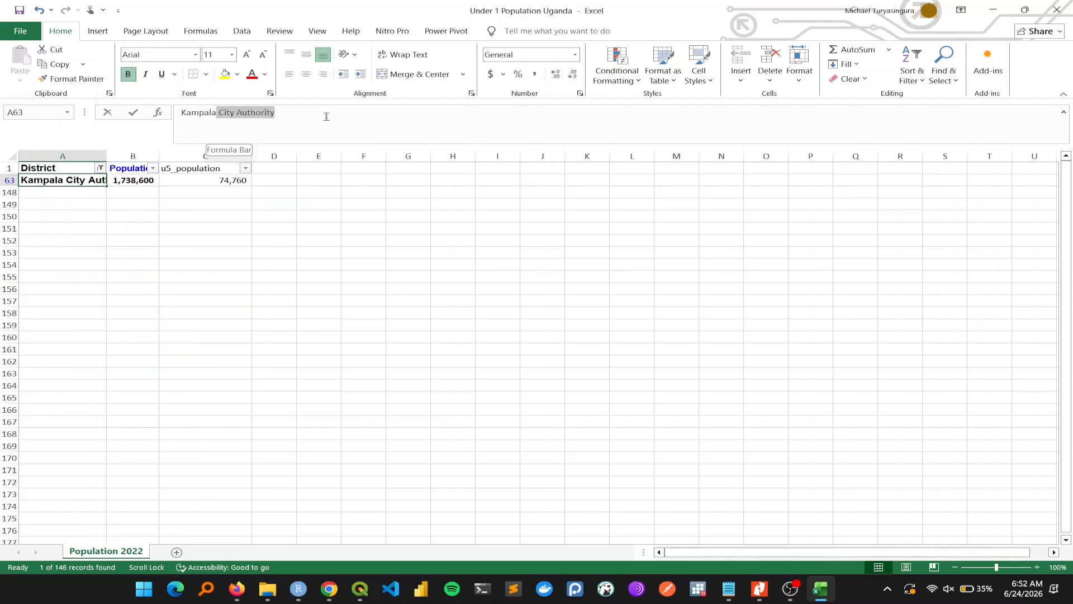
key("BackSpace")
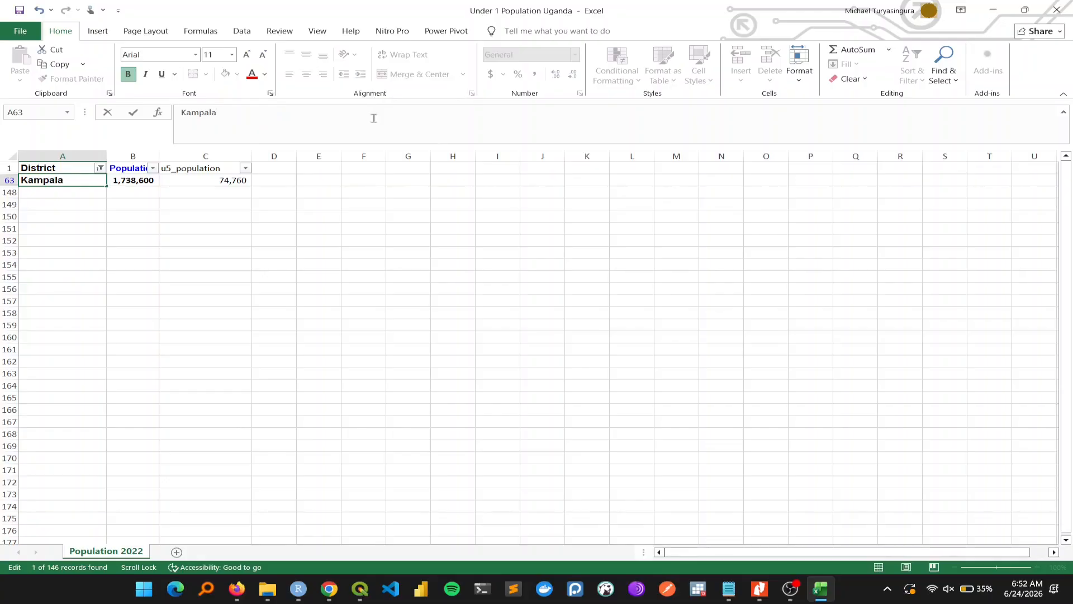
left_click(21, 11)
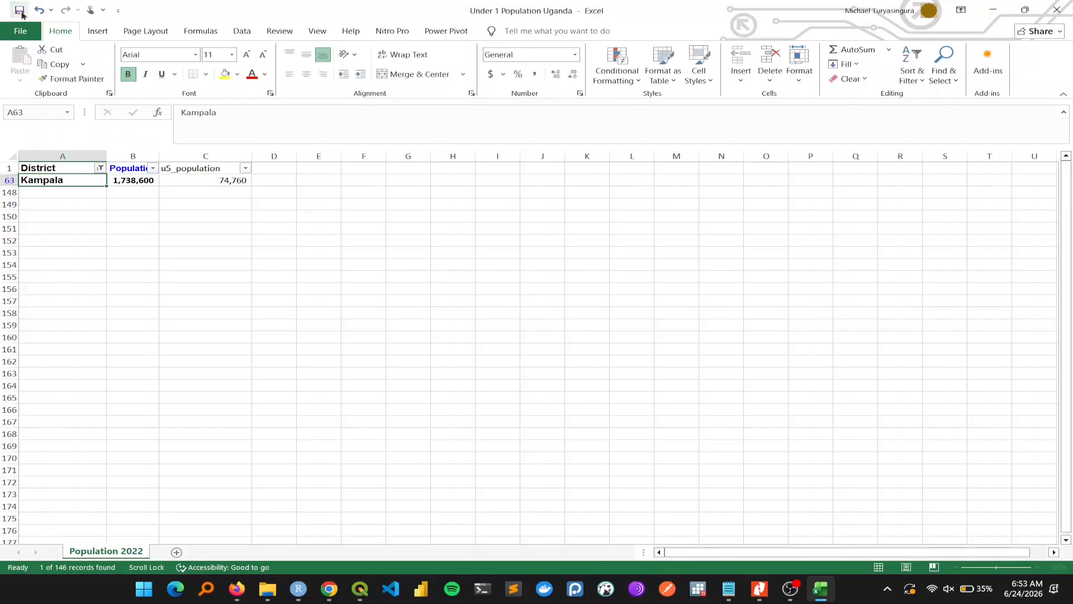
- Clear the filter on the District column and close the workbook
left_click(100, 168)
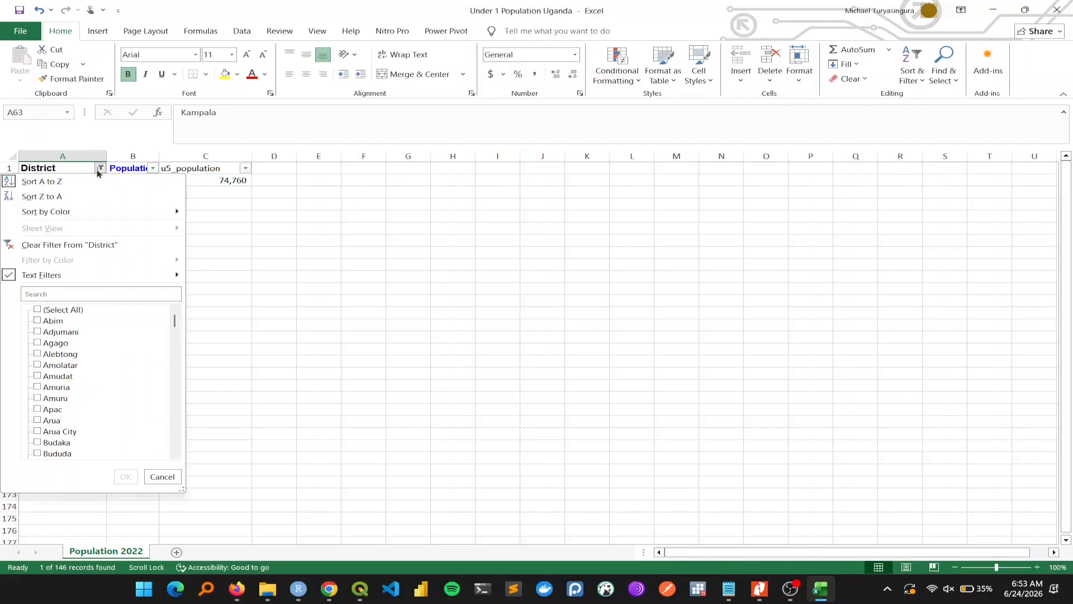
left_click(43, 246)
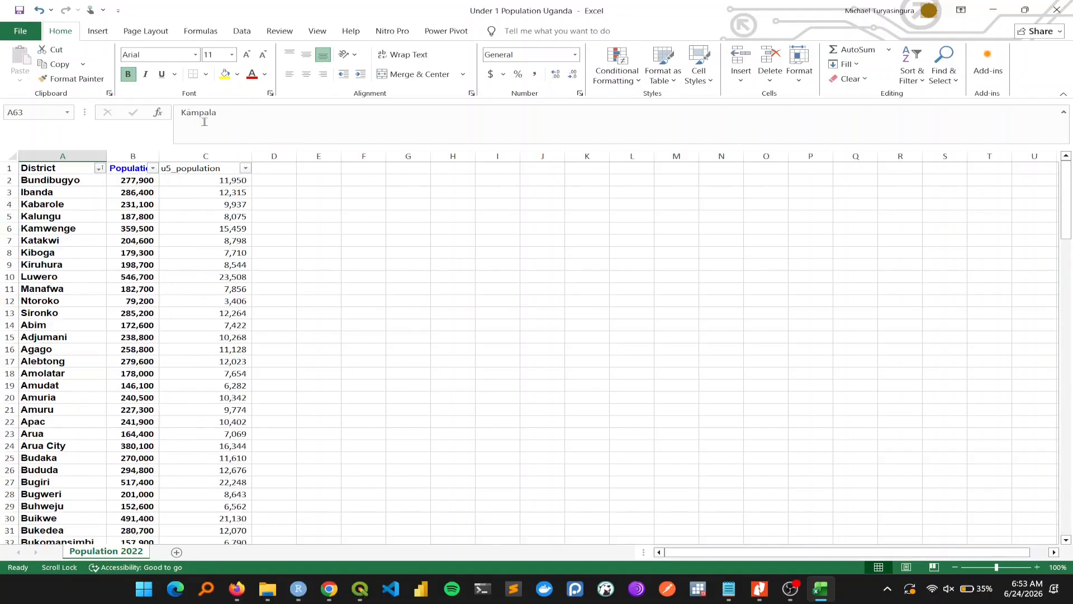
left_click(1059, 10)
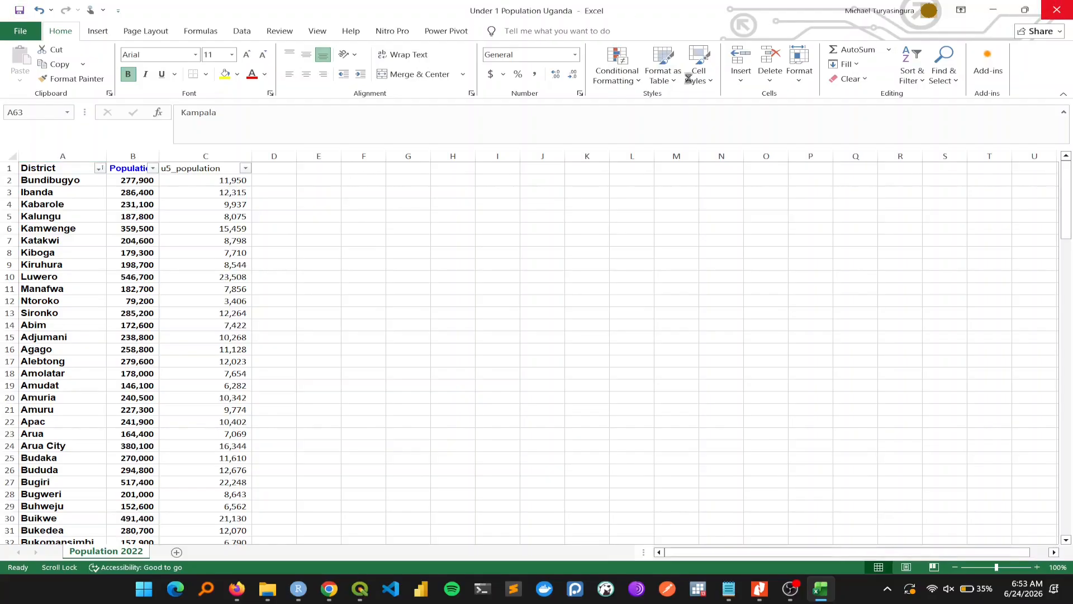
- Return to QGIS and remove the outdated Under 1 Population Uganda table layer from the project
left_click(290, 491)
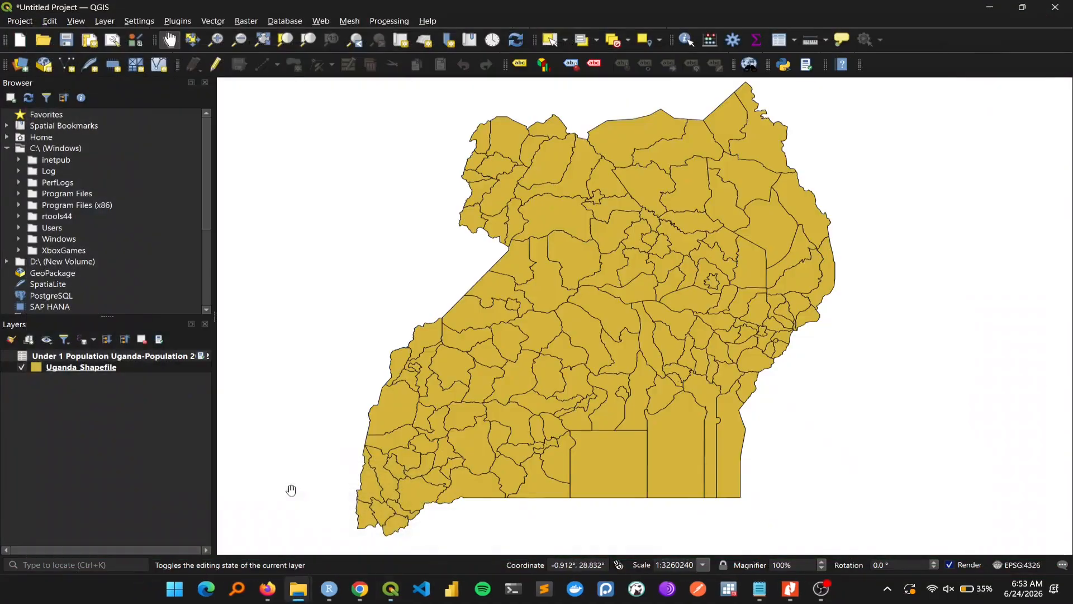
left_click(84, 357)
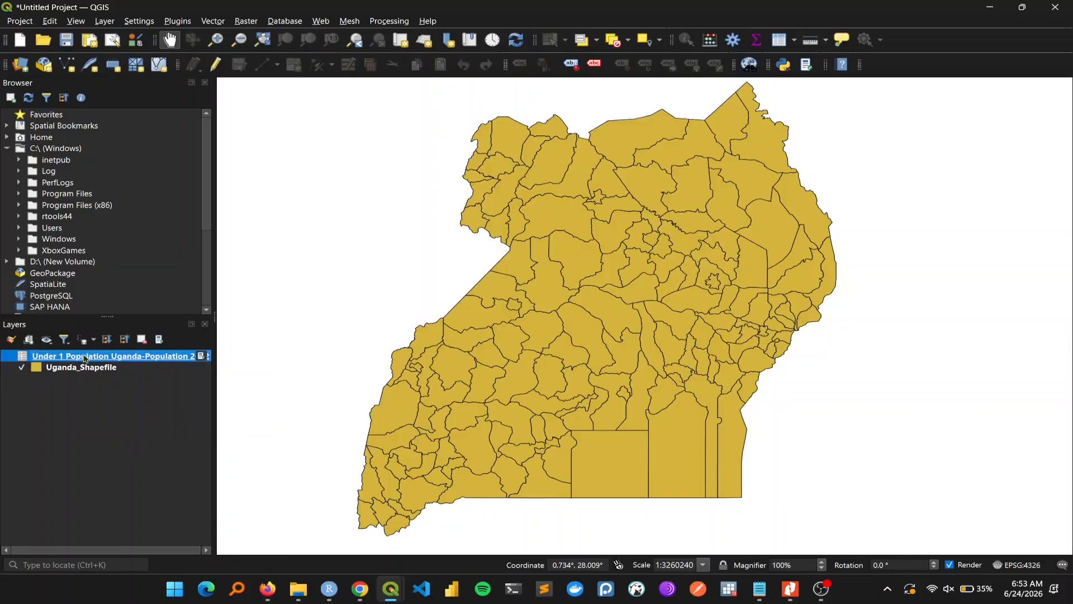
left_click(141, 339)
left_click(503, 303)
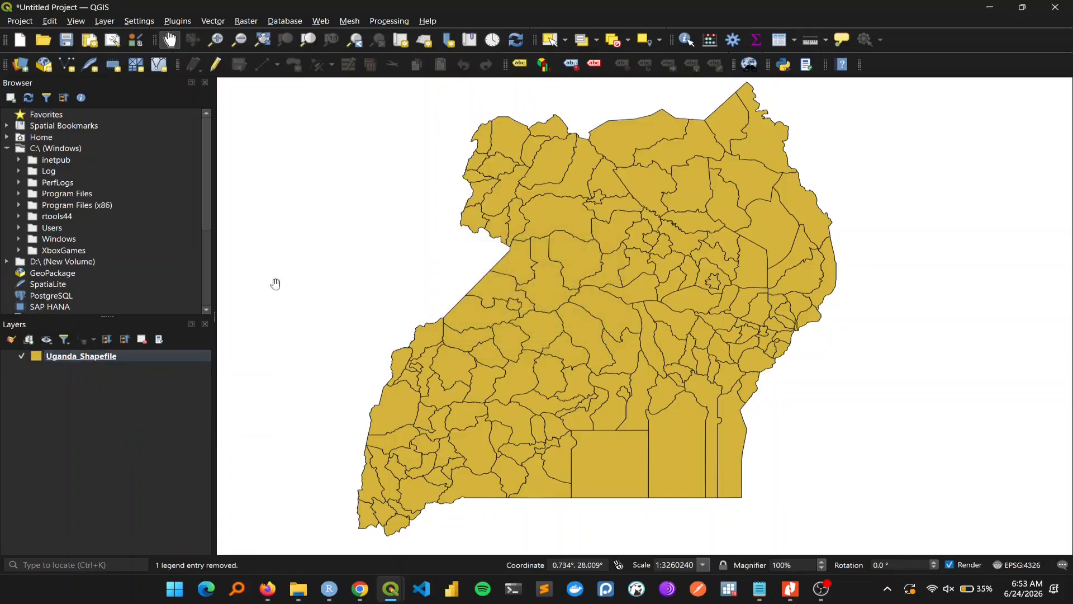
- Load the Population 2022 worksheet of Under 1 Population Uganda.xlsx as a GeoSpreadsheet layer with Use first row as header turned off
left_click(113, 22)
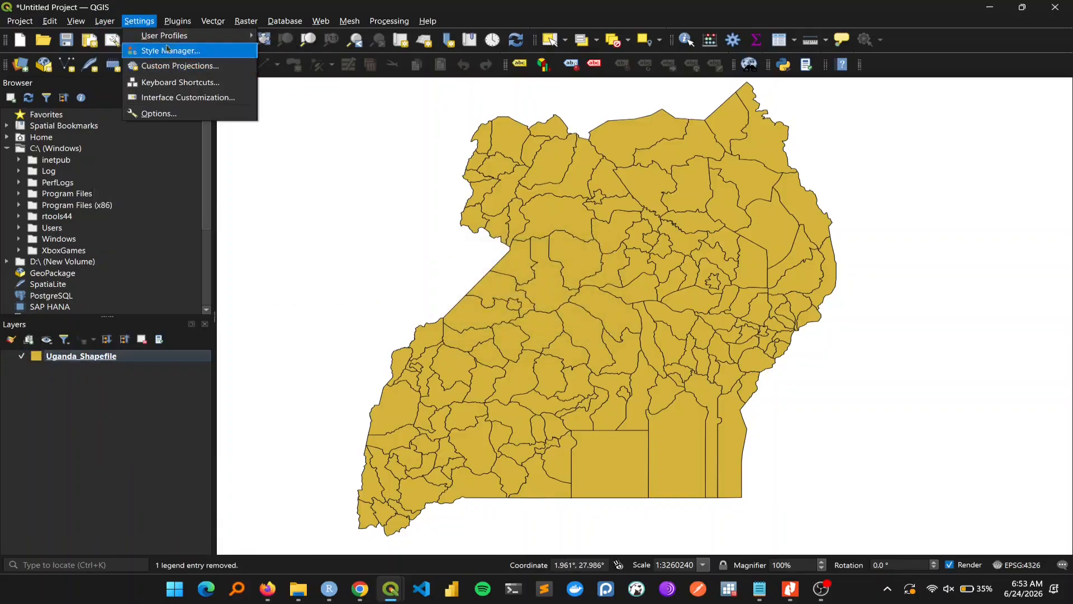
mouse_move(235, 66)
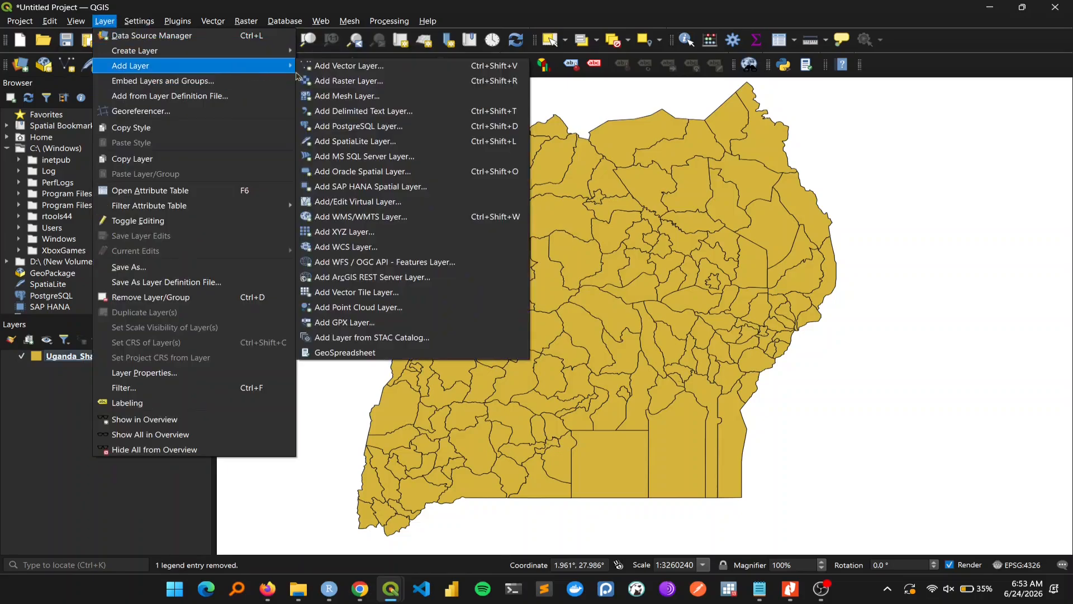
left_click(356, 354)
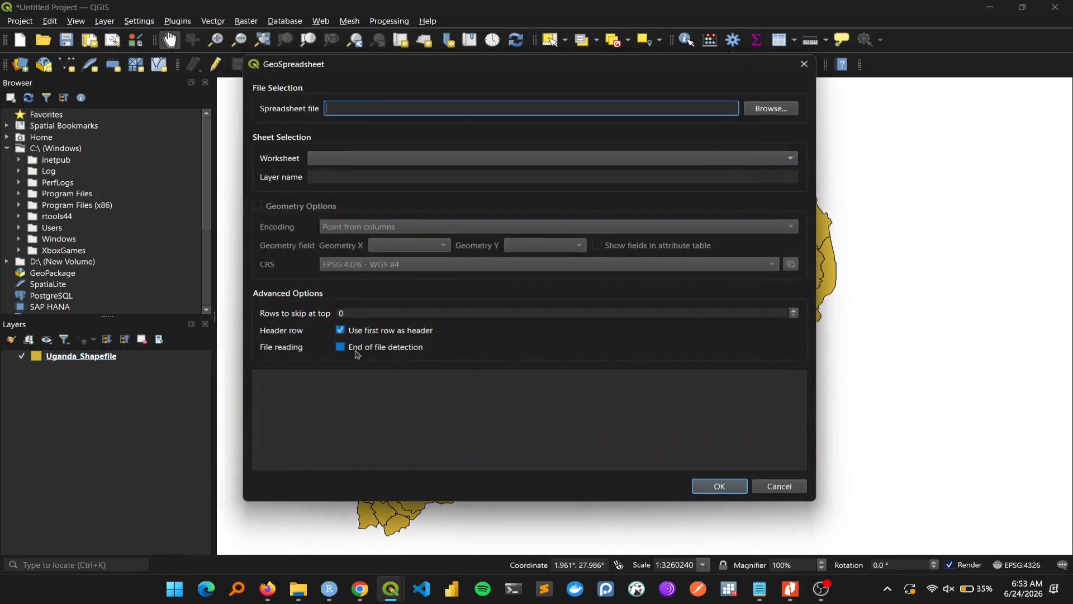
left_click(783, 112)
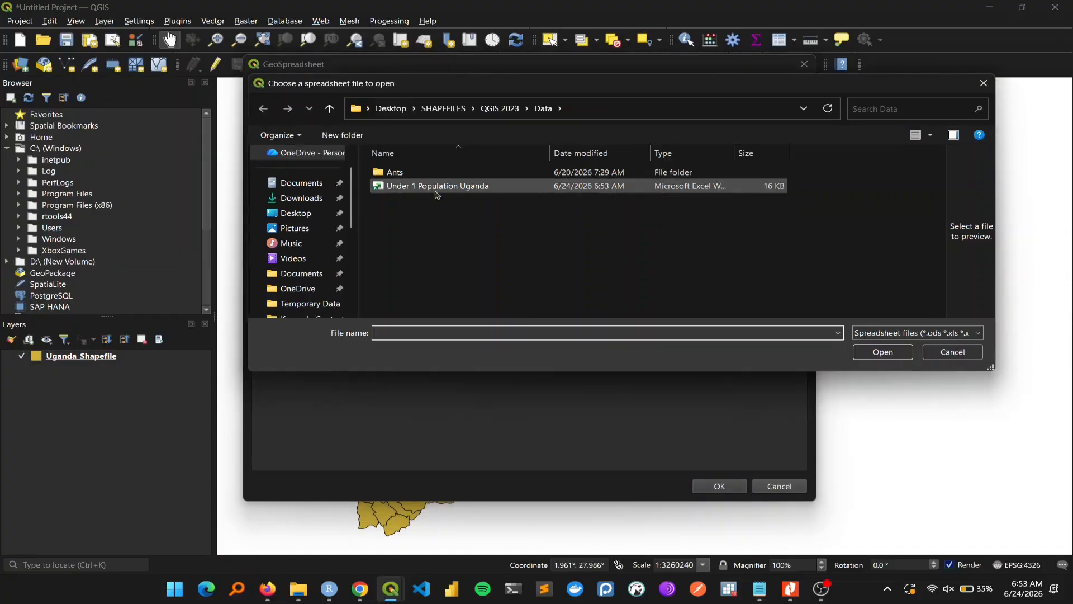
double_click(437, 190)
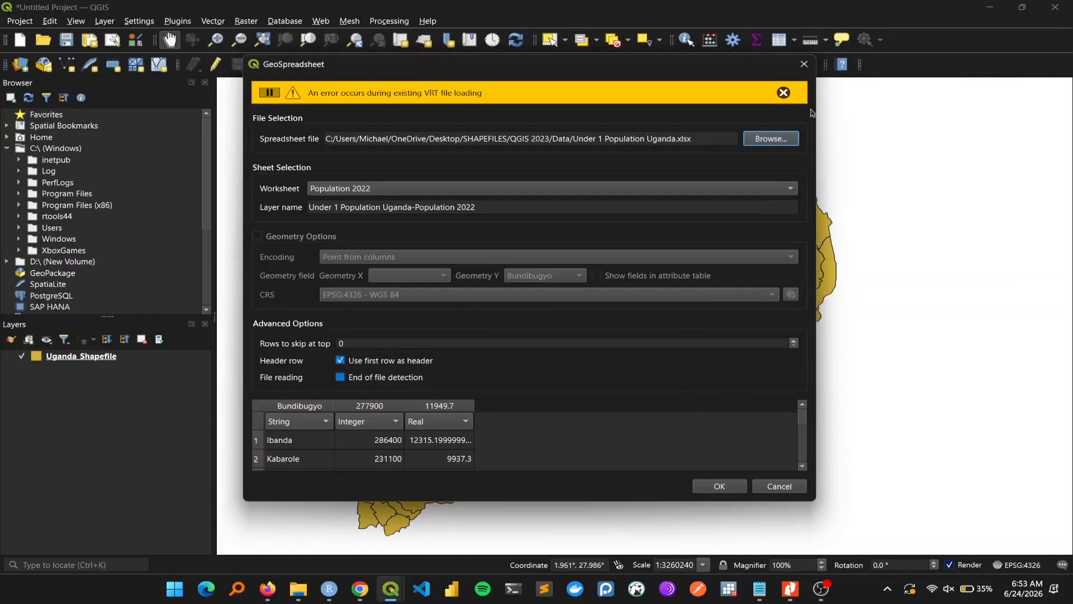
left_click(783, 93)
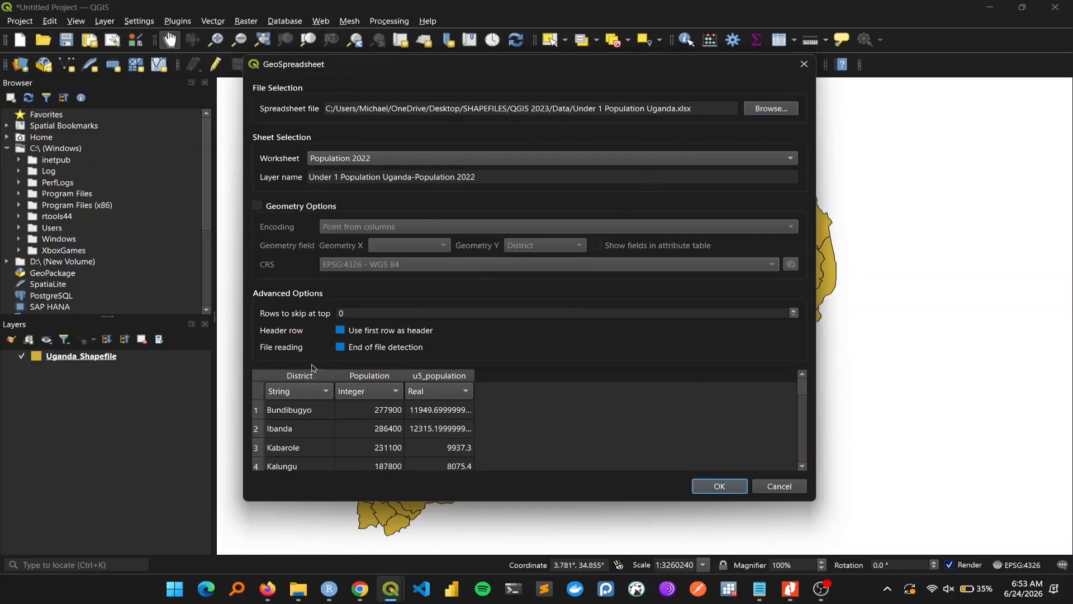
left_click(700, 492)
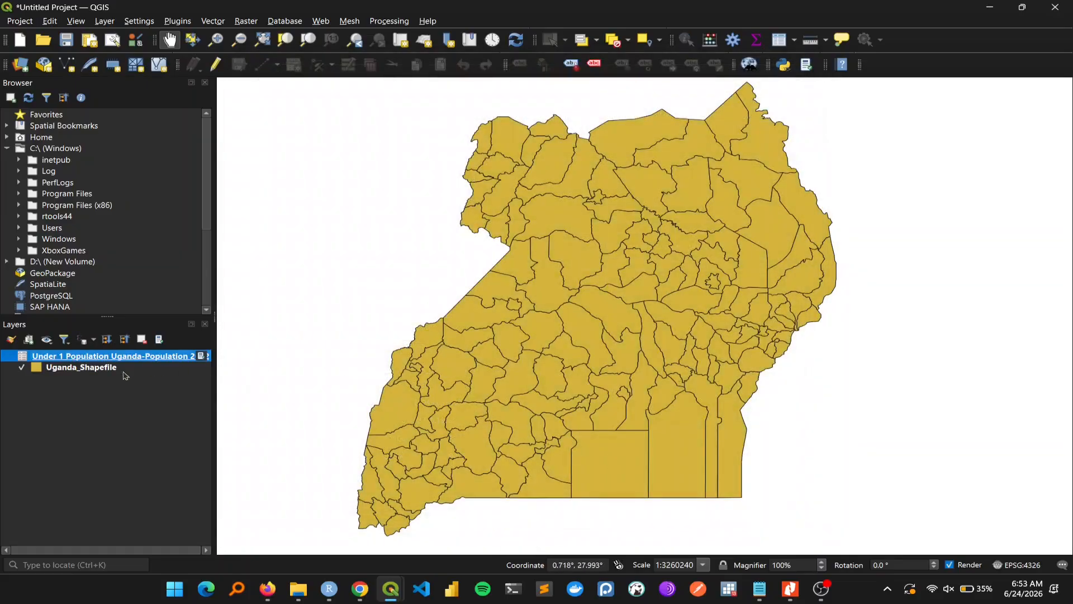
- Join the Under 1 Population Uganda table to Uganda_Shapefile, with District as join field and d as target field
left_click(100, 370)
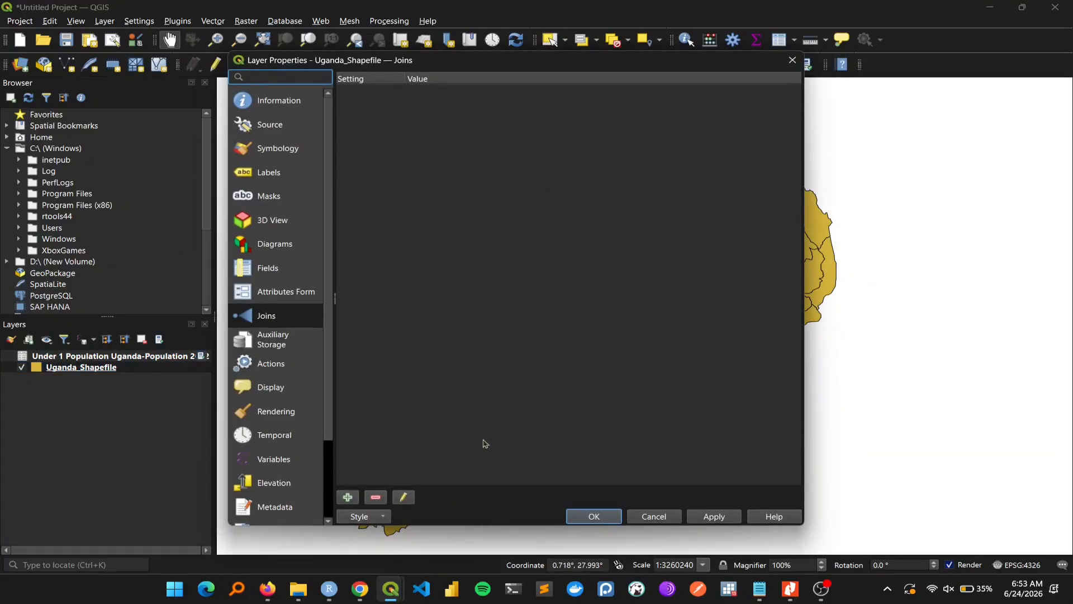
left_click(347, 497)
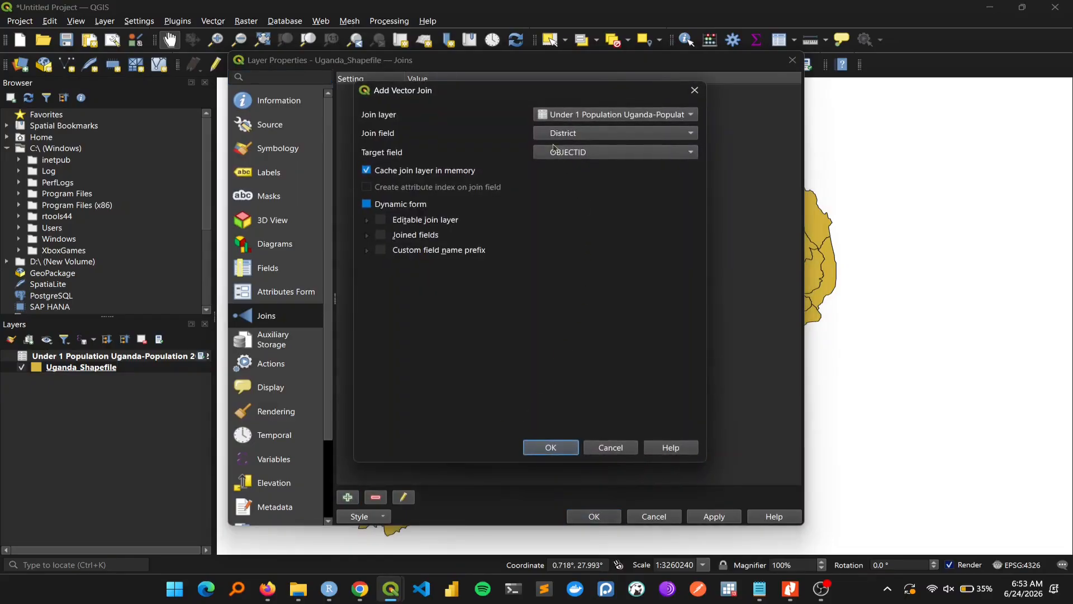
left_click(615, 152)
left_click(559, 161)
left_click(561, 447)
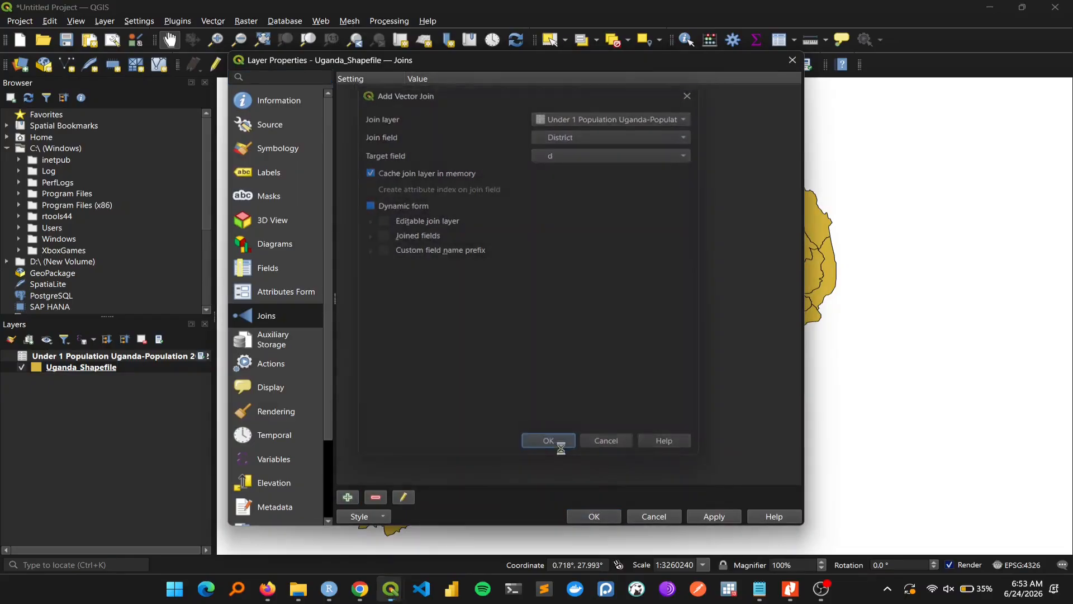
left_click(610, 520)
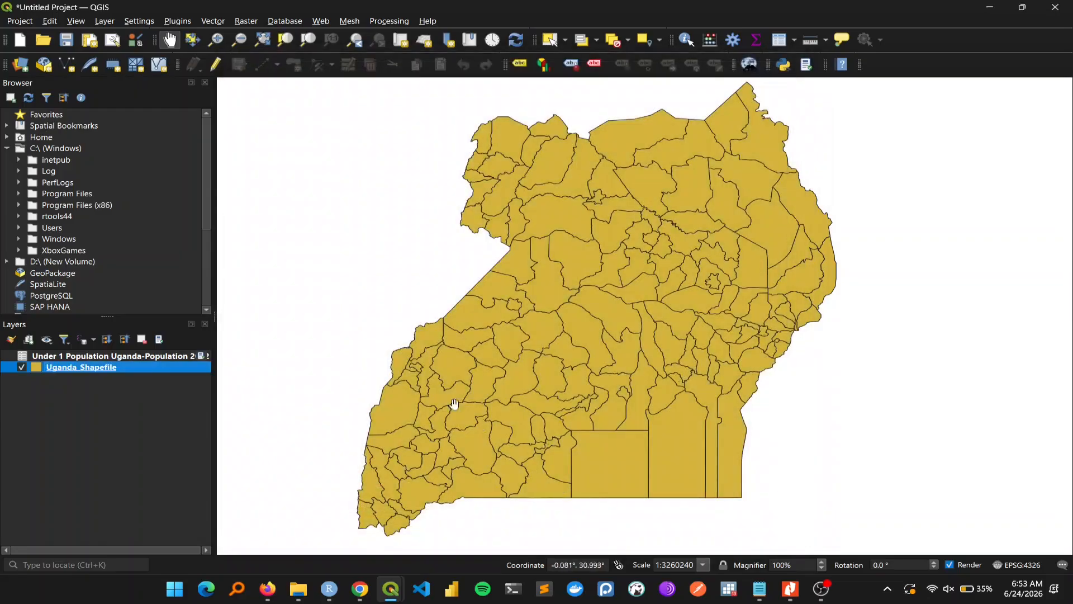
- Open the Uganda_Shapefile attribute table and check its rows for districts without joined population values
right_click(90, 374)
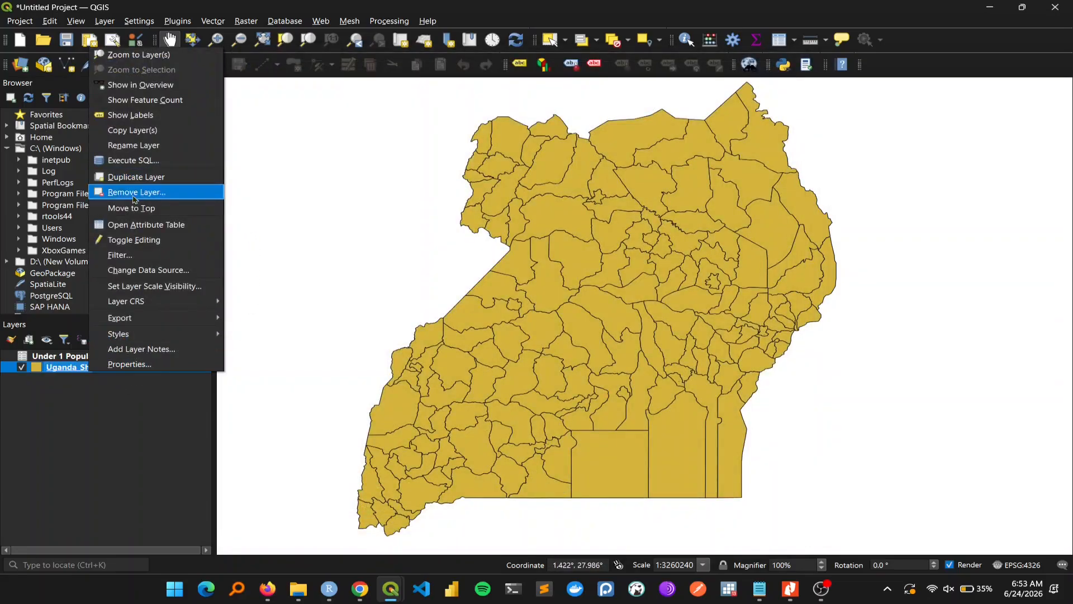
left_click(144, 228)
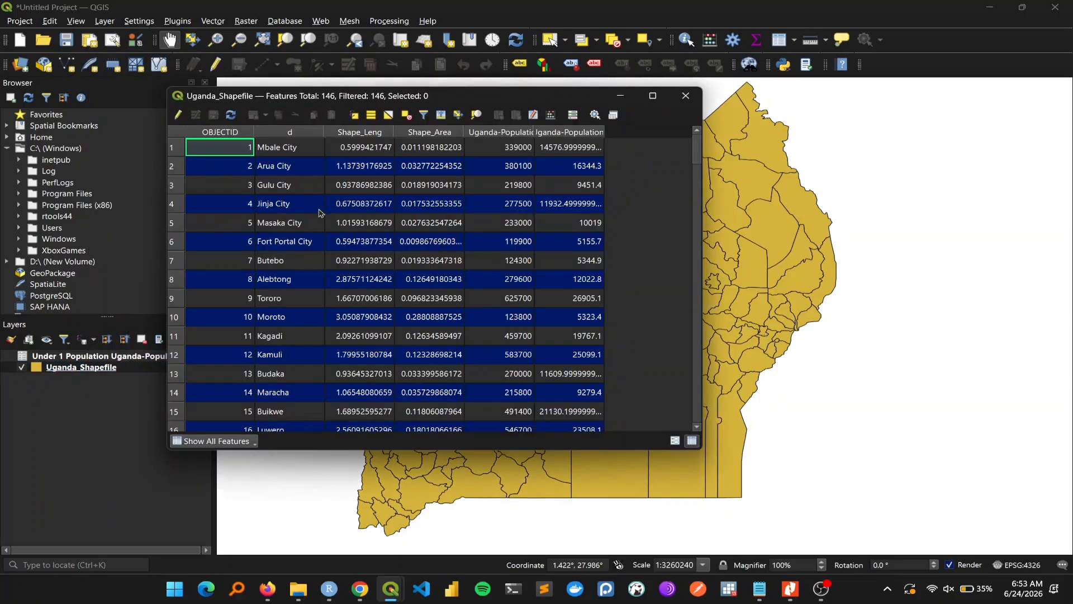
scroll(320, 213, "down", 2)
scroll(320, 216, "down", 1)
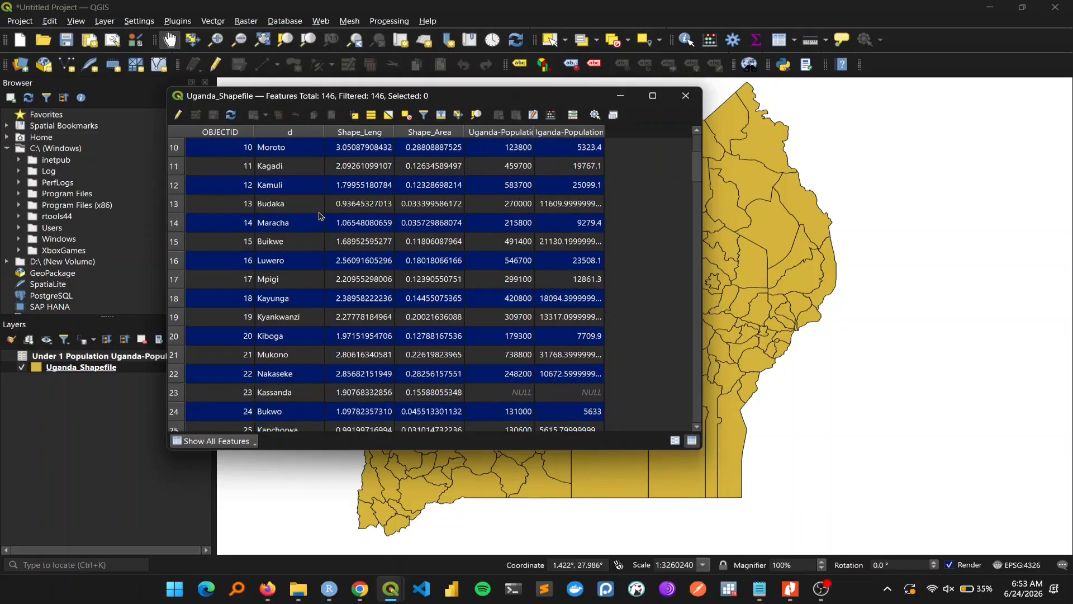
scroll(322, 220, "down", 1)
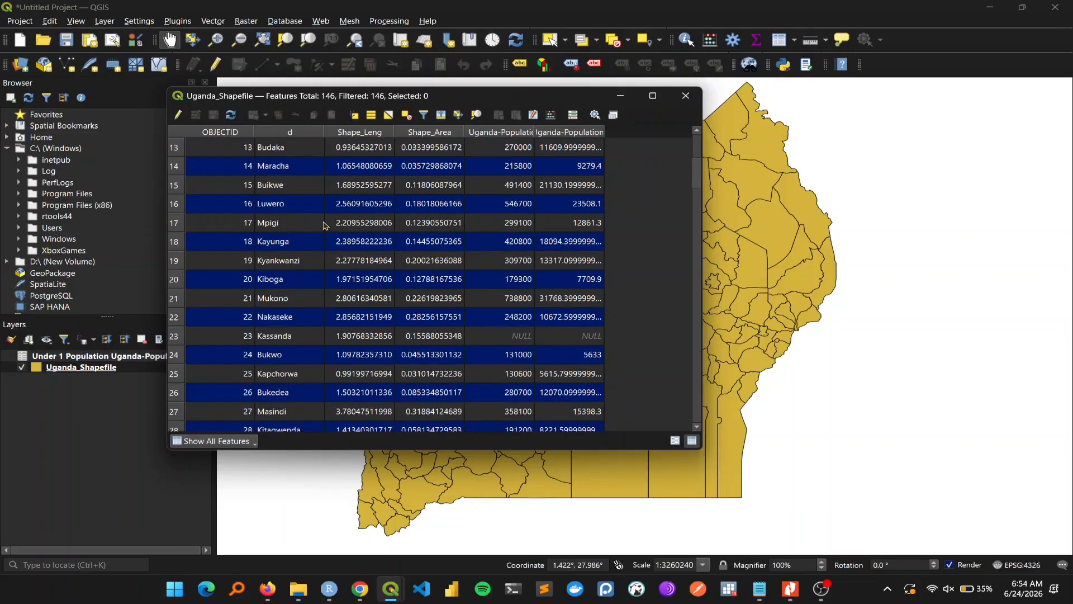
scroll(283, 265, "down", 3)
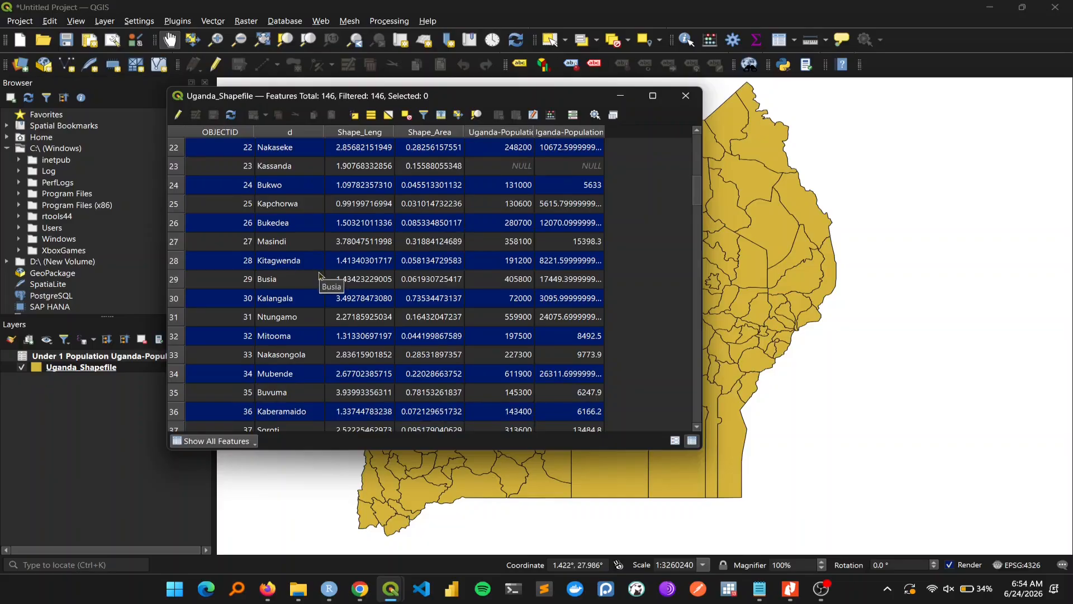
scroll(319, 276, "down", 4)
scroll(319, 275, "down", 12)
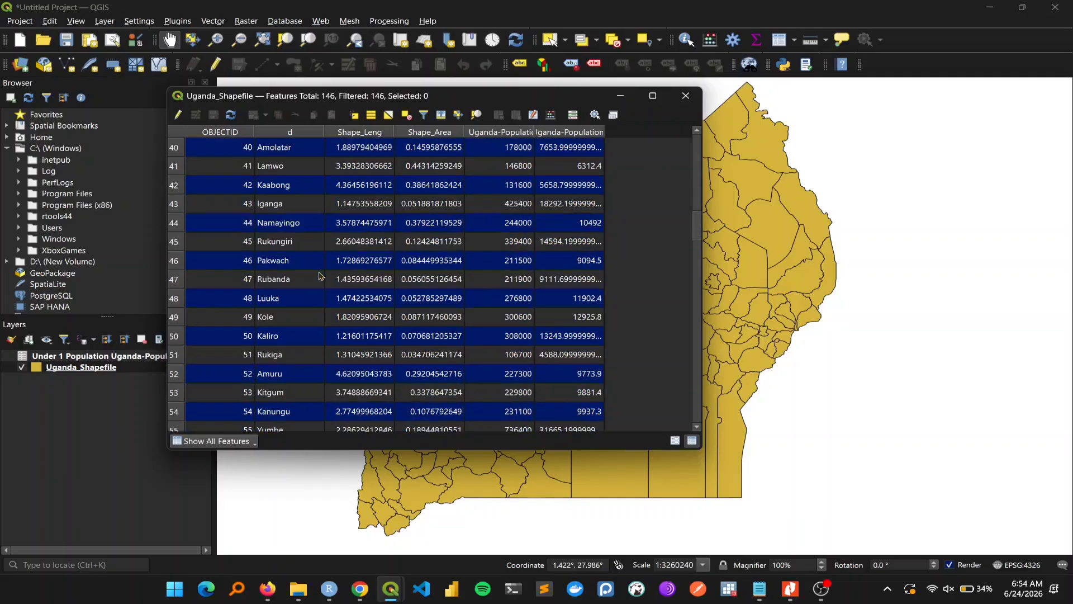
scroll(320, 275, "up", 20)
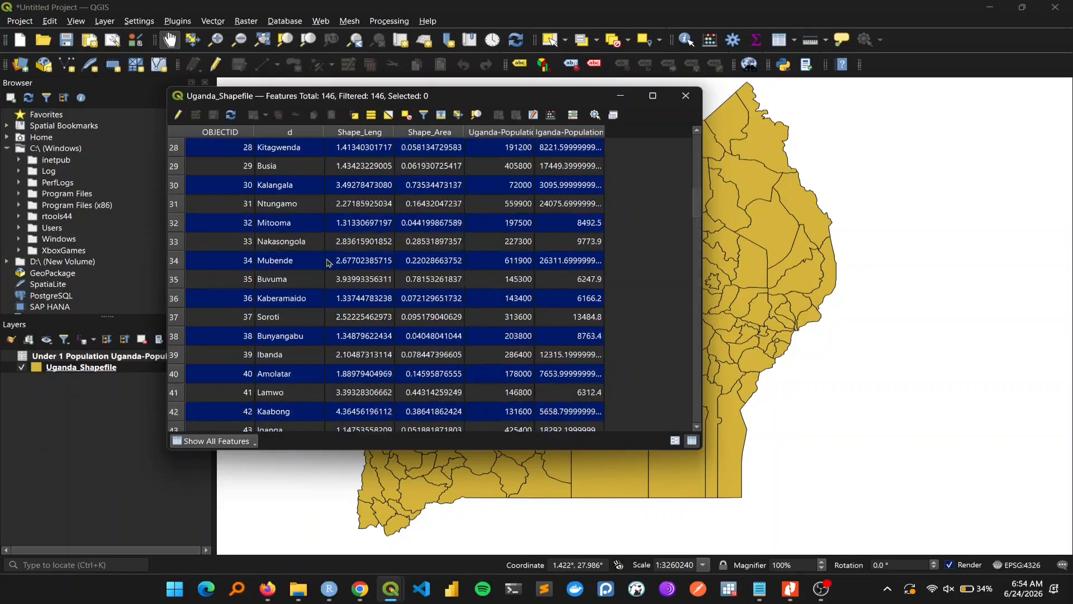
- Sort the attribute table by the d field, review the joined values of Kampala and the other districts, and close the table
left_click(305, 147)
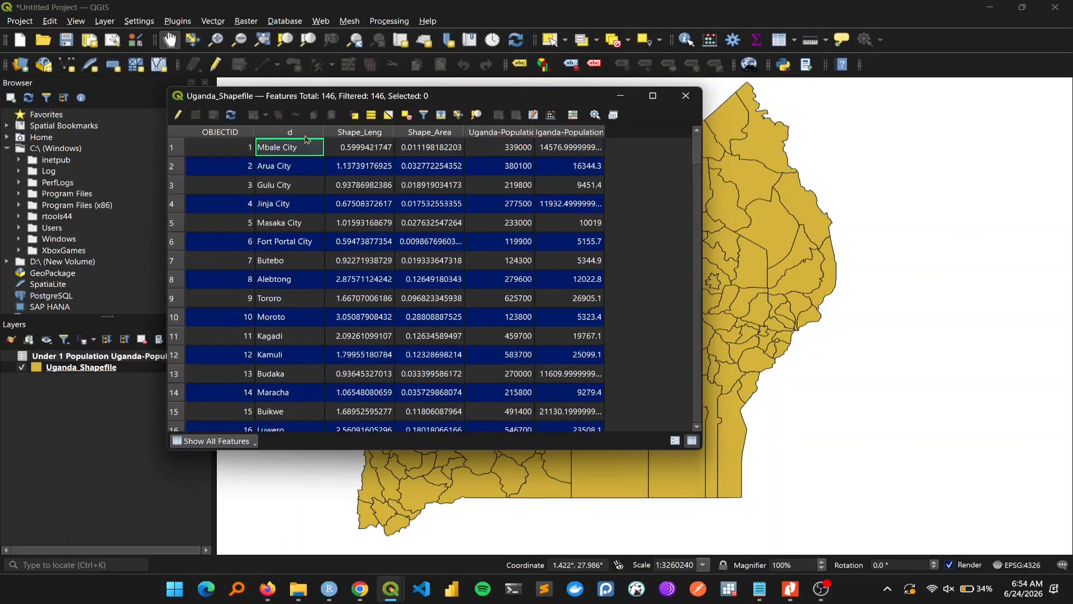
left_click(305, 133)
scroll(306, 207, "down", 14)
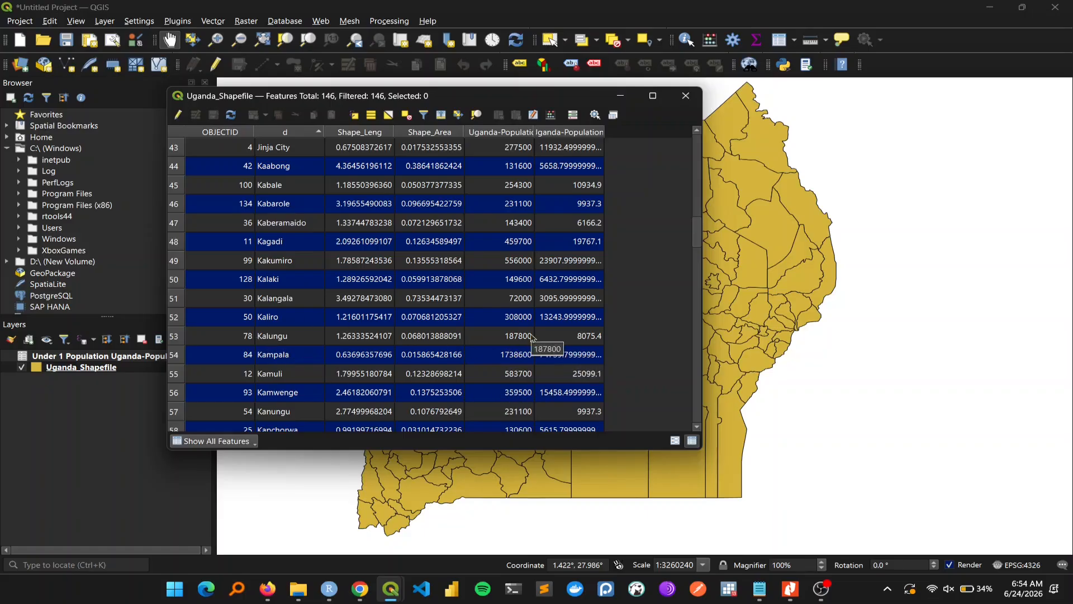
scroll(443, 250, "up", 6)
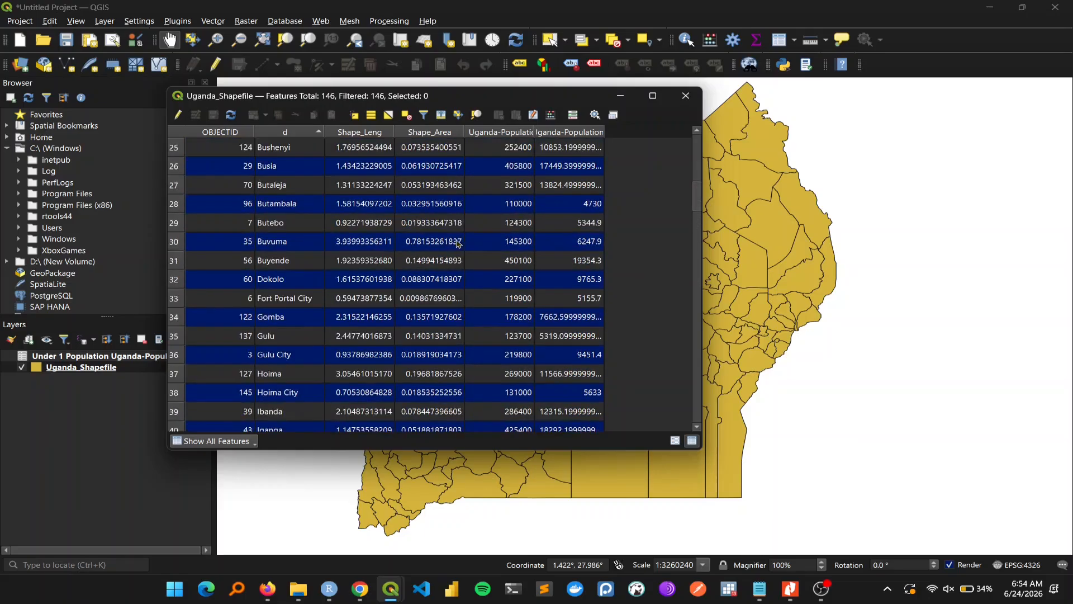
scroll(458, 243, "up", 8)
scroll(458, 242, "down", 20)
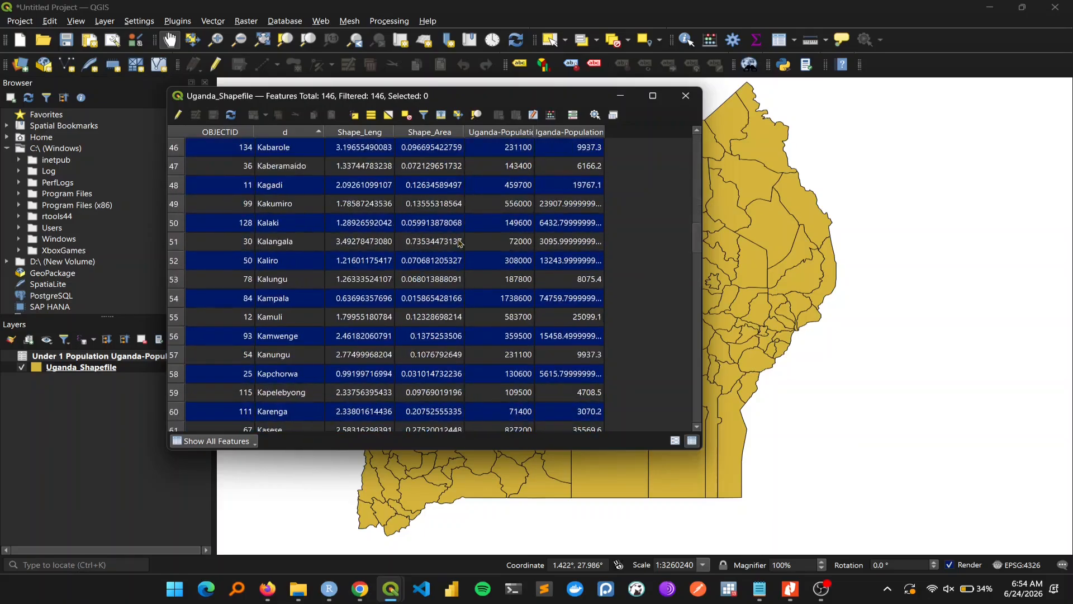
scroll(458, 243, "down", 1)
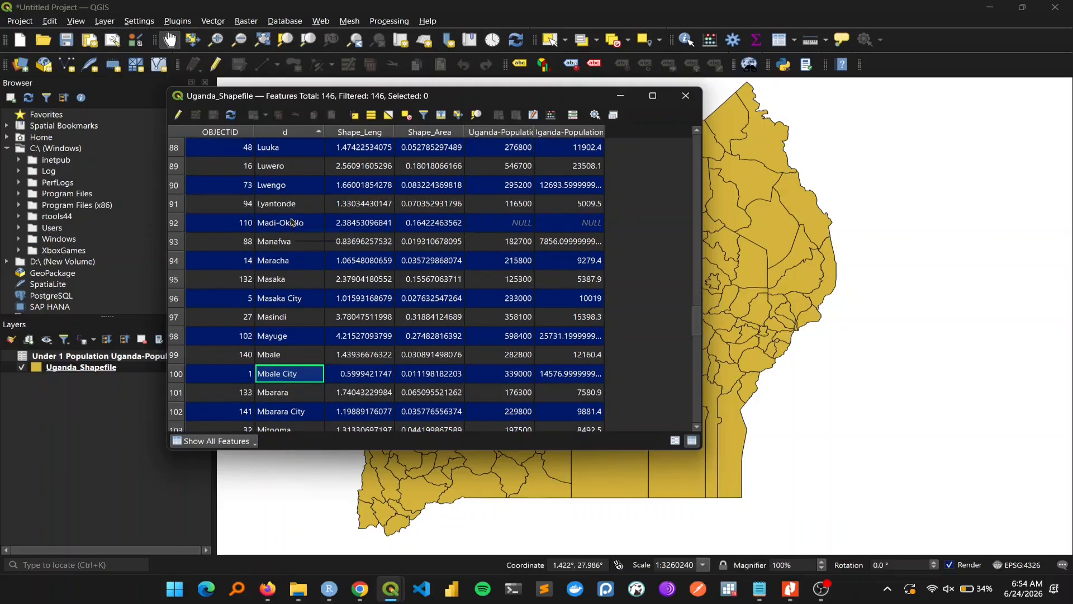
scroll(301, 235, "down", 9)
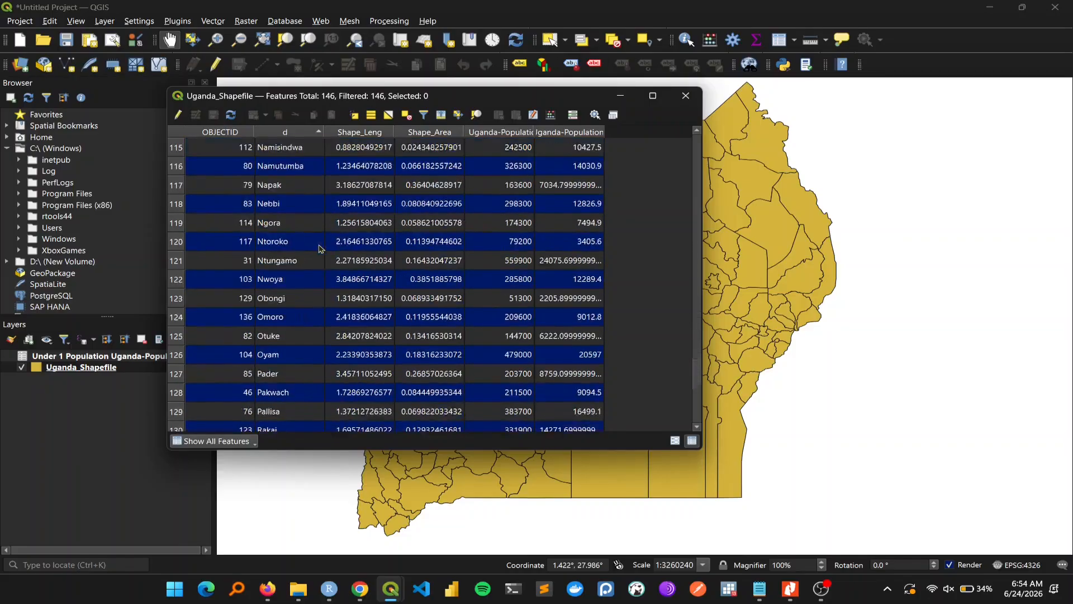
scroll(321, 249, "down", 5)
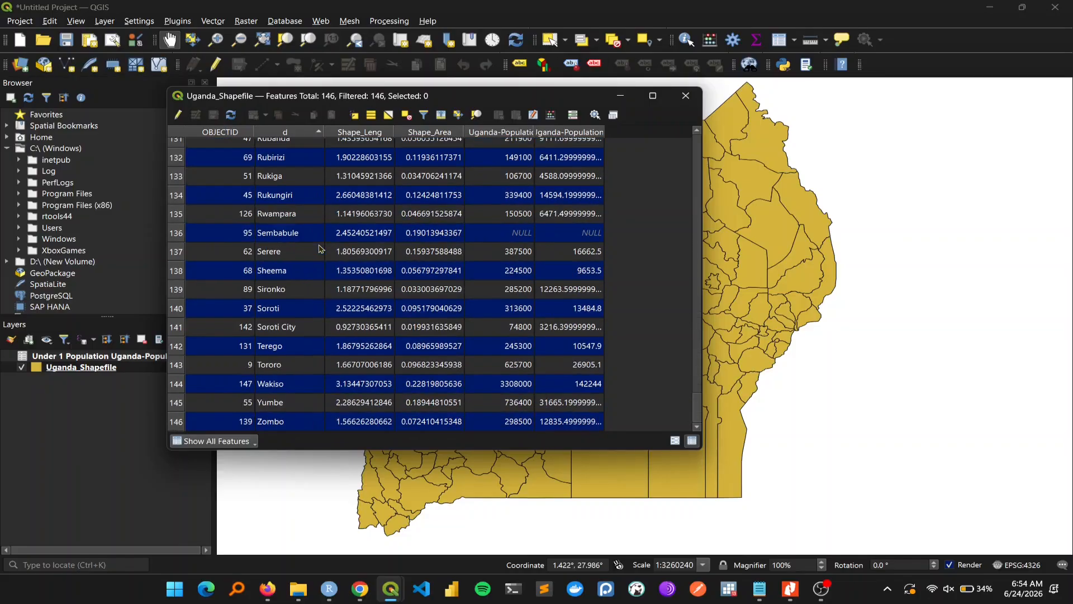
left_click(686, 96)
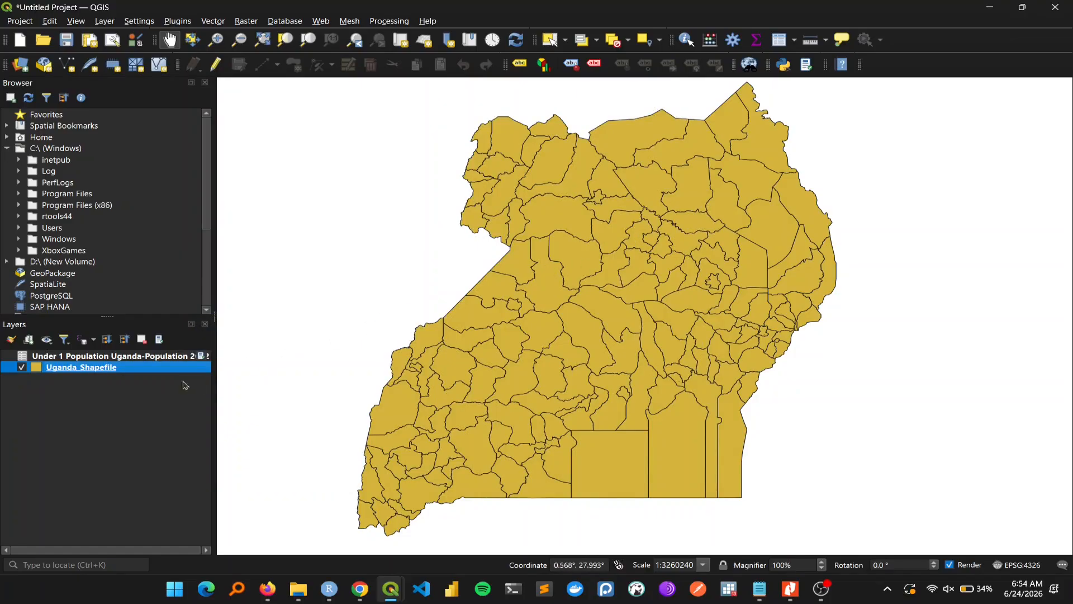
- Set the Uganda_Shapefile symbology to Graduated with Under 1 Population Uganda-Population 2022_u5_population as the value
right_click(93, 373)
left_click(117, 365)
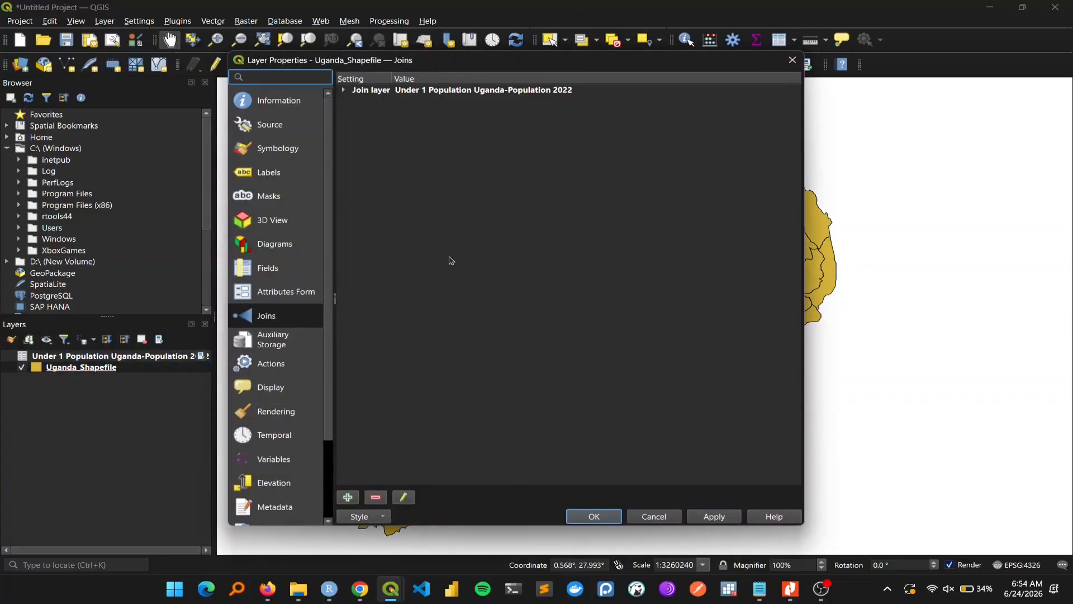
left_click(274, 150)
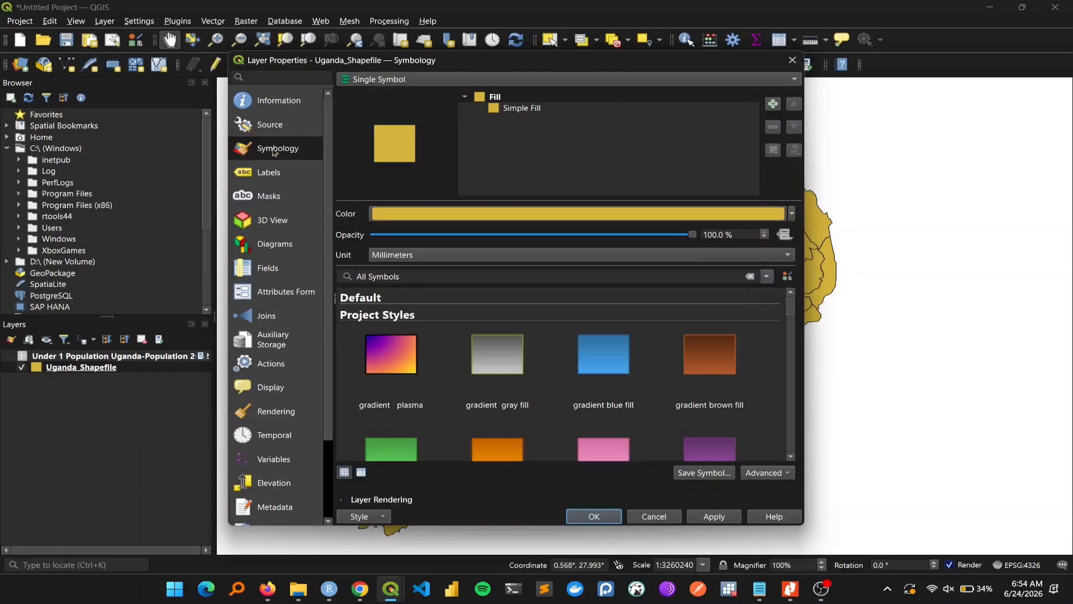
left_click(396, 82)
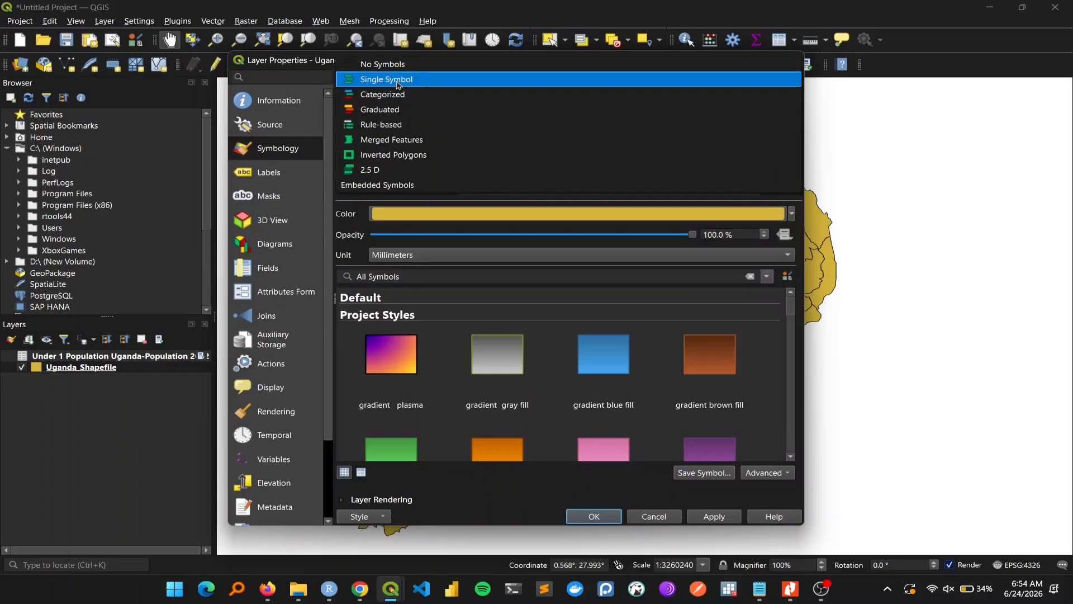
left_click(401, 111)
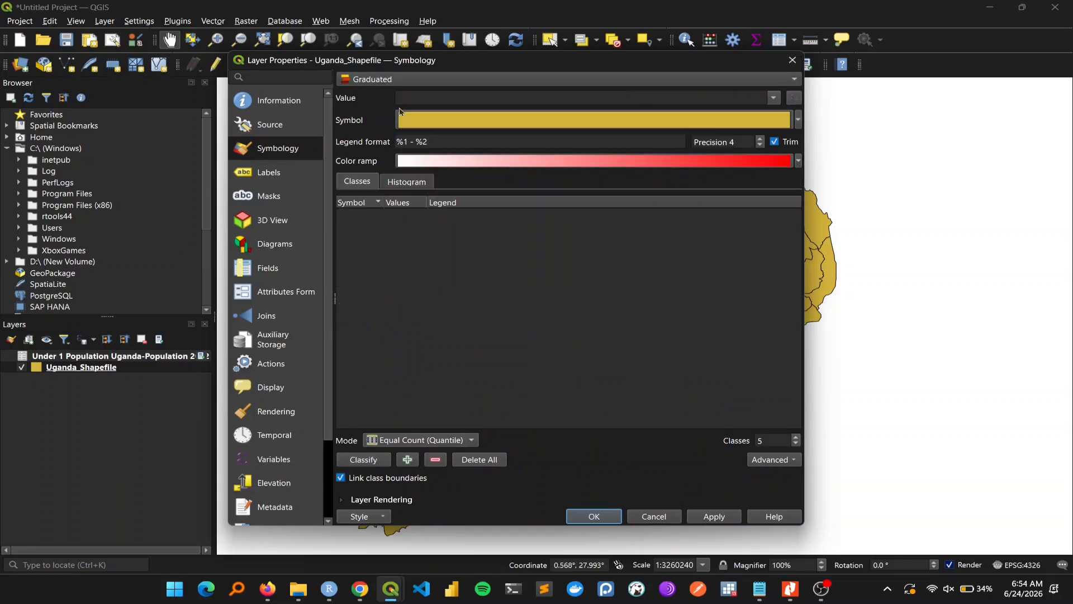
left_click(775, 99)
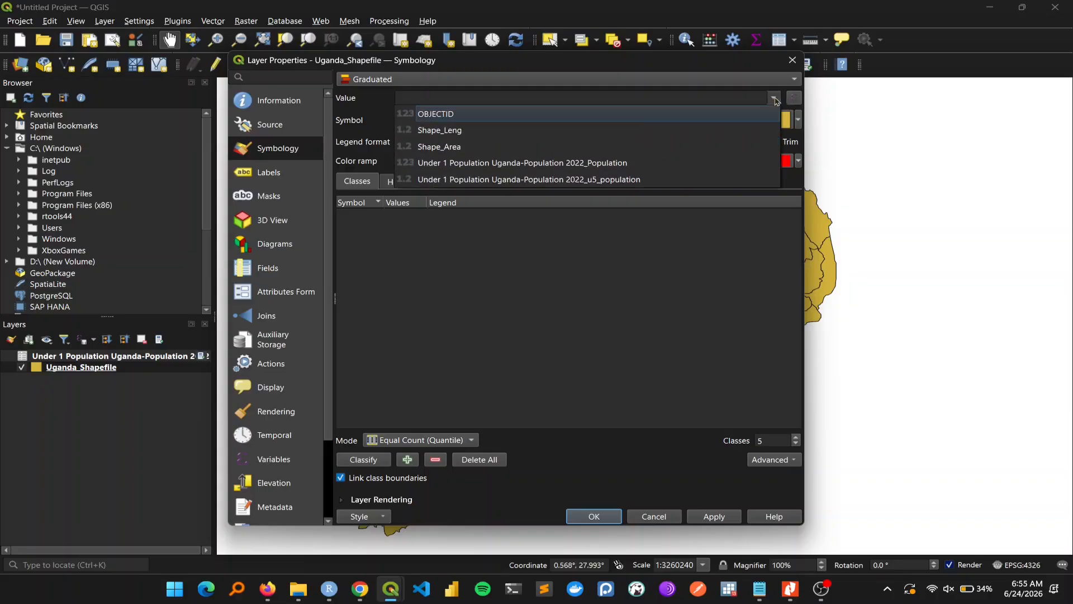
left_click(608, 180)
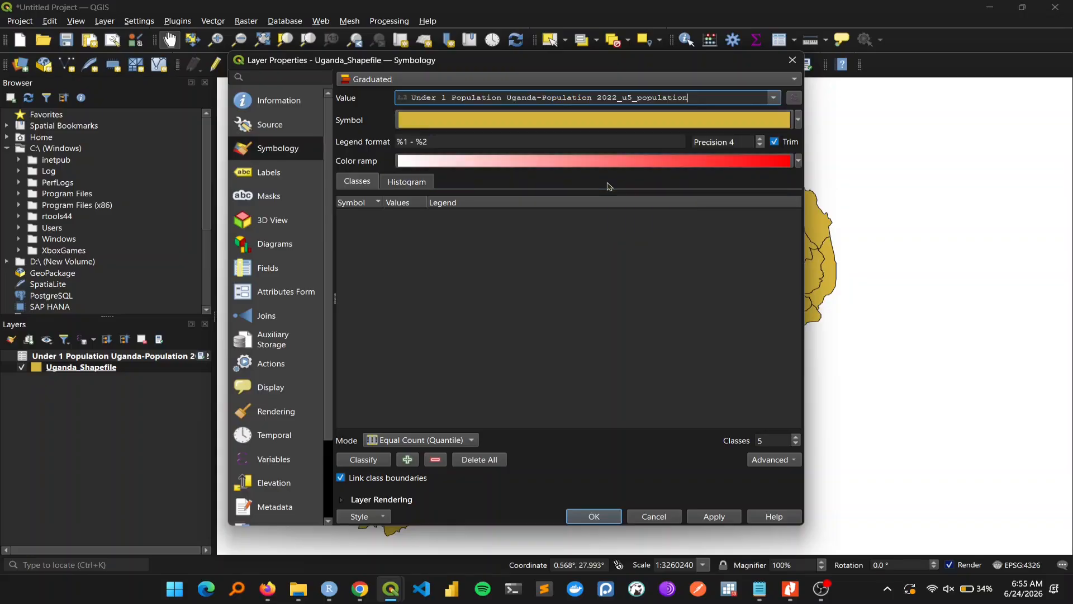
left_click(392, 81)
left_click(393, 81)
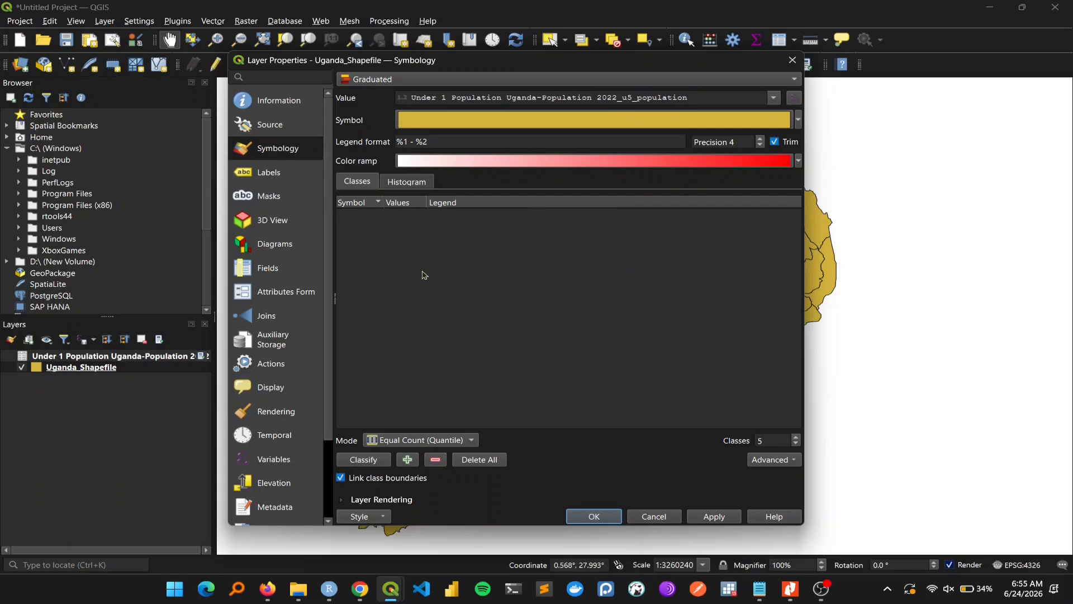
- Classify the districts into 5 Equal Count (Quantile) classes on the white-to-red color ramp and apply the styling
left_click(364, 459)
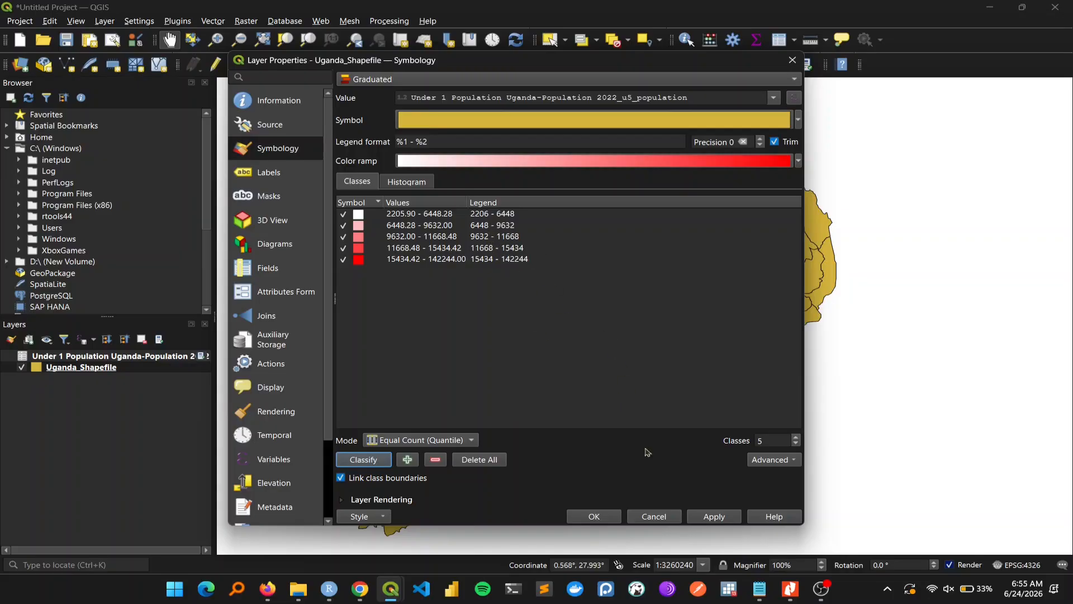
left_click(720, 518)
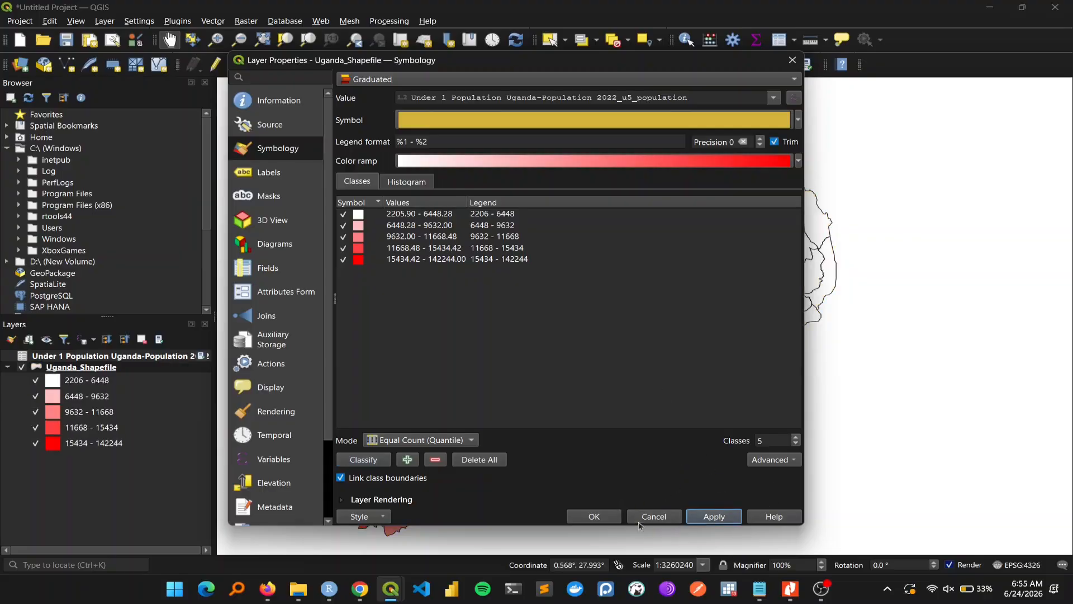
left_click(593, 515)
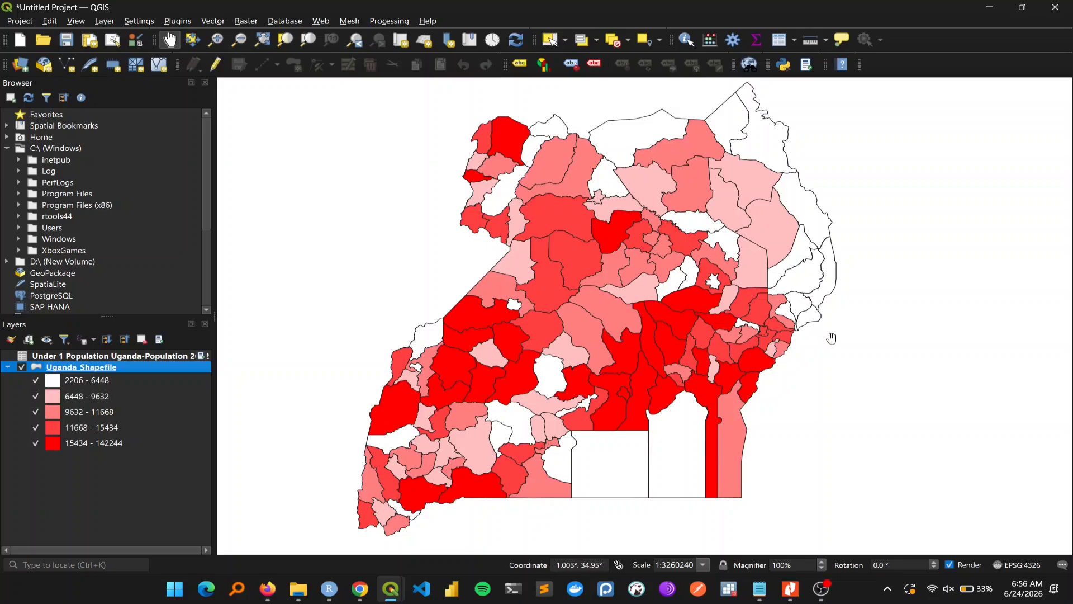
- Create a new print layout titled population from the styled district map
left_click(832, 339)
left_click_drag(832, 340, 832, 344)
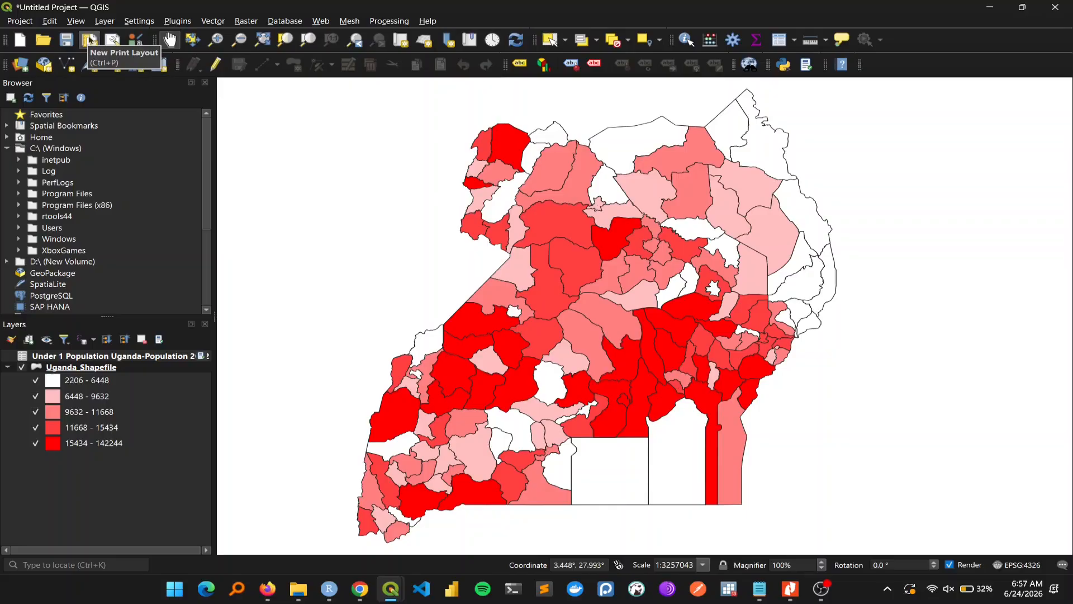
left_click(20, 24)
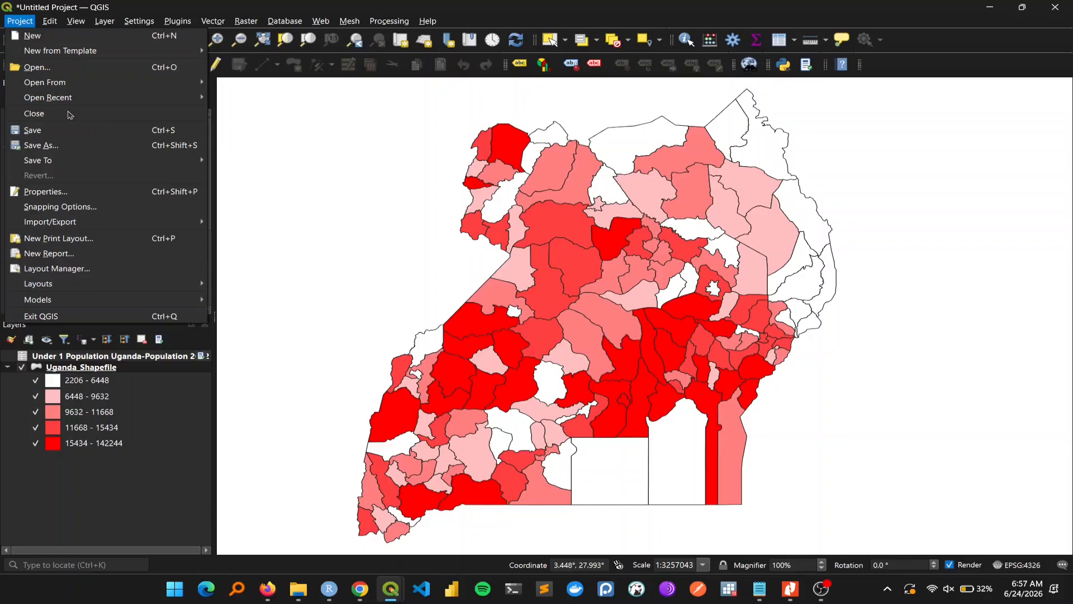
left_click(276, 148)
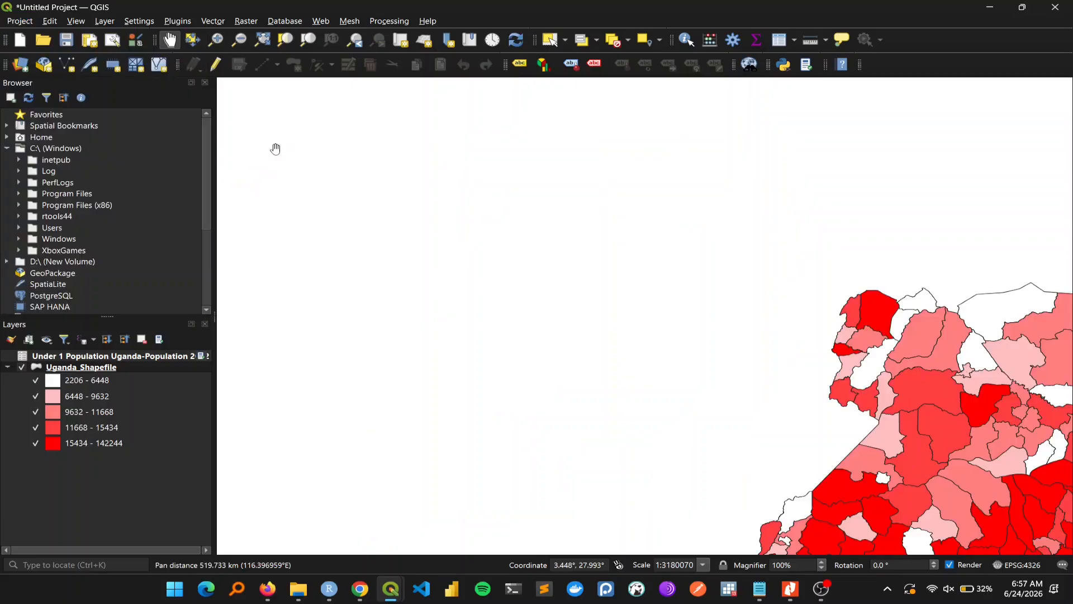
right_click(83, 368)
left_click(143, 53)
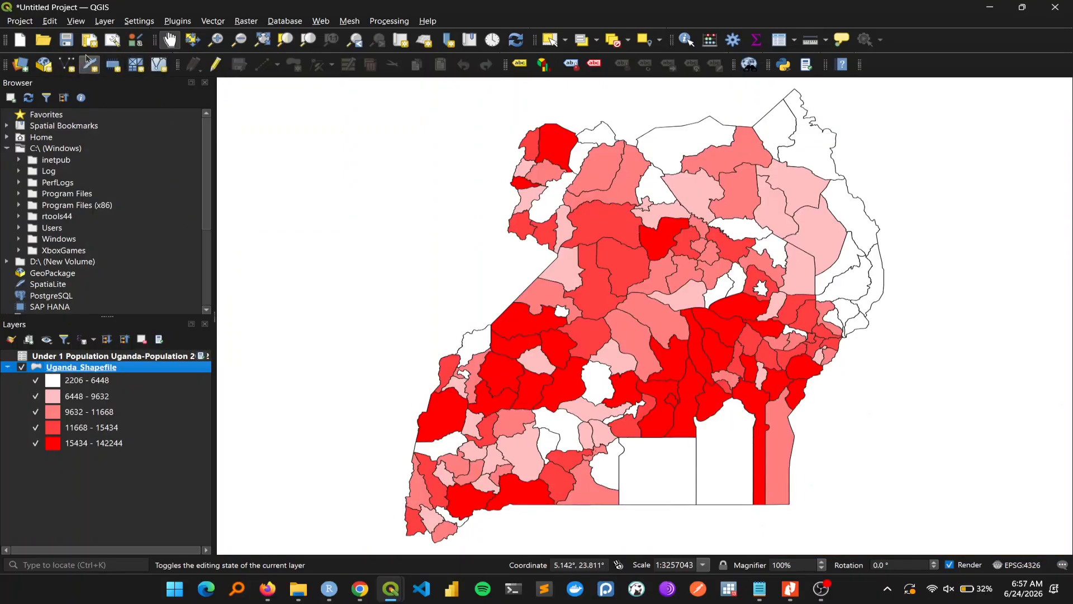
left_click(89, 41)
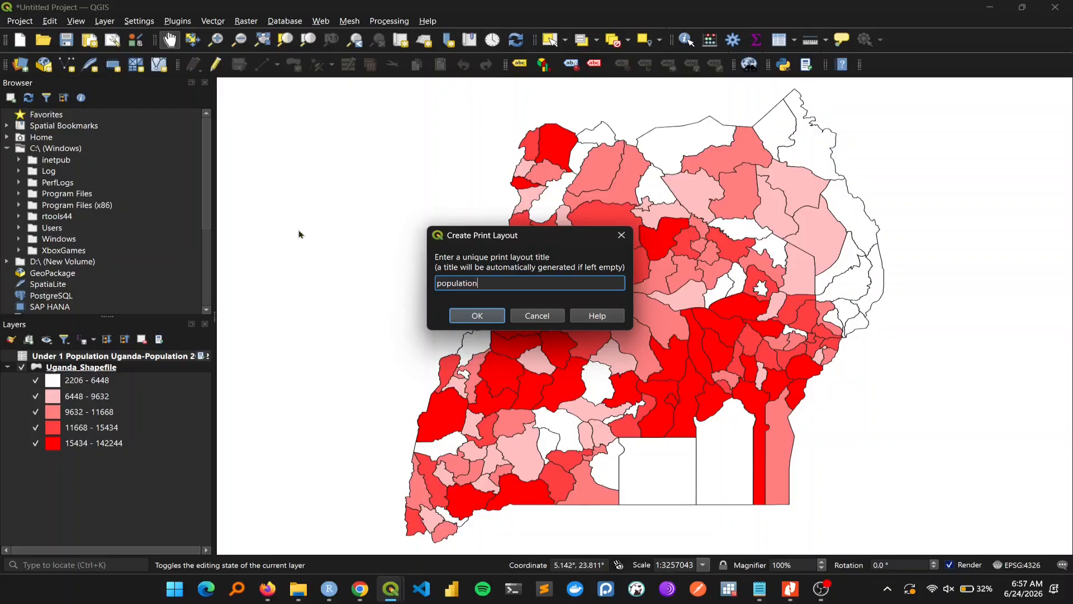
key("Return")
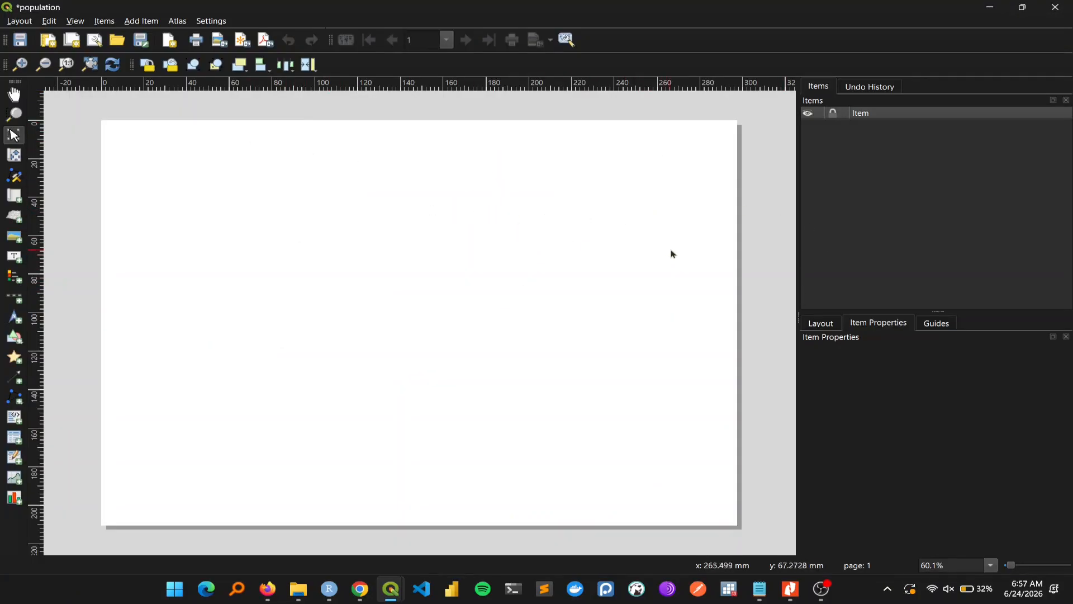
- Add a map of about 292 by 205 mm that nearly fills the layout page
left_click(145, 24)
left_click(155, 35)
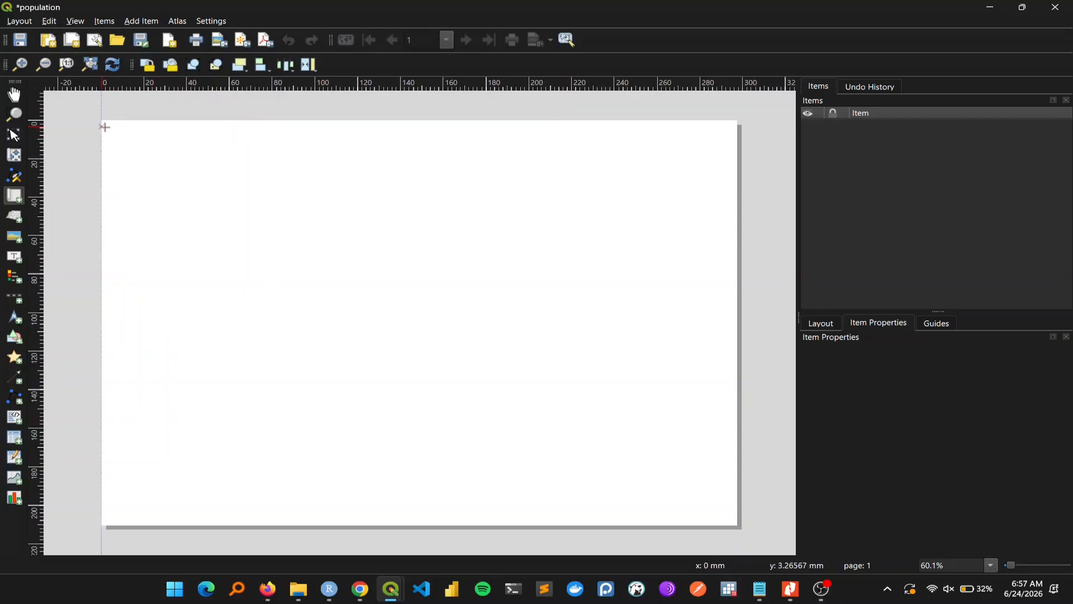
mouse_move(106, 125)
left_mouse_down()
mouse_move(555, 398)
mouse_move(731, 521)
left_mouse_up()
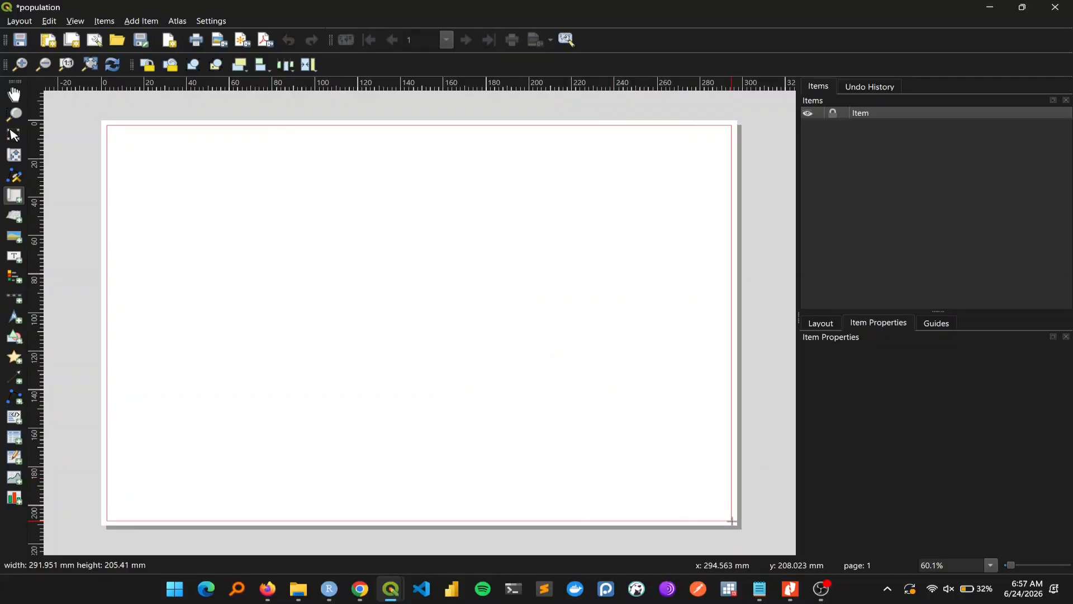
left_click_drag(733, 524, 733, 524)
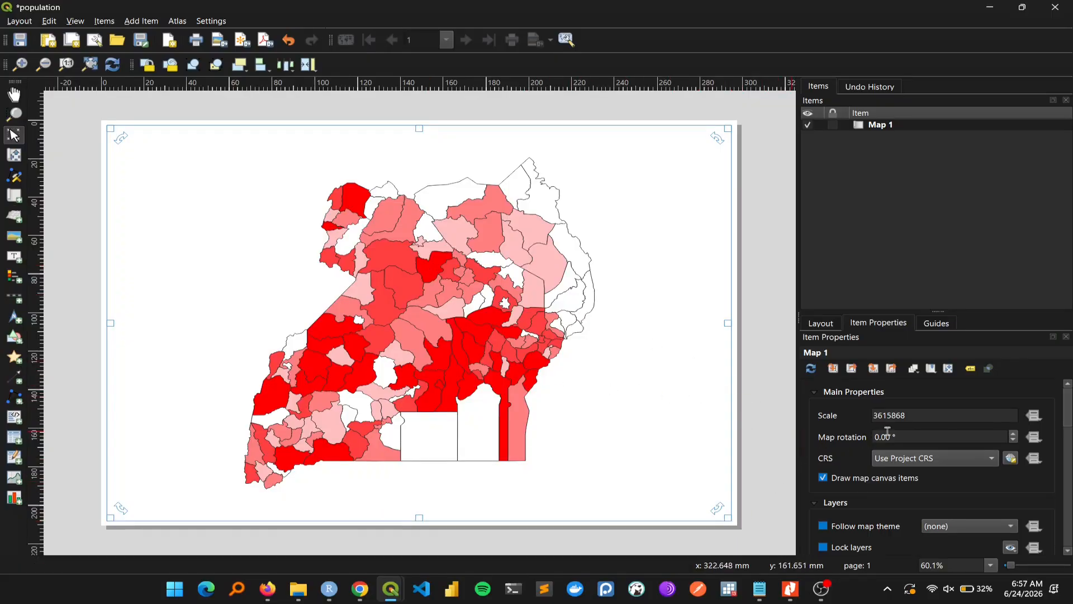
- Enlarge the districts in Map 1 by trying scale 3015868 and settling on 3115868
left_click_drag(987, 313, 988, 255)
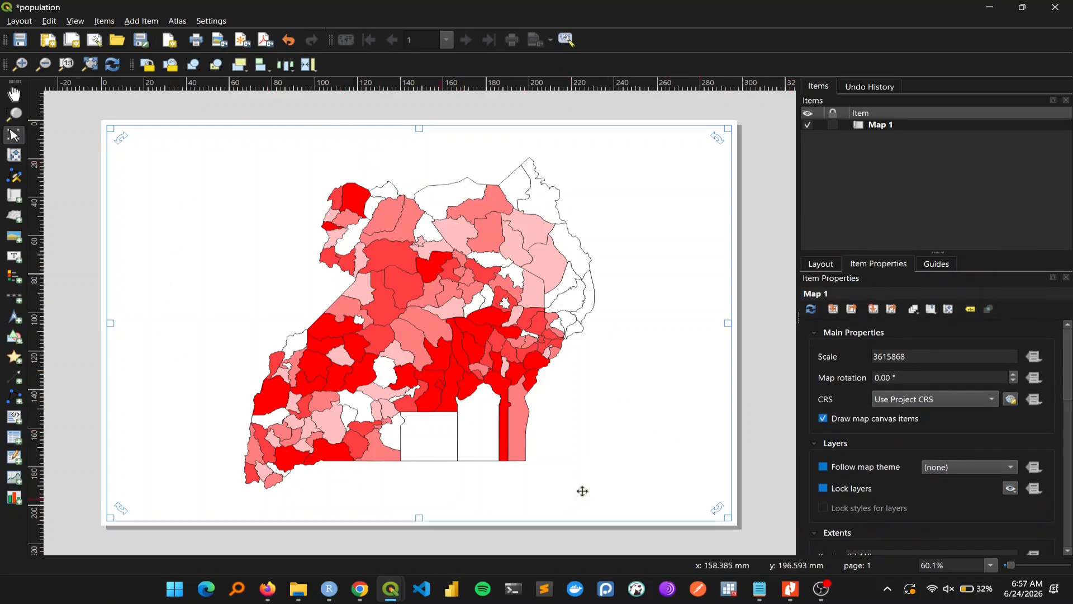
left_click(878, 357)
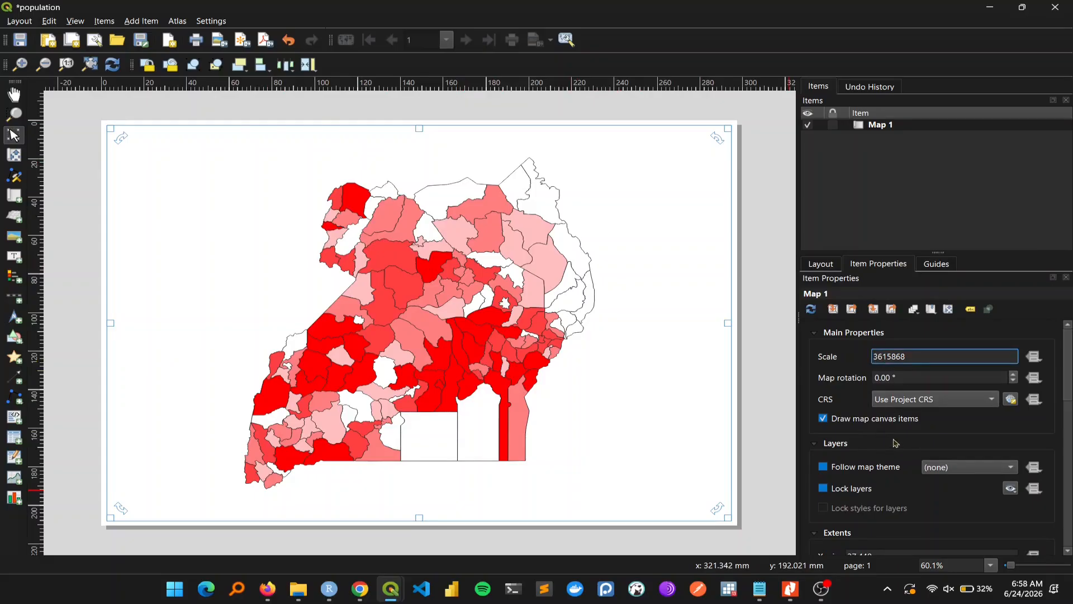
key("Delete")
type("0")
key("Return")
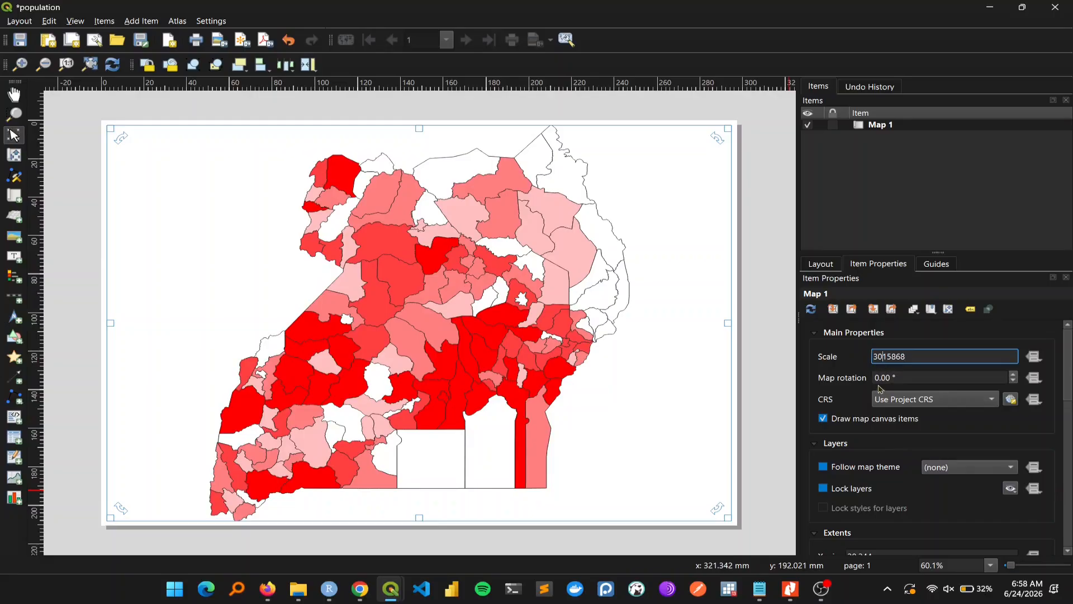
key("Delete")
type("1")
key("Return")
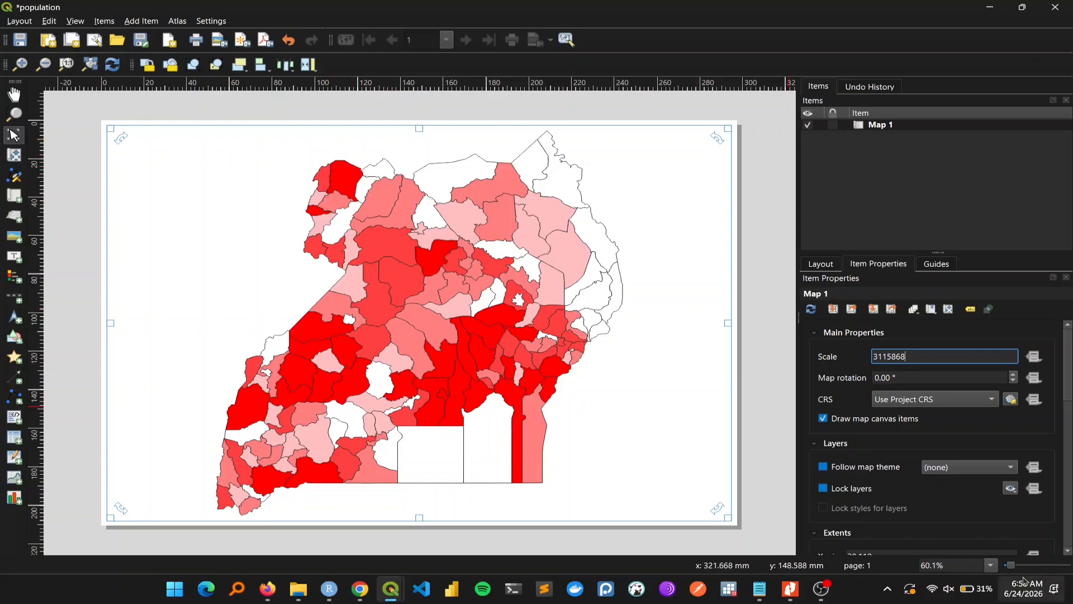
left_click(991, 566)
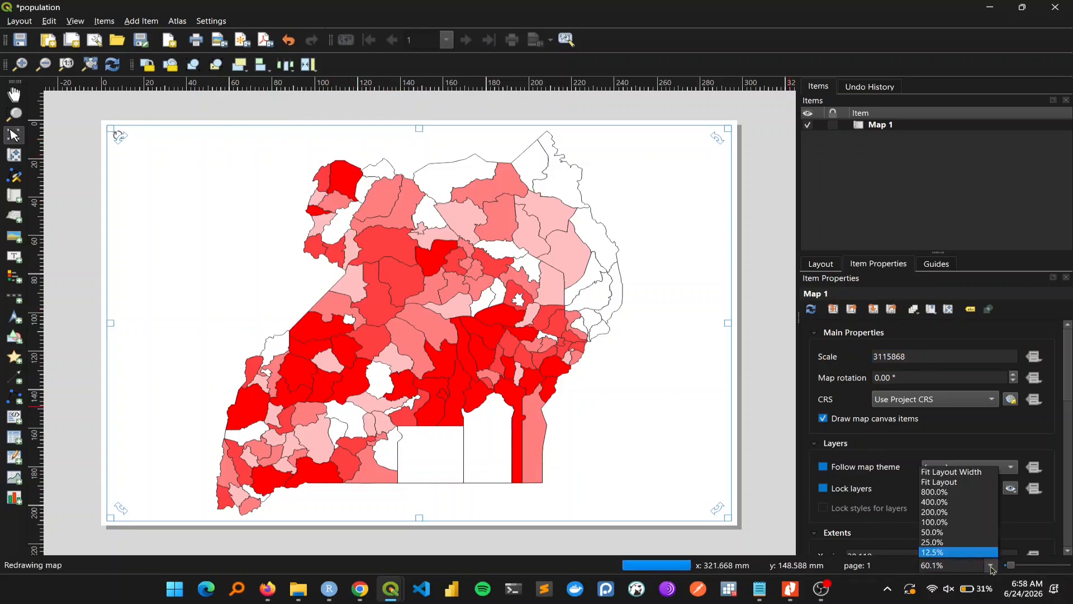
left_click(954, 484)
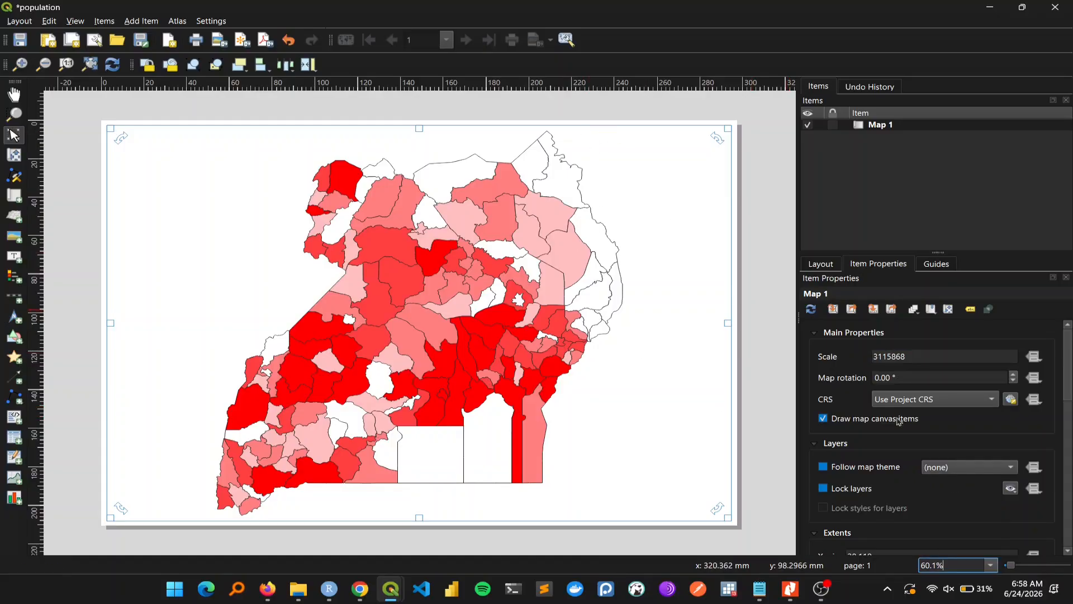
left_click(991, 566)
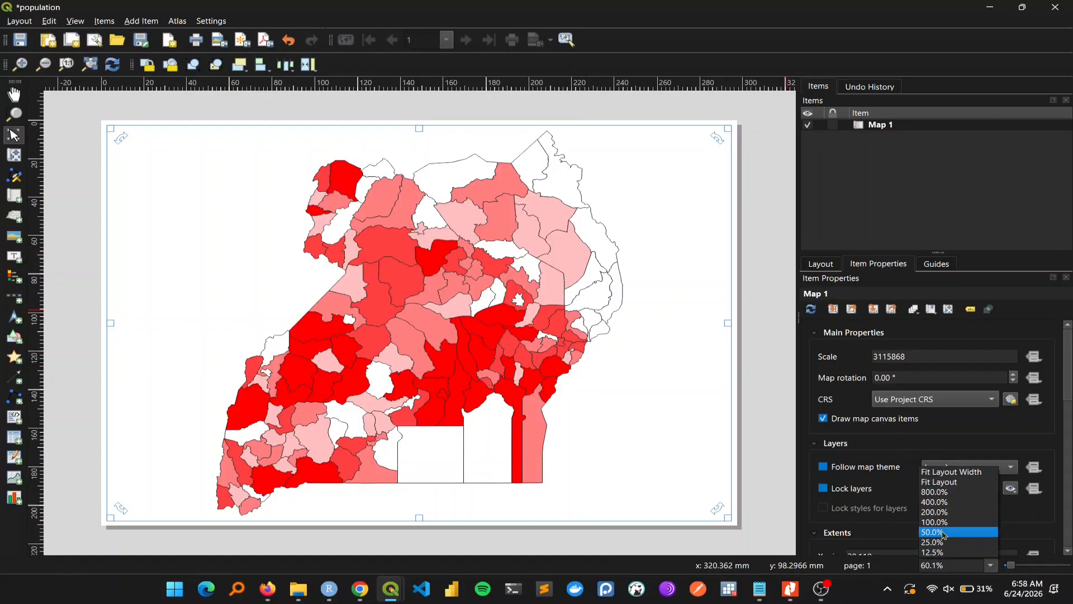
left_click(945, 535)
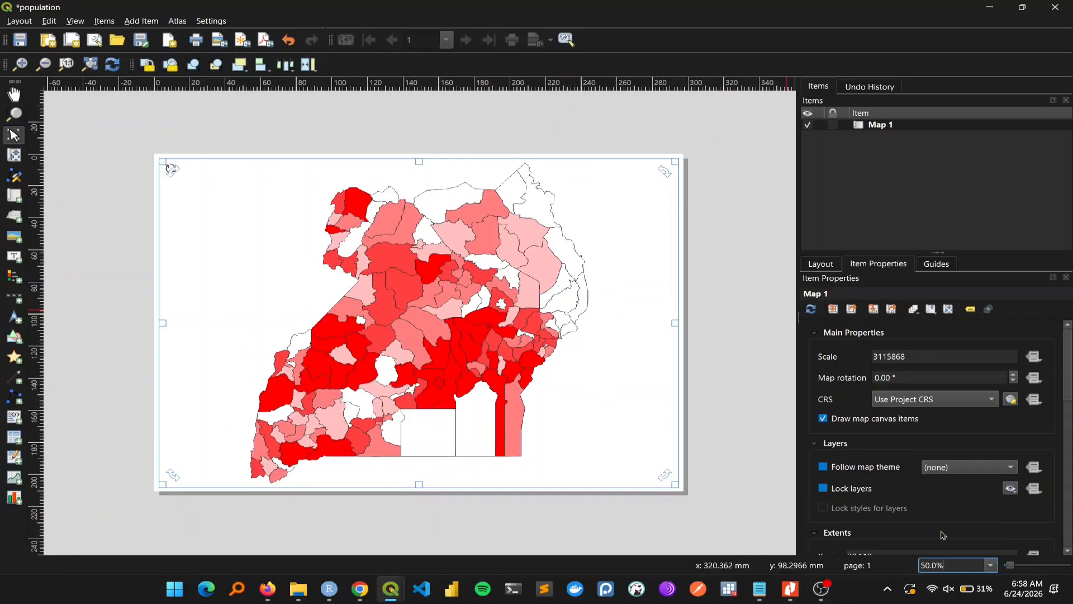
left_click(990, 566)
left_click(950, 545)
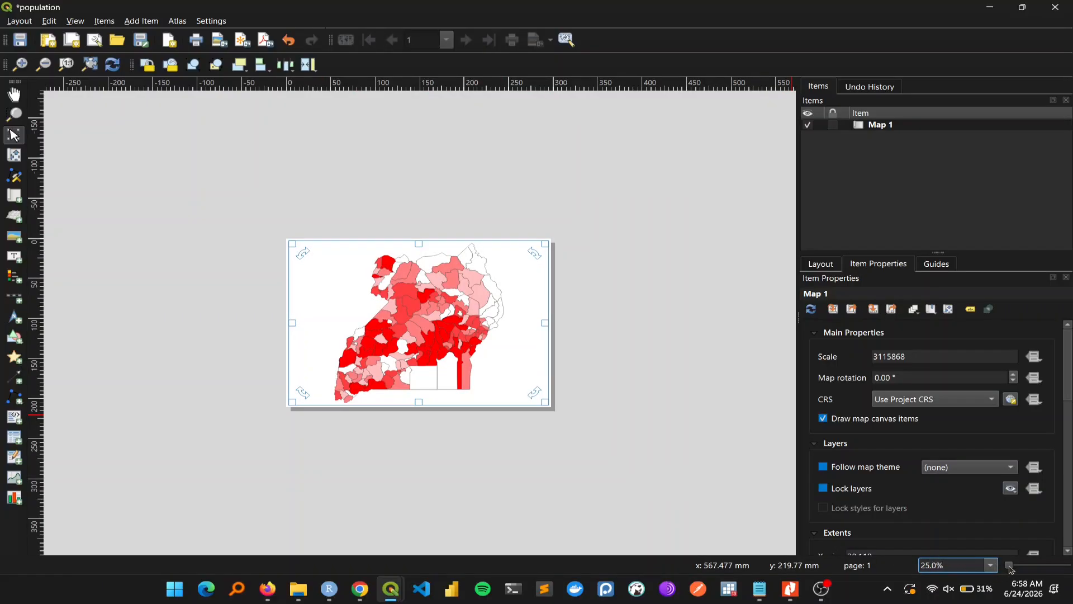
left_click_drag(1011, 568, 1012, 567)
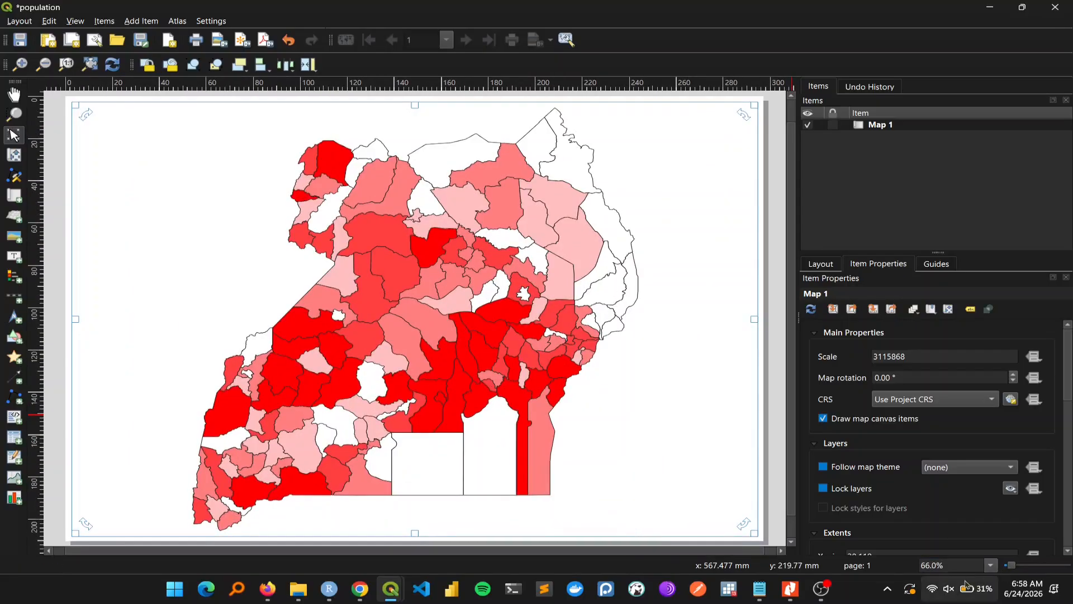
left_click(991, 566)
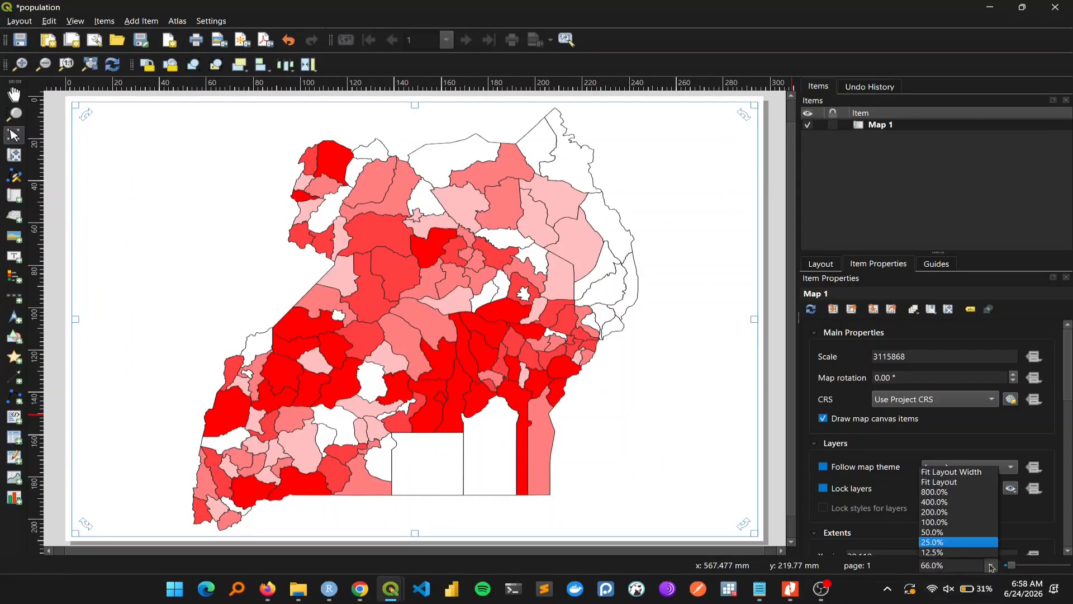
left_click(951, 490)
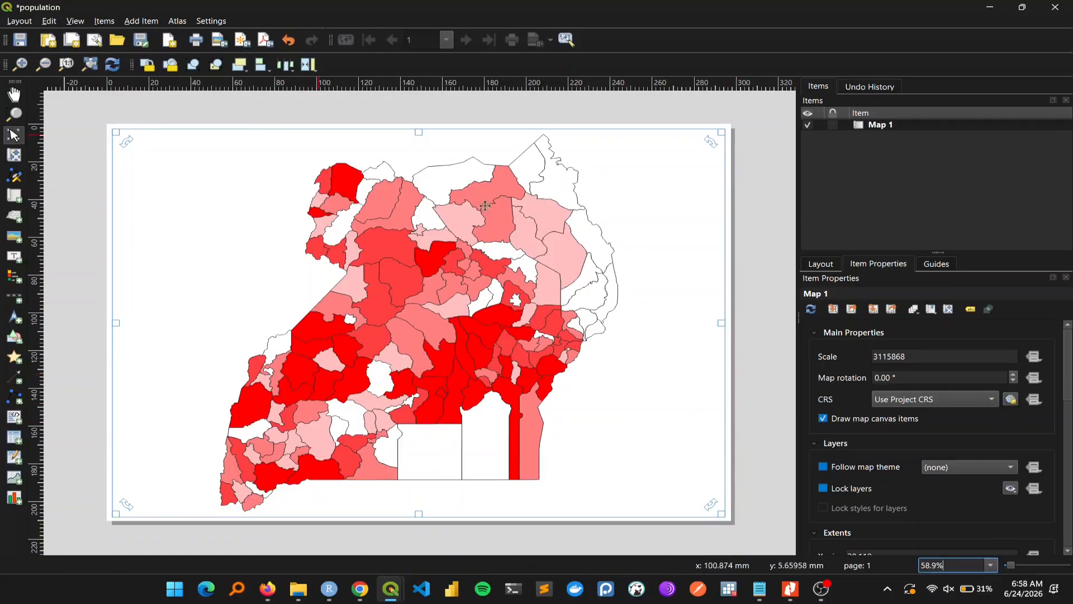
- Add a legend for Map 1 and position it in the blank lower-right area of the page beside the map
left_click(763, 157)
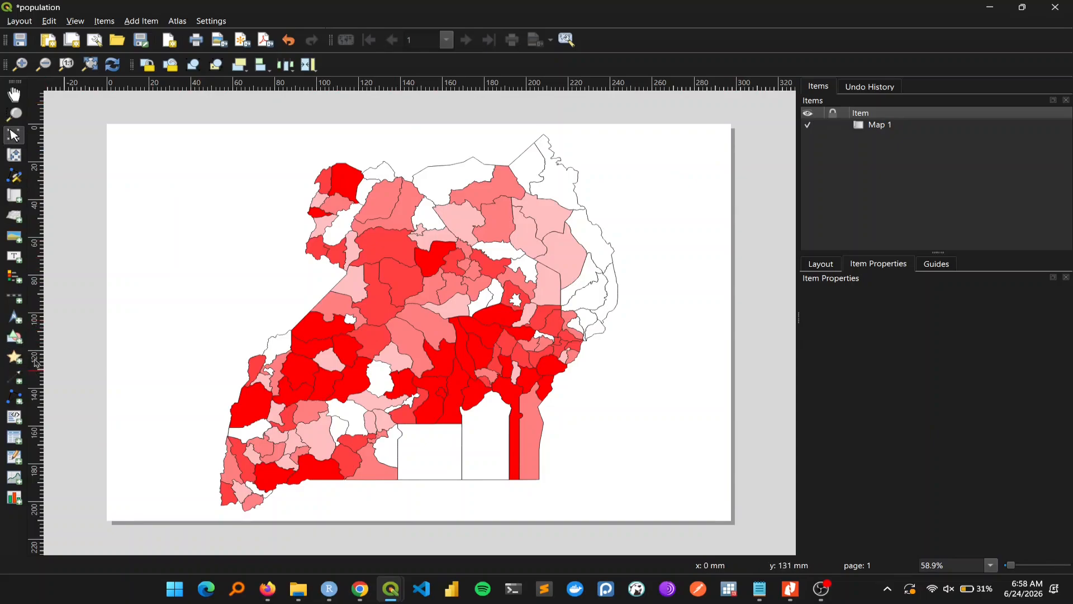
left_click(14, 276)
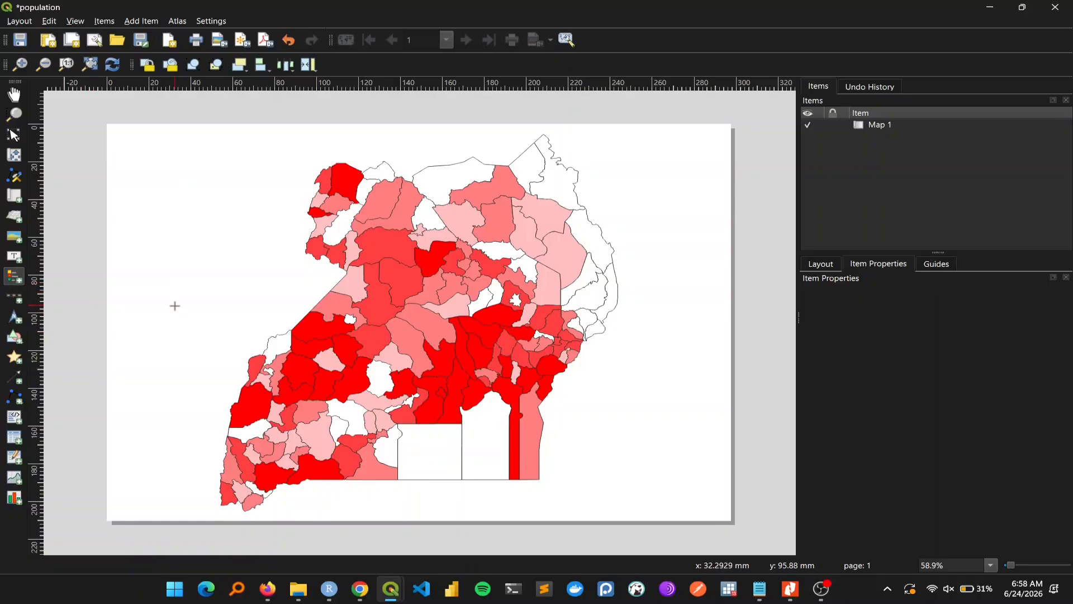
left_click(137, 22)
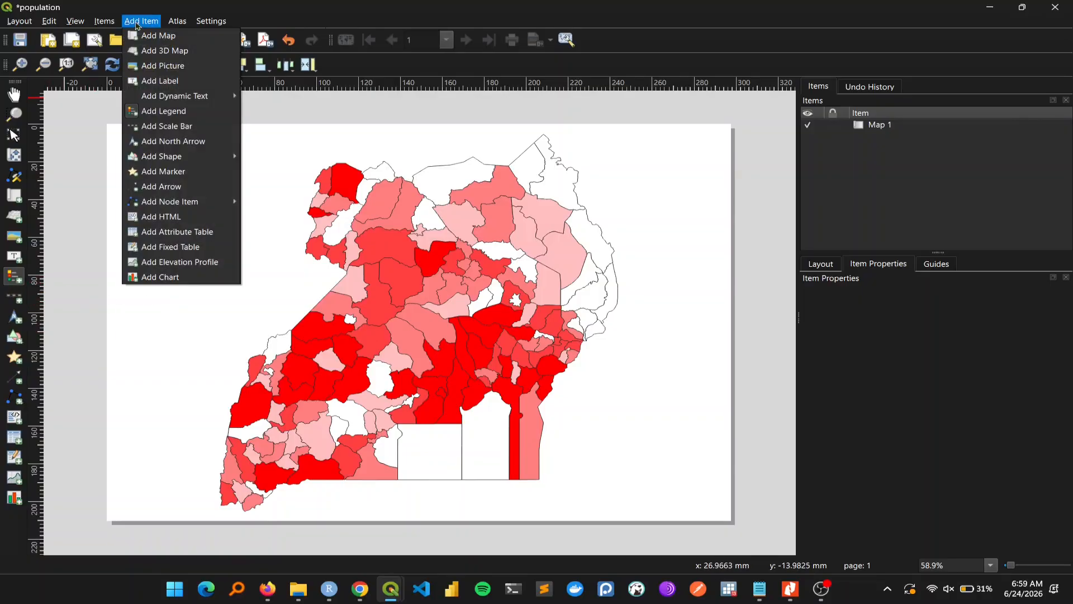
left_click(166, 111)
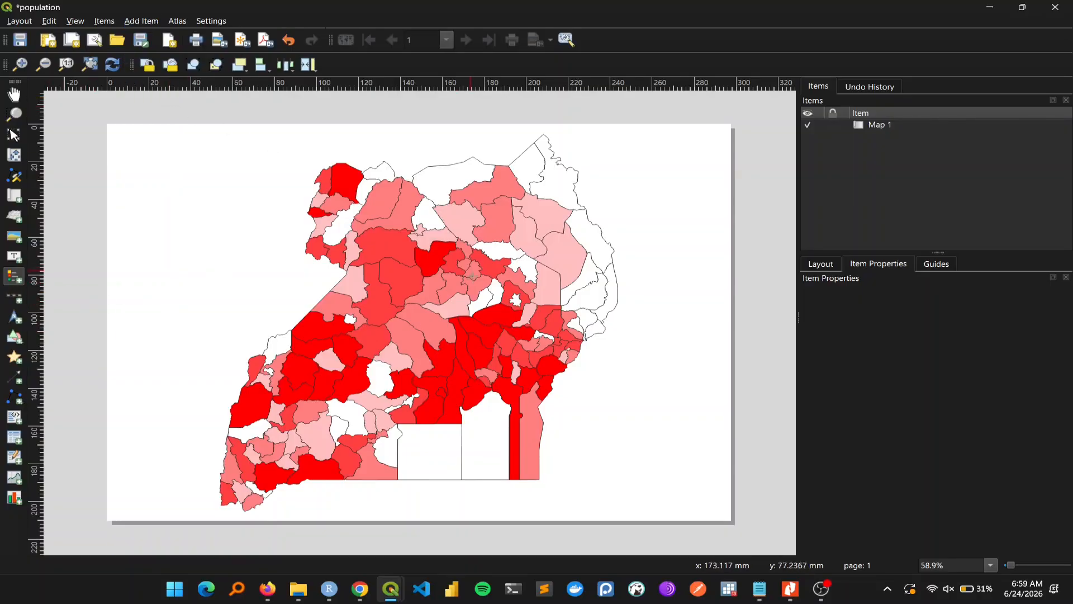
left_click_drag(673, 396, 717, 492)
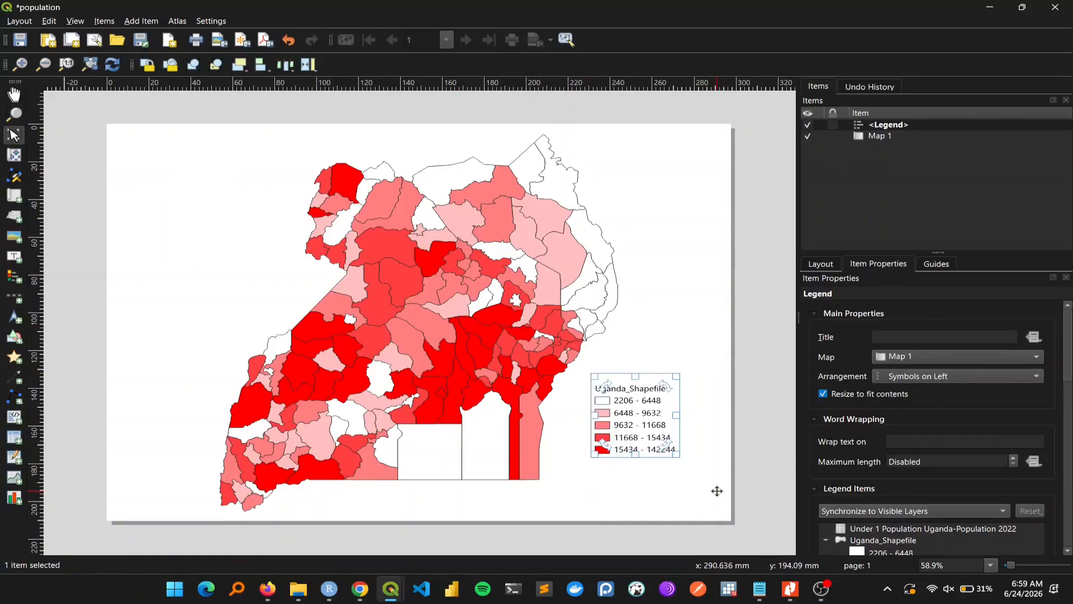
left_click(675, 499)
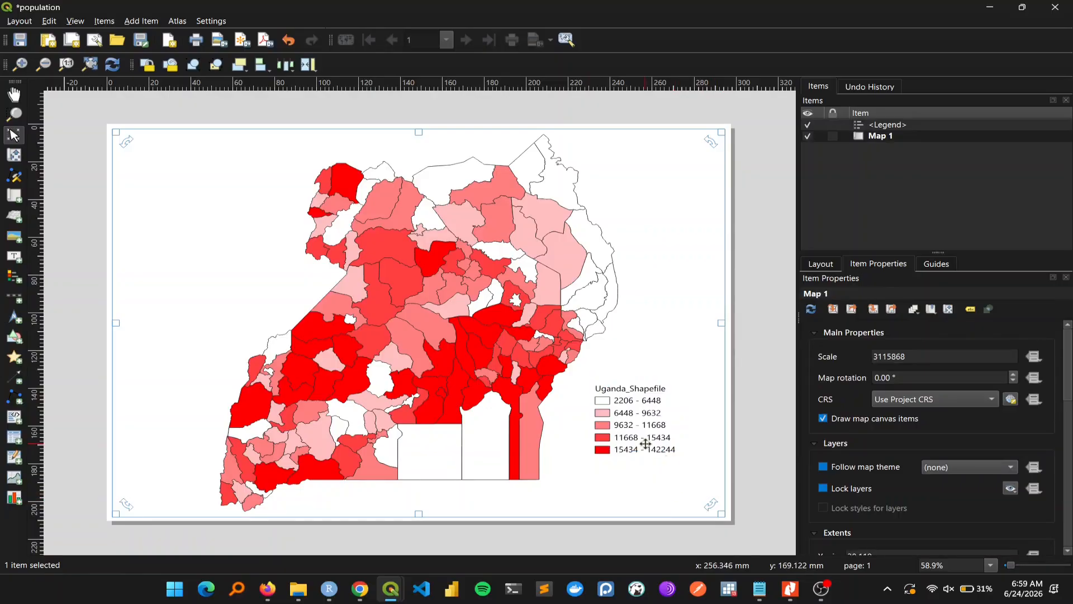
left_click_drag(649, 439, 656, 456)
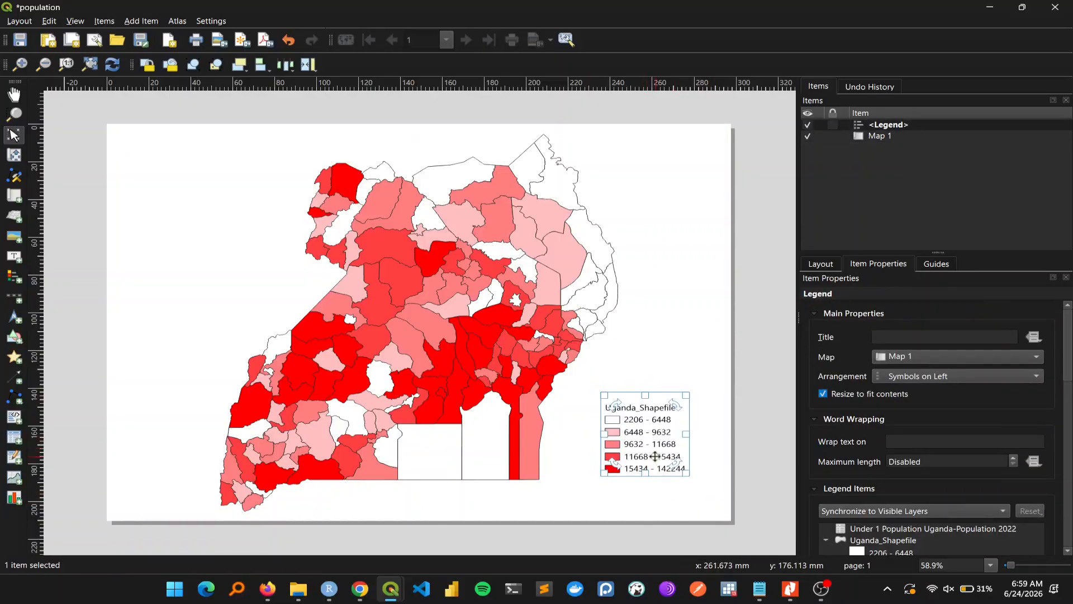
left_click(659, 337)
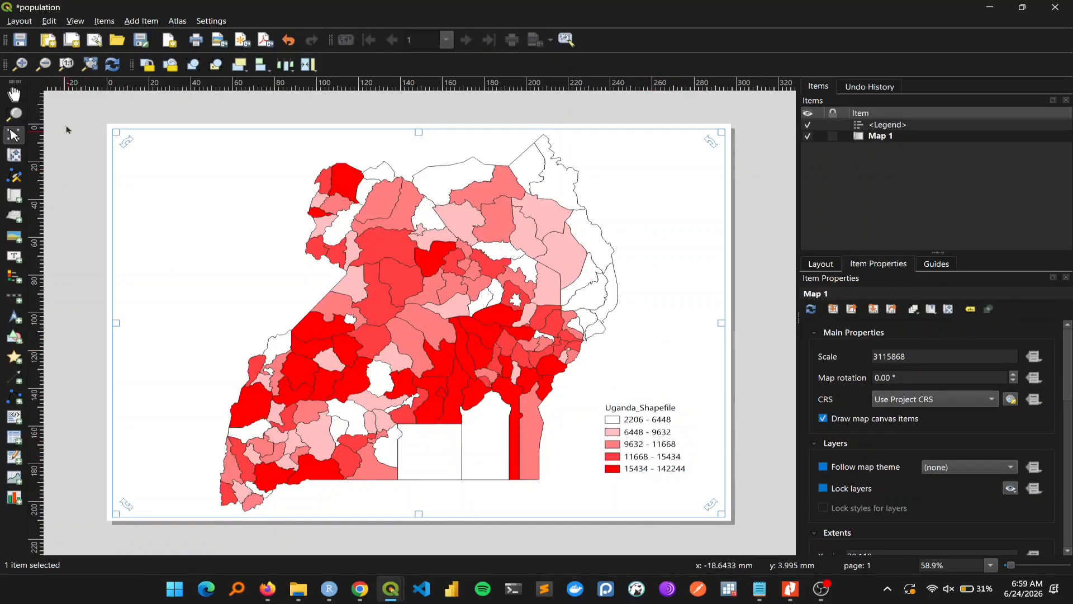
- Add a north arrow in the blank upper-left area of the page, in a frame about 21 by 15 mm
left_click(133, 22)
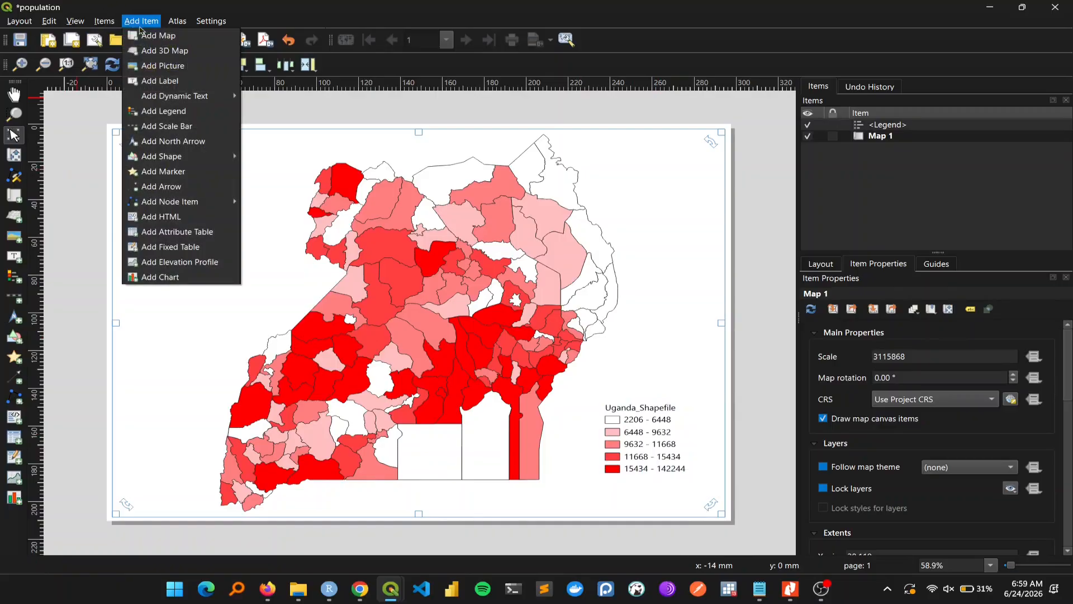
left_click(179, 141)
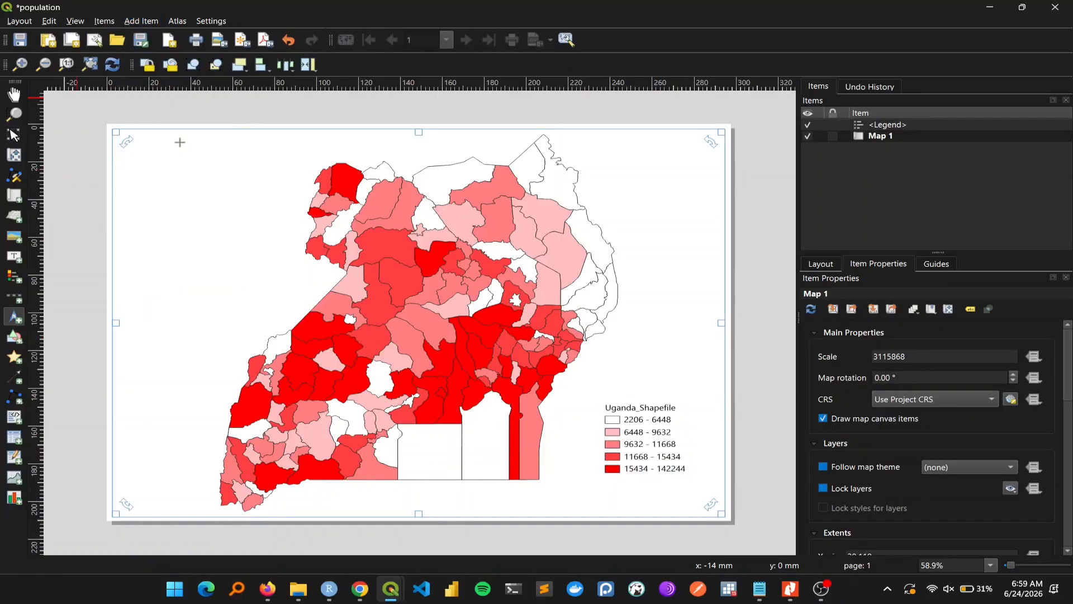
left_click_drag(146, 168, 190, 199)
left_click(227, 190)
left_click(178, 204)
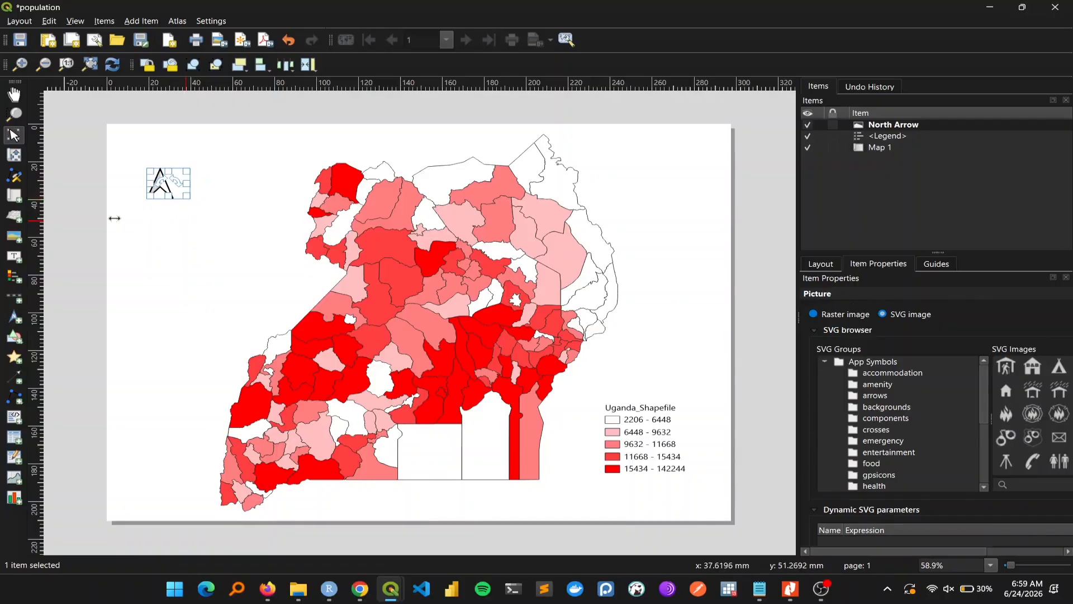
left_click(114, 218)
- Add a kilometre scale bar for Map 1 and move it to the lower middle of the page, just below the map
left_click(14, 297)
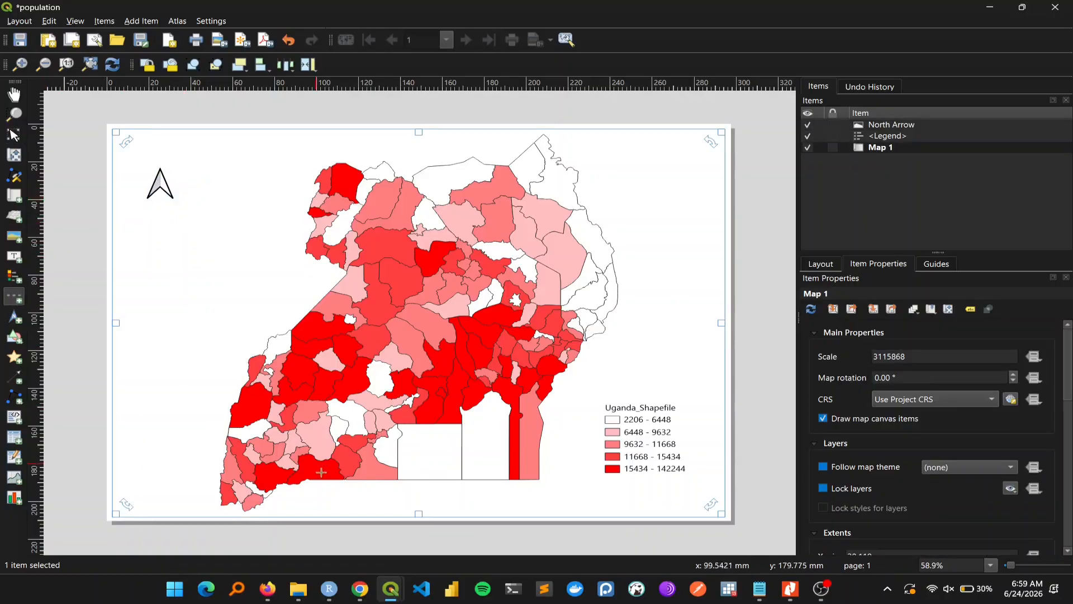
left_click_drag(348, 493, 508, 506)
mouse_move(432, 493)
left_mouse_down()
mouse_move(446, 484)
mouse_move(475, 494)
mouse_move(450, 500)
left_mouse_up()
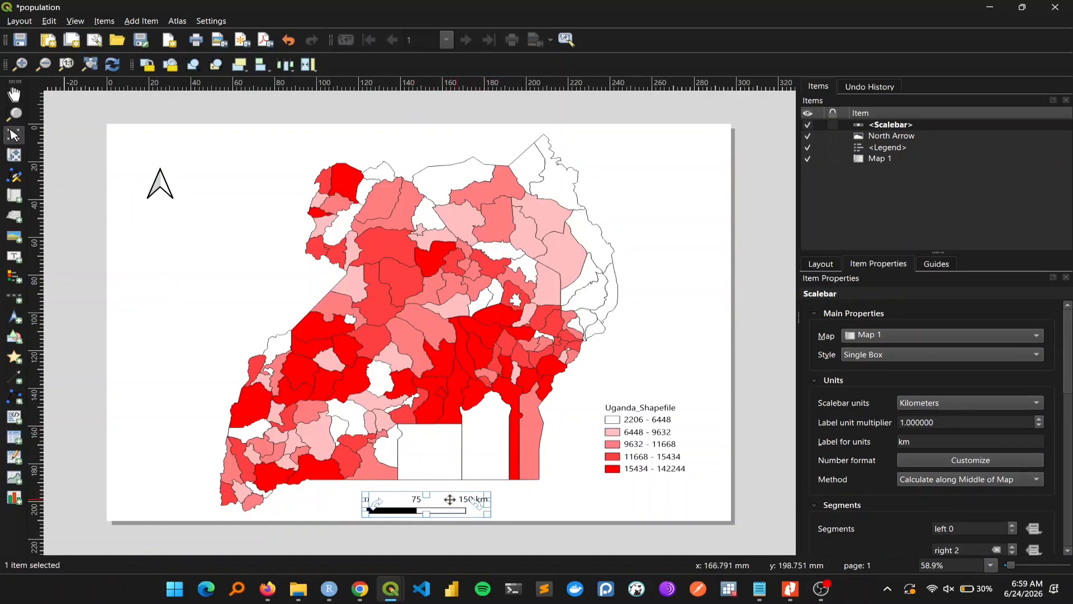
left_click(589, 493)
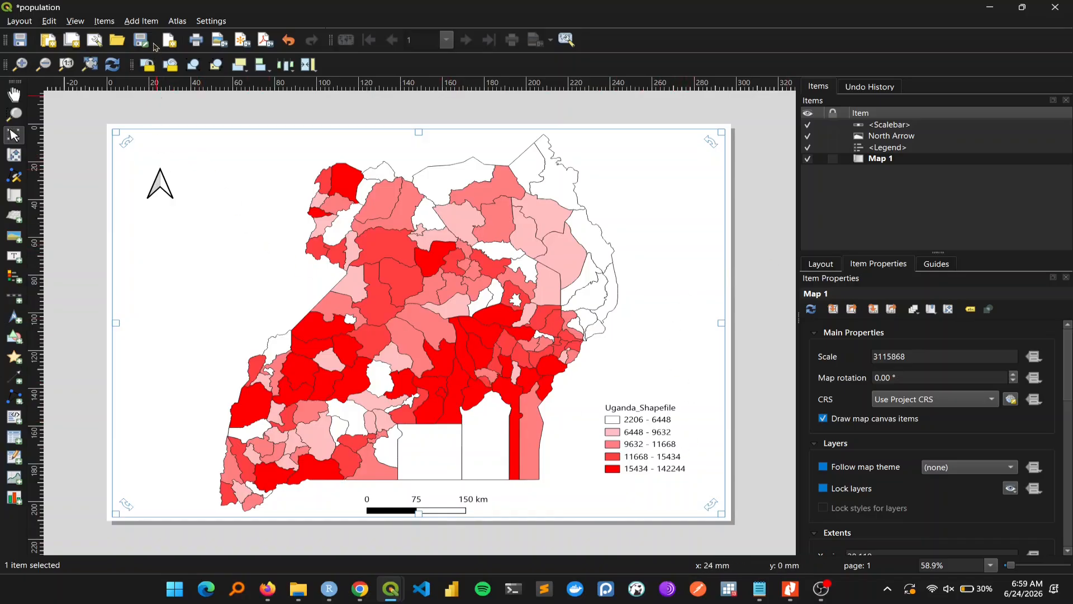
left_click(142, 22)
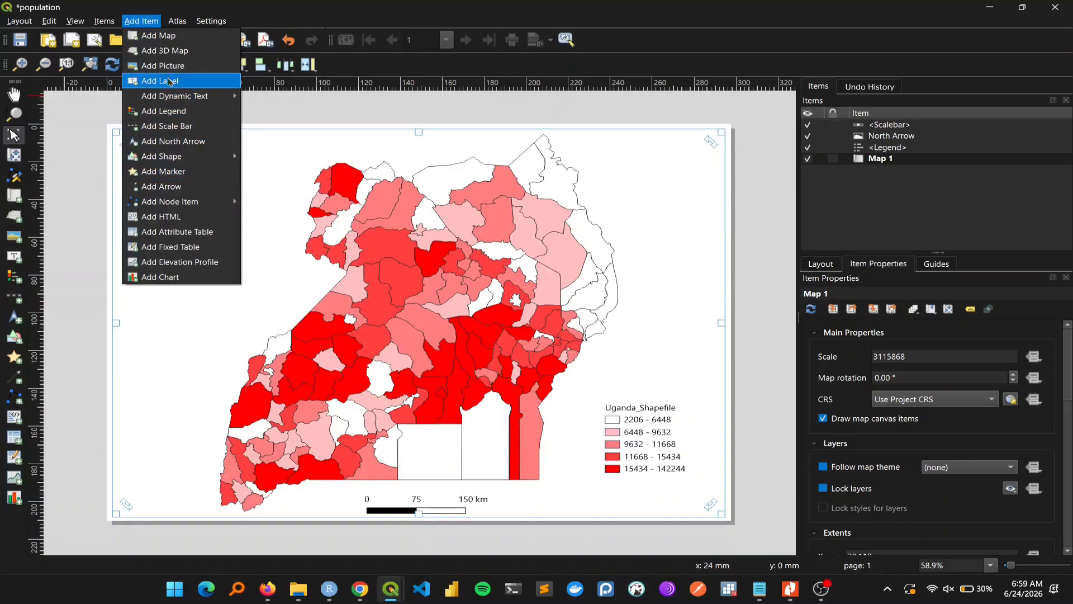
left_click(762, 277)
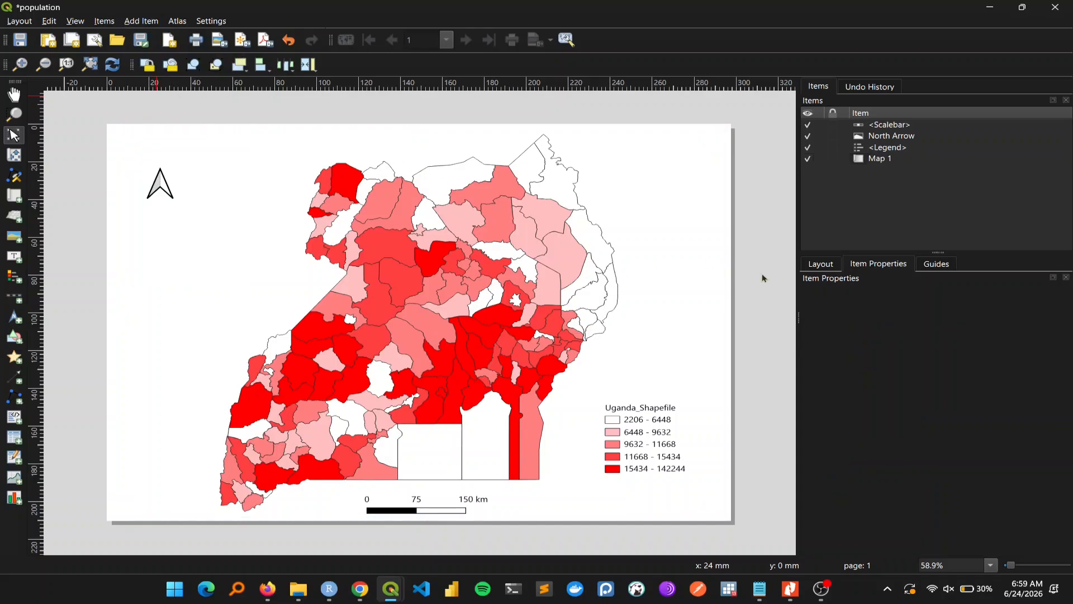
- Extend the legend frame up and to the left, then remove the Under 1 Population Uganda-Population 2022 entry using Manual legend items
left_click(648, 432)
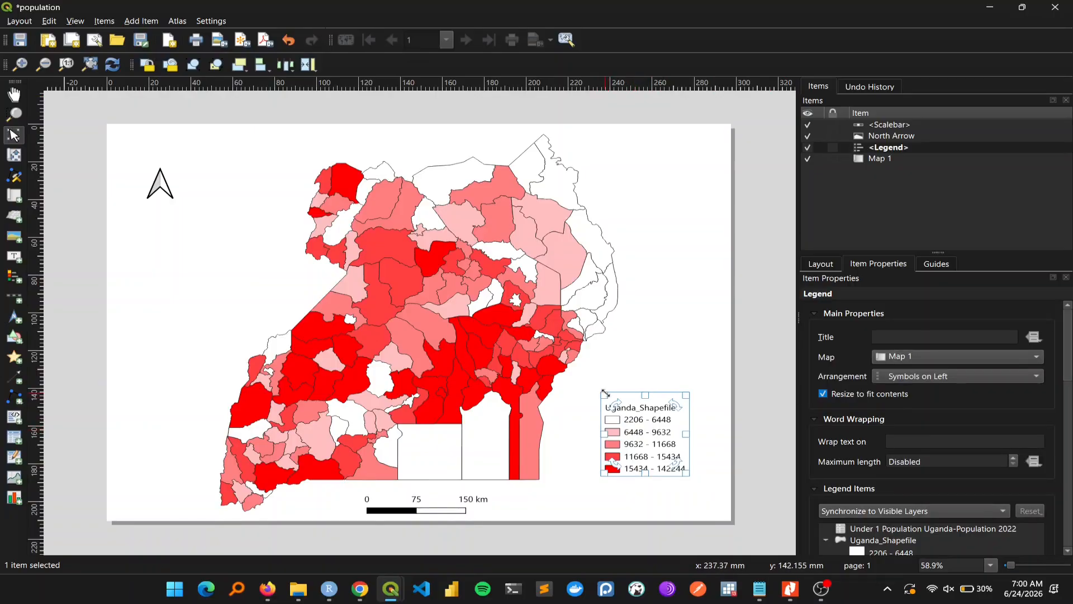
left_click_drag(604, 395, 591, 385)
scroll(912, 508, "down", 3)
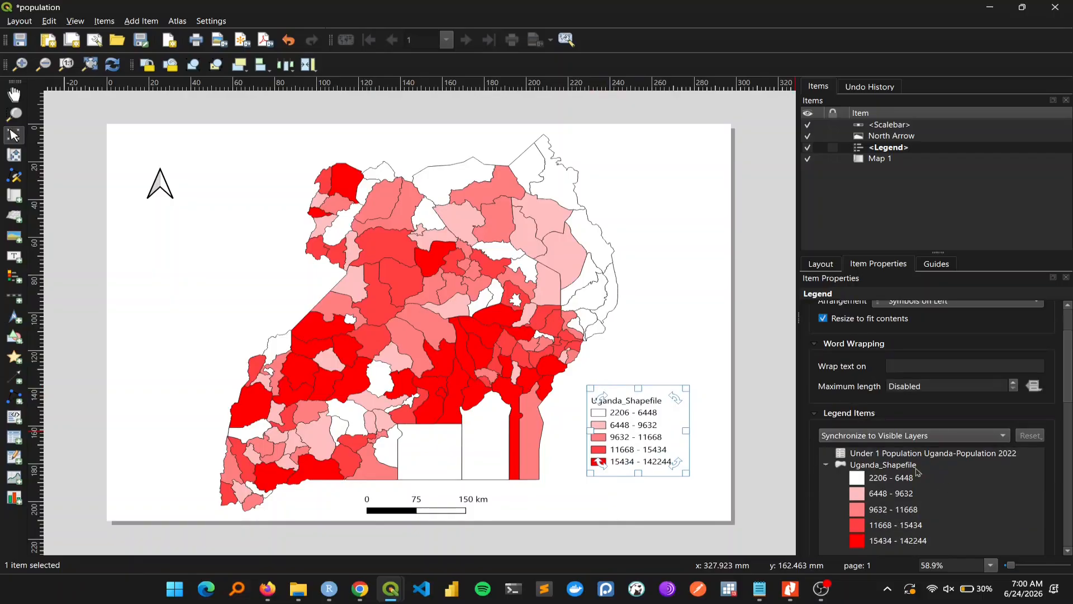
scroll(949, 475, "down", 1)
left_click(887, 429)
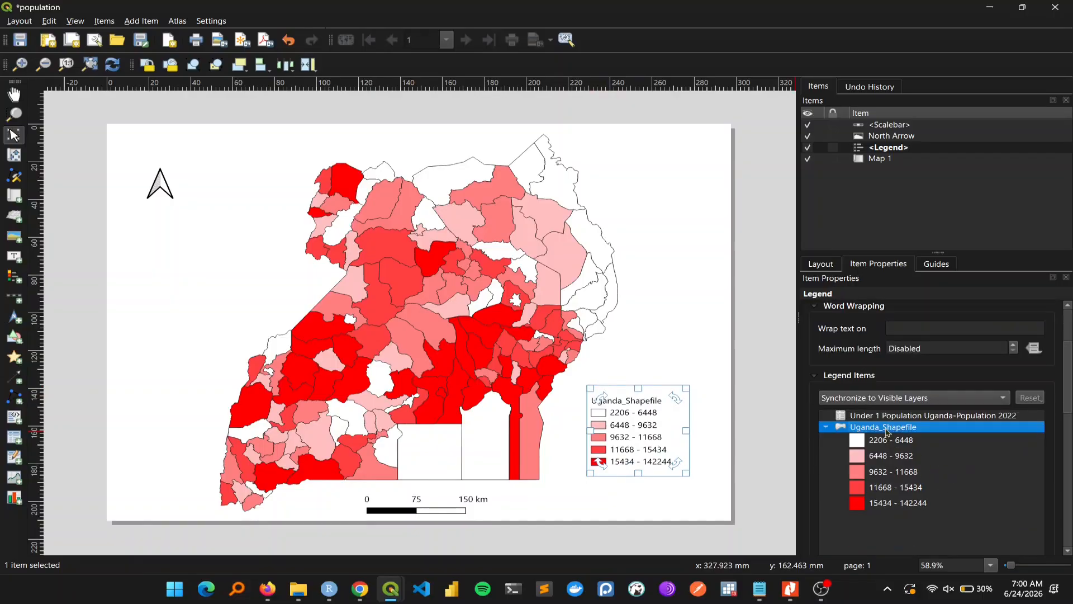
scroll(944, 443, "up", 1)
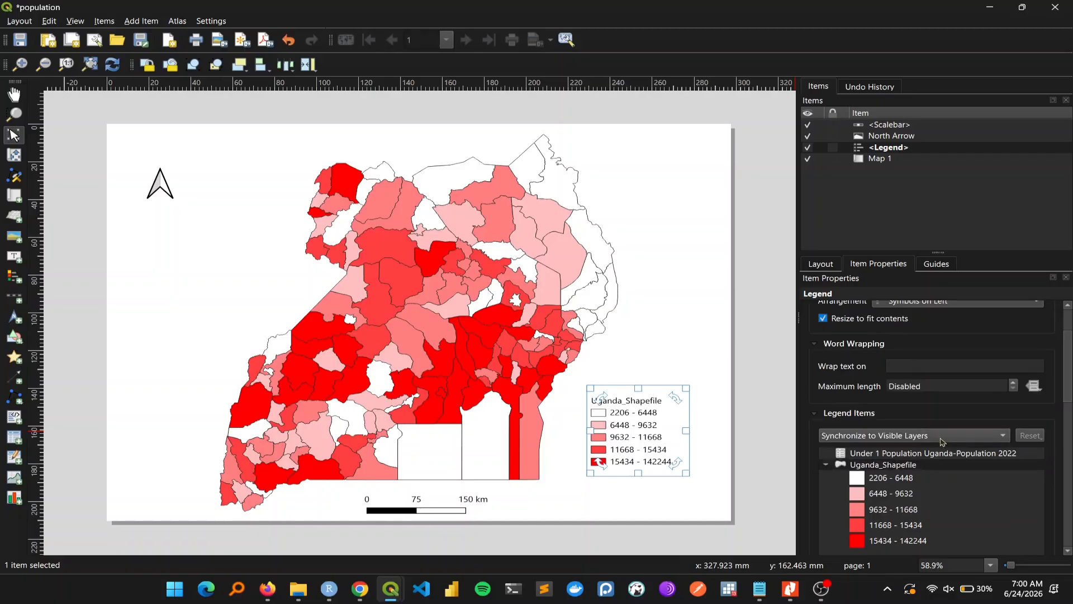
scroll(943, 441, "down", 5)
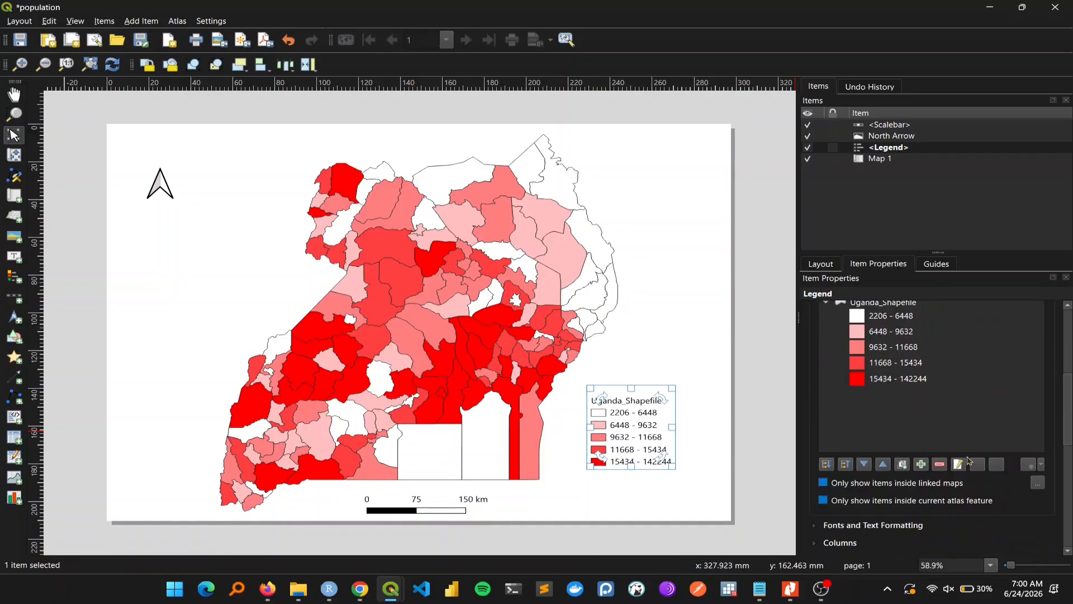
scroll(969, 459, "up", 5)
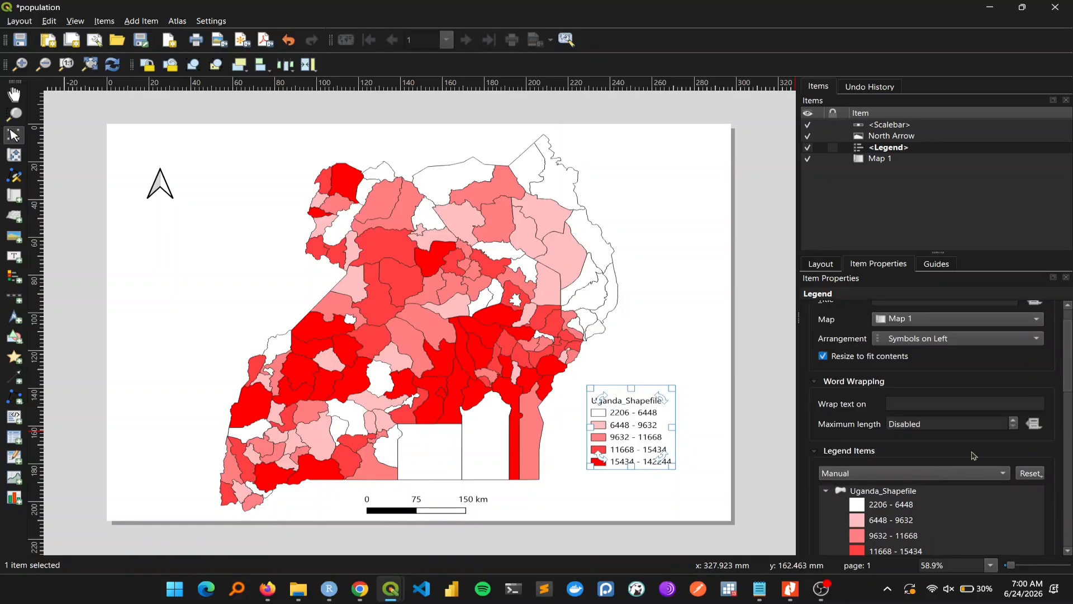
scroll(950, 424, "up", 1)
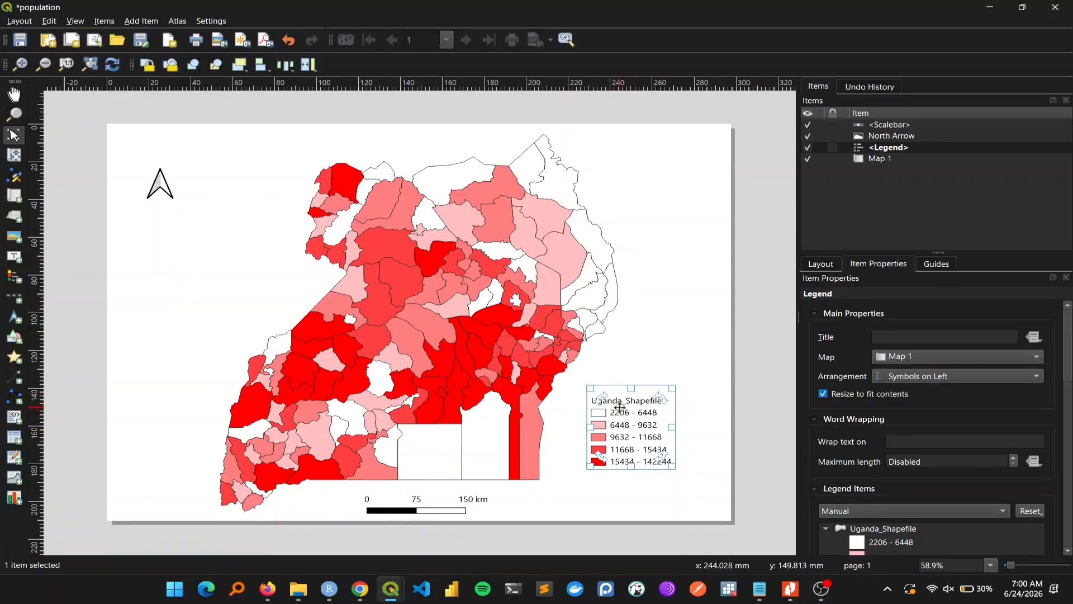
- Rename the Uganda_Shapefile heading in the legend to US Population
scroll(982, 487, "down", 3)
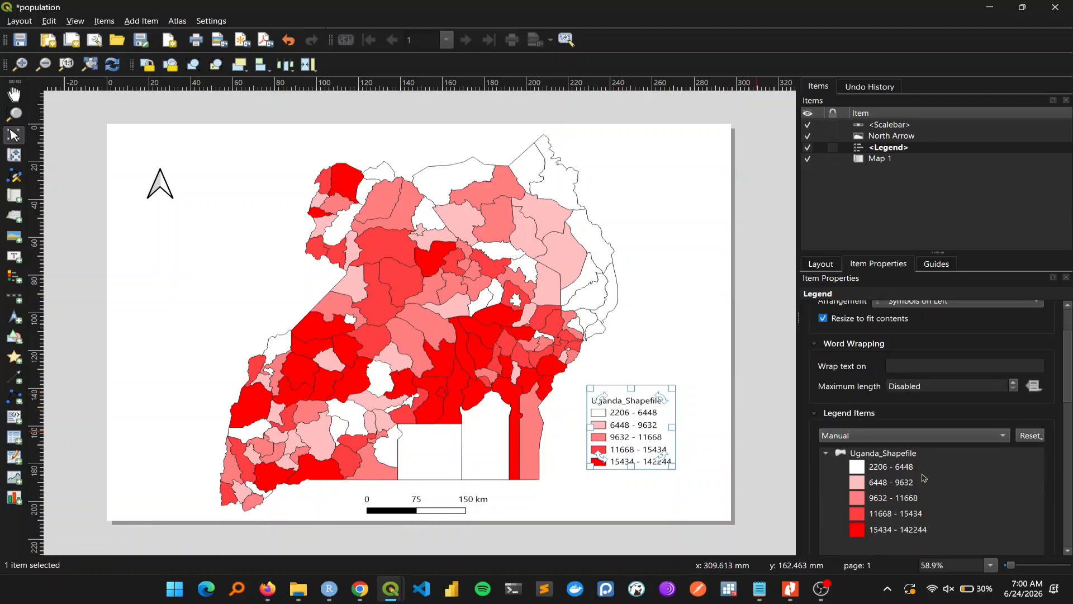
scroll(907, 460, "down", 1)
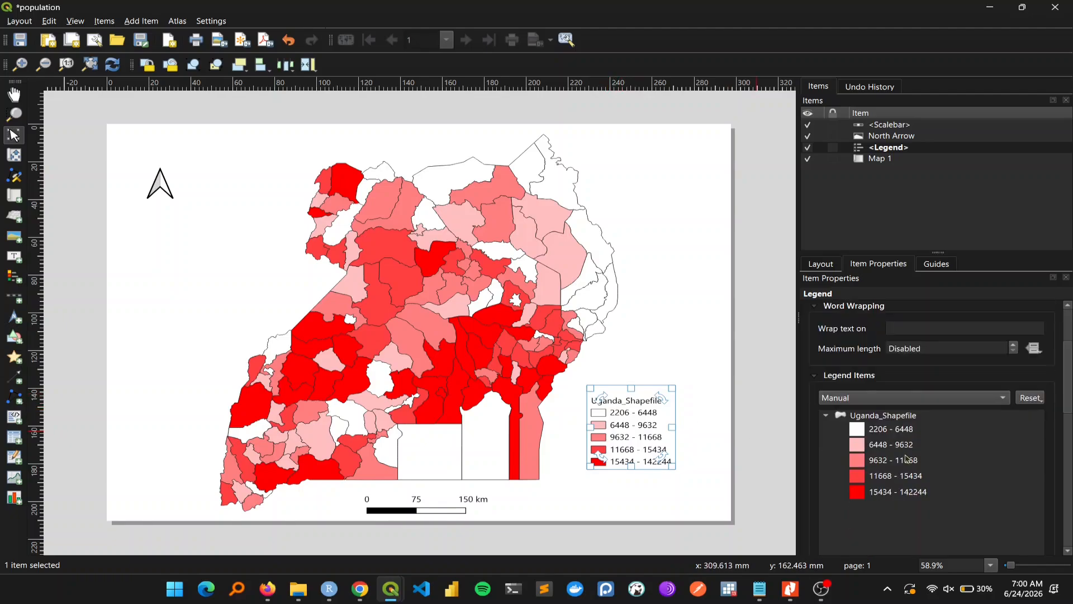
scroll(907, 459, "down", 3)
scroll(907, 458, "down", 4)
scroll(908, 456, "up", 7)
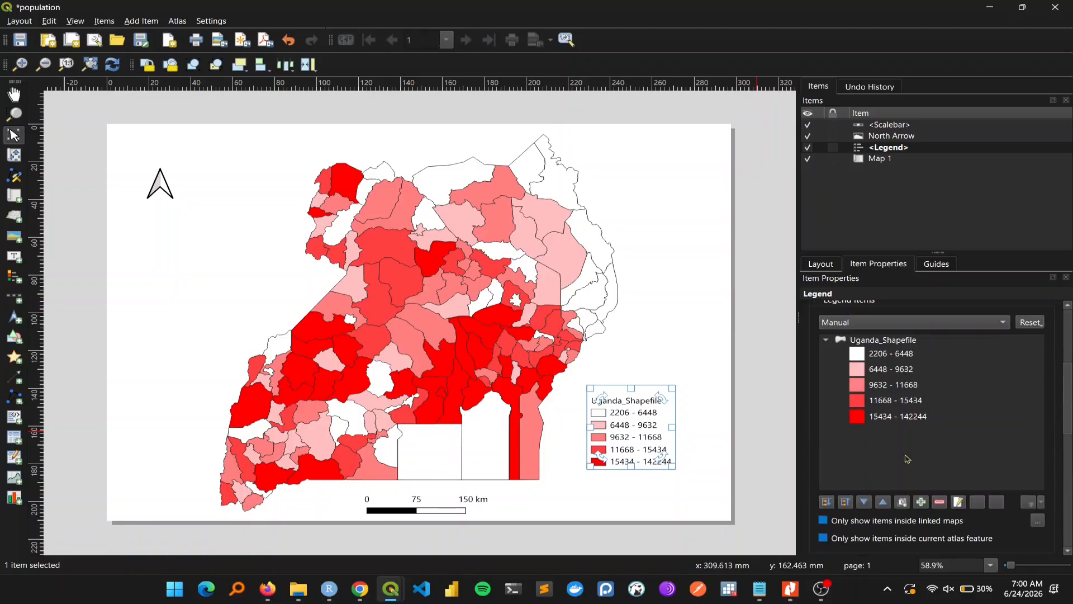
left_click(901, 417)
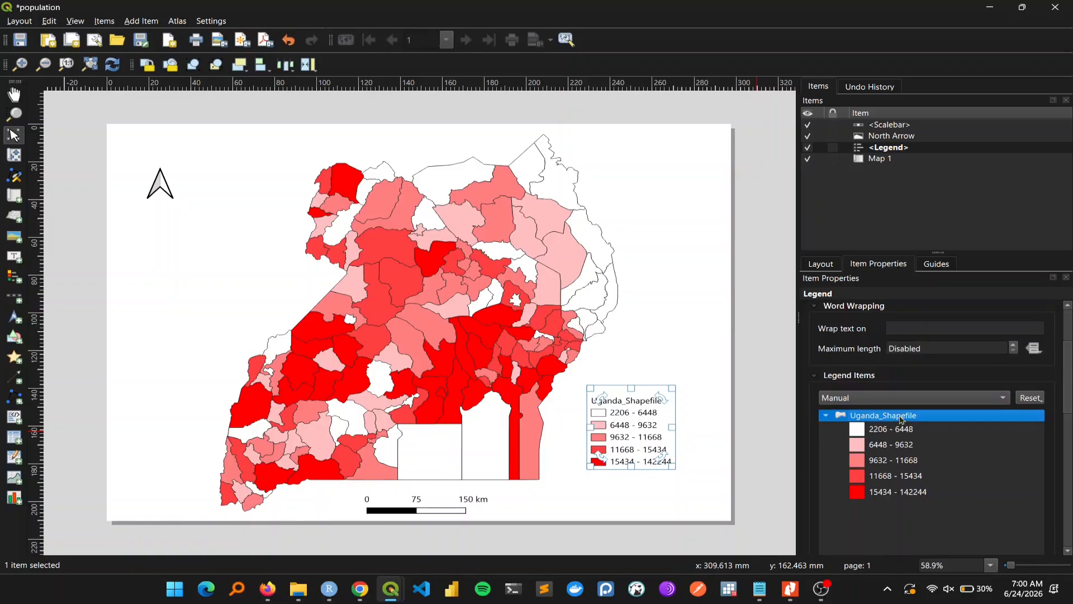
double_click(900, 416)
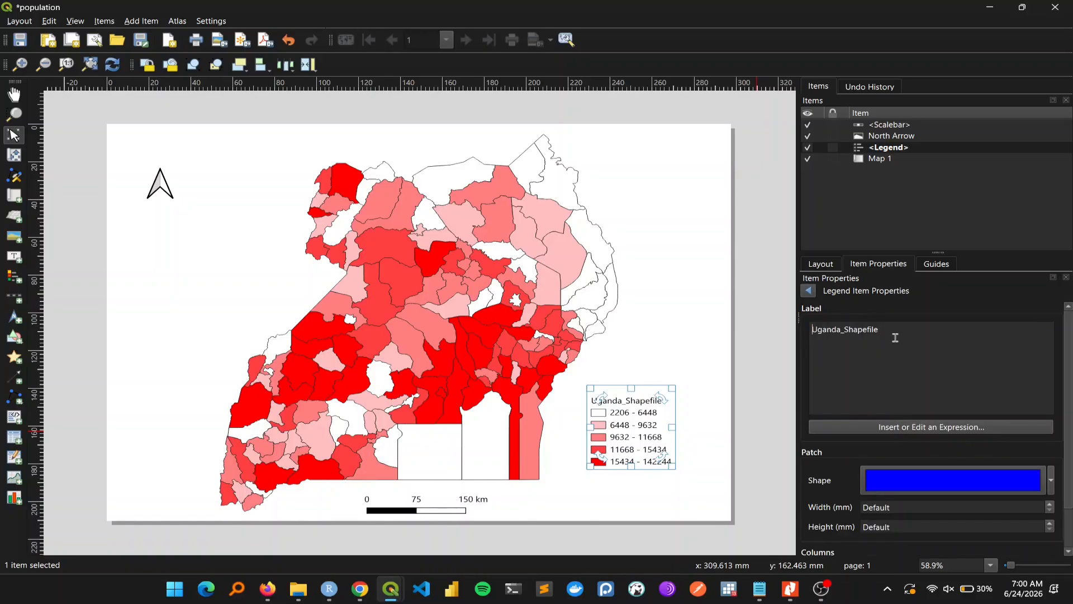
left_click_drag(902, 326, 814, 330)
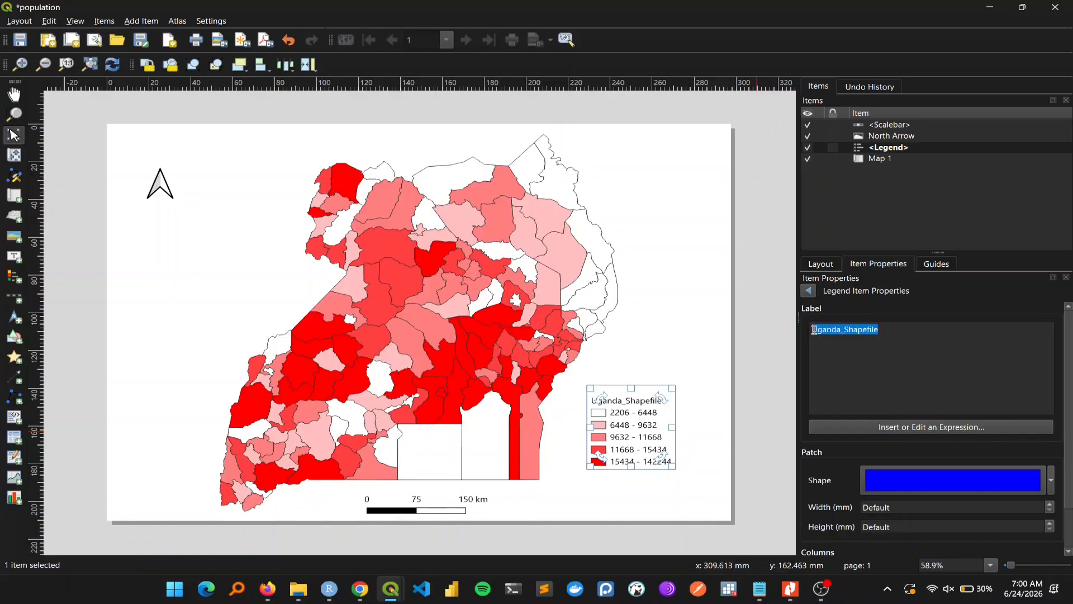
type("Dus")
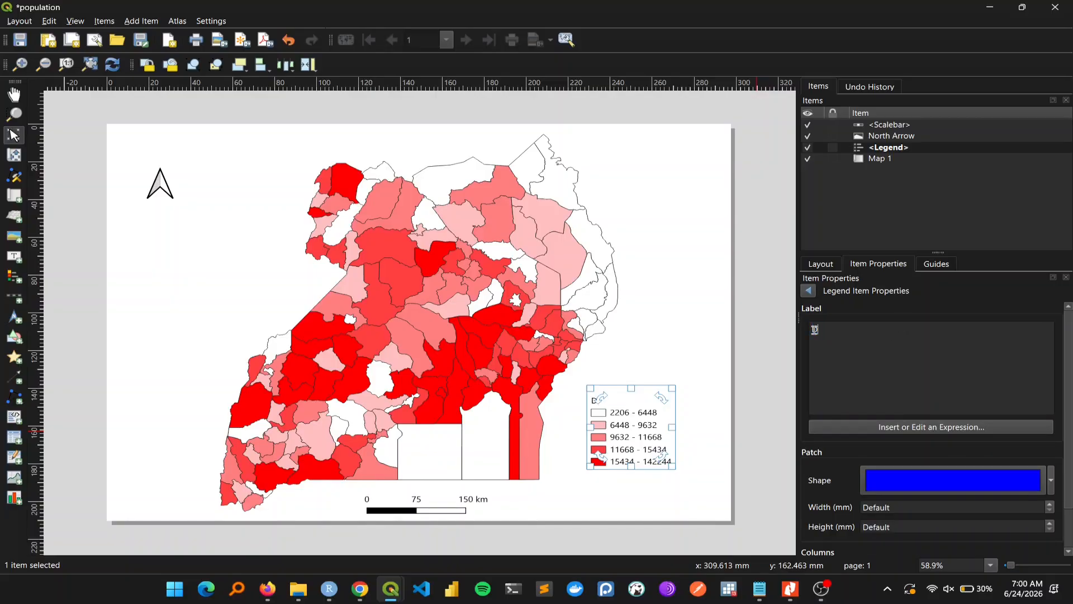
key("BackSpace")
type("U")
type("S Popi")
type("ulation")
left_click(809, 291)
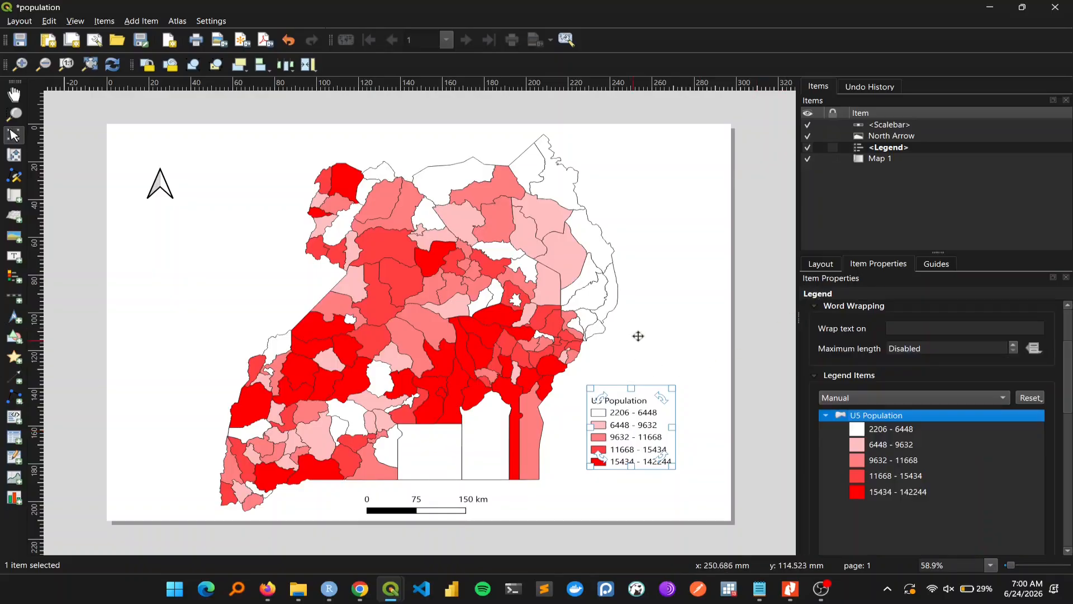
left_click(665, 317)
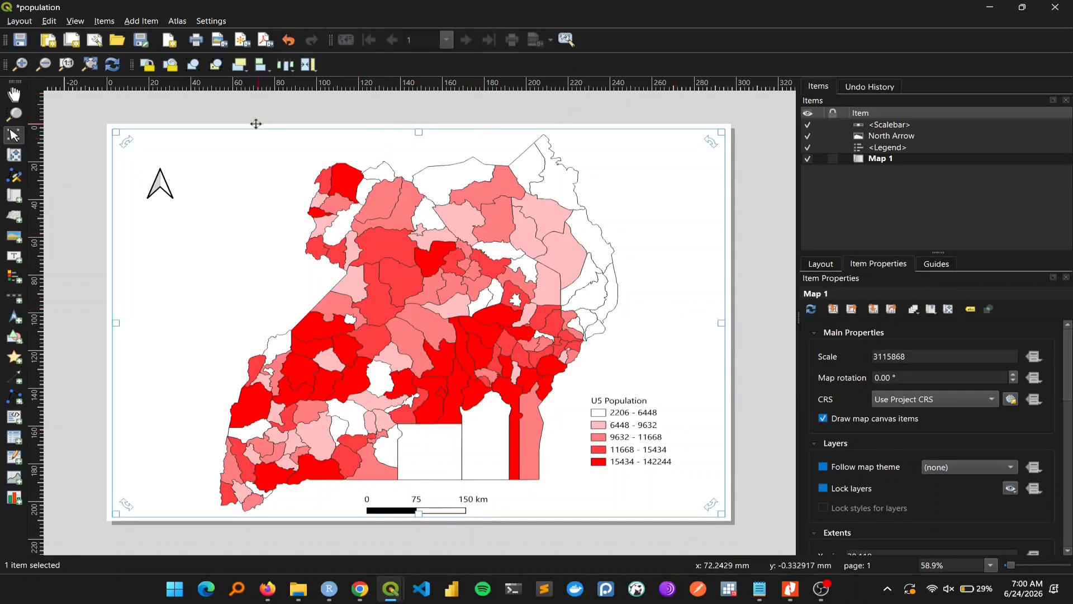
- Start exporting the layout as a PNG image named population in the Uganda Shapefile folder under QGIS 2023
left_click(225, 41)
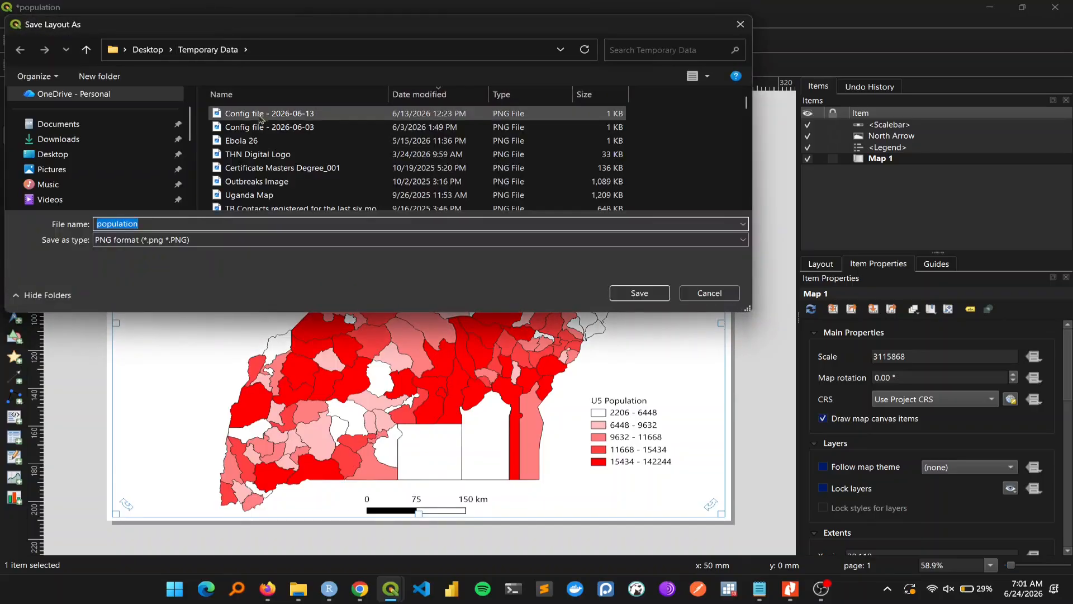
scroll(147, 152, "down", 2)
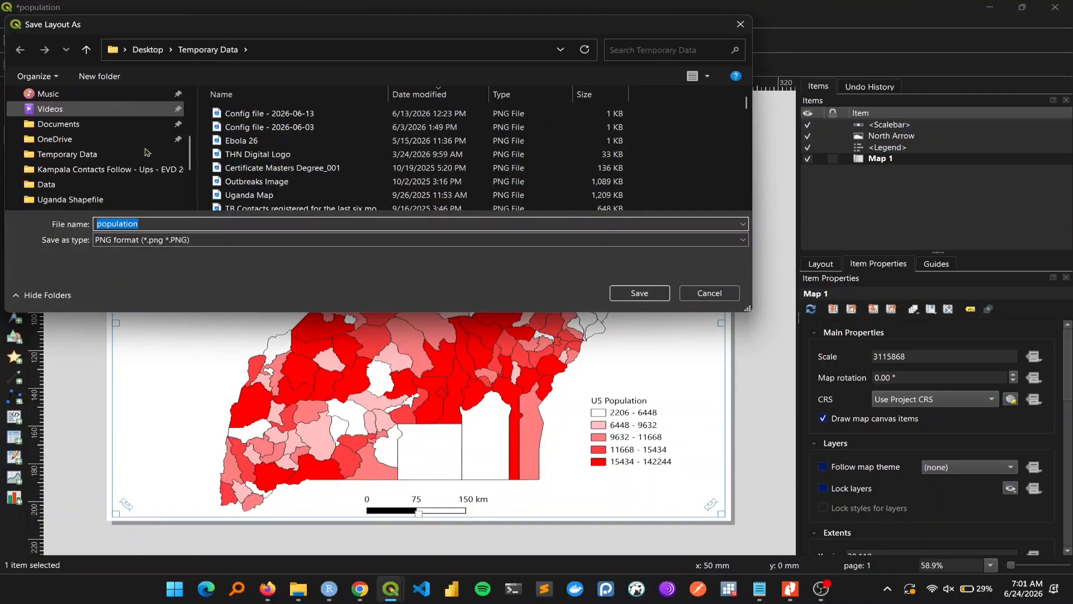
scroll(146, 152, "down", 1)
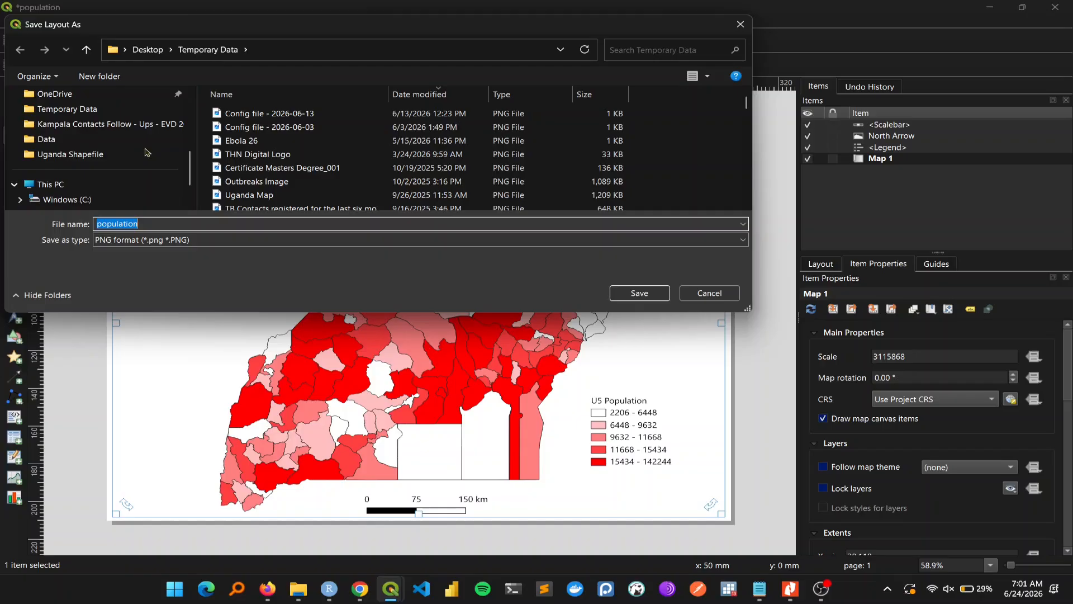
scroll(146, 152, "up", 1)
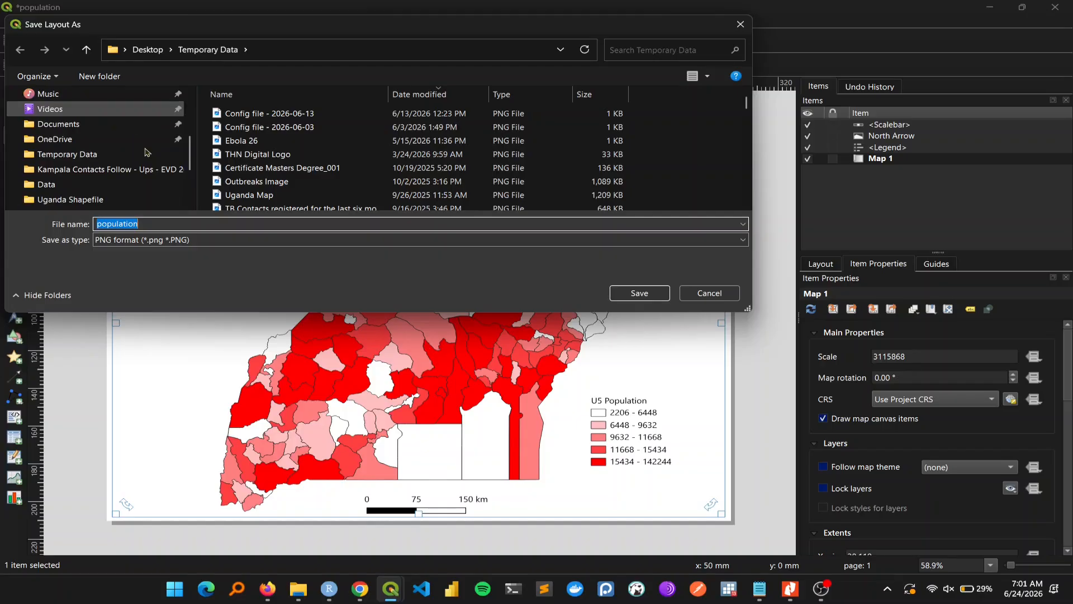
scroll(124, 143, "down", 1)
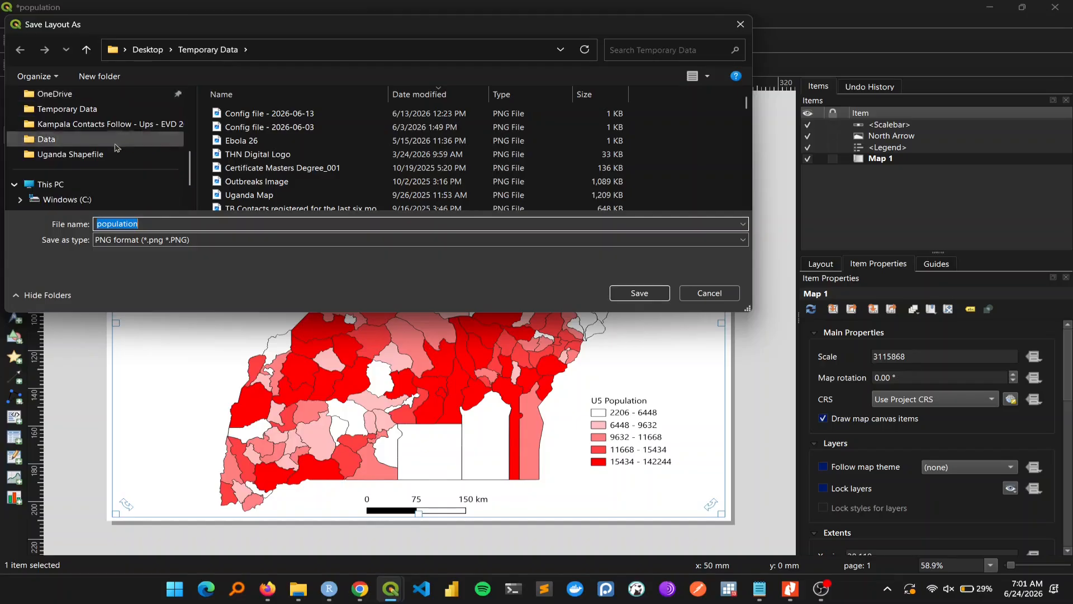
left_click(161, 157)
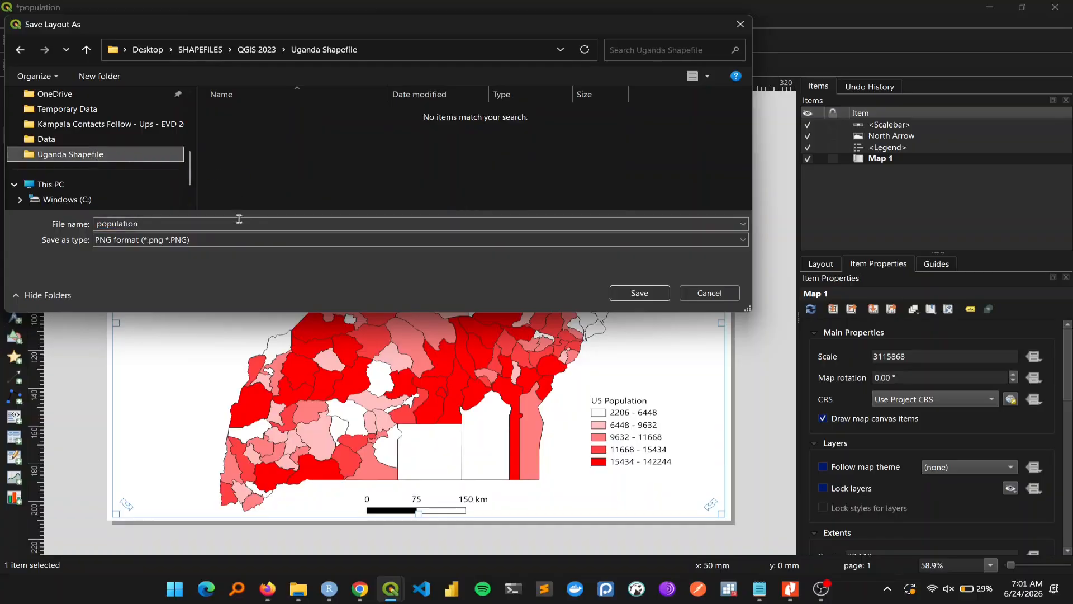
left_click(640, 295)
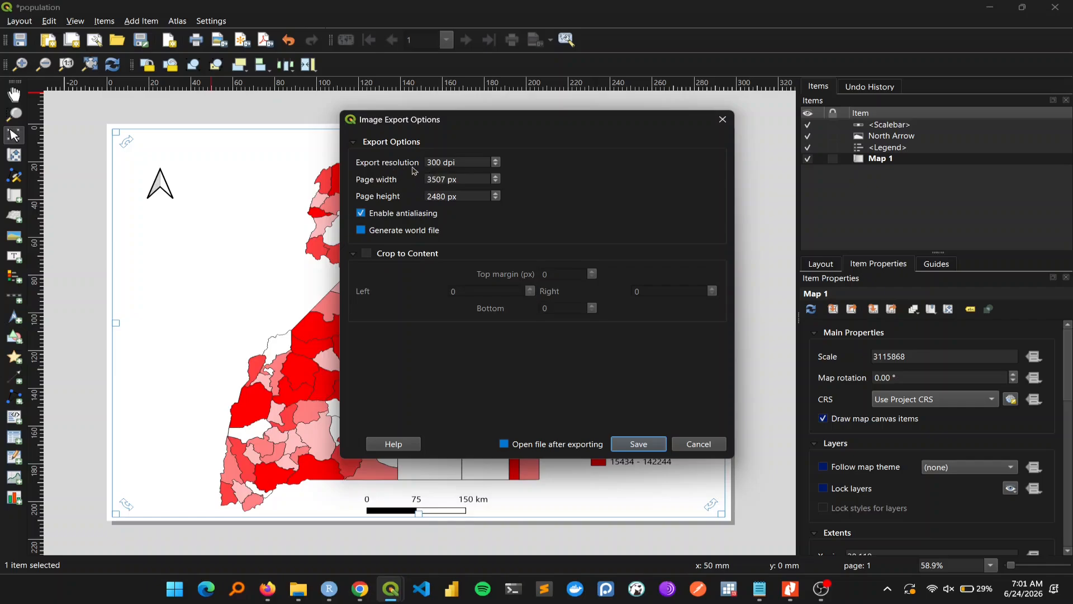
- Raise the export resolution by 4 dpi and export the image at 3554 x 2513 px
left_click(496, 160)
left_click(496, 159)
left_click(496, 160)
left_click(496, 160)
left_click(549, 171)
left_click(645, 447)
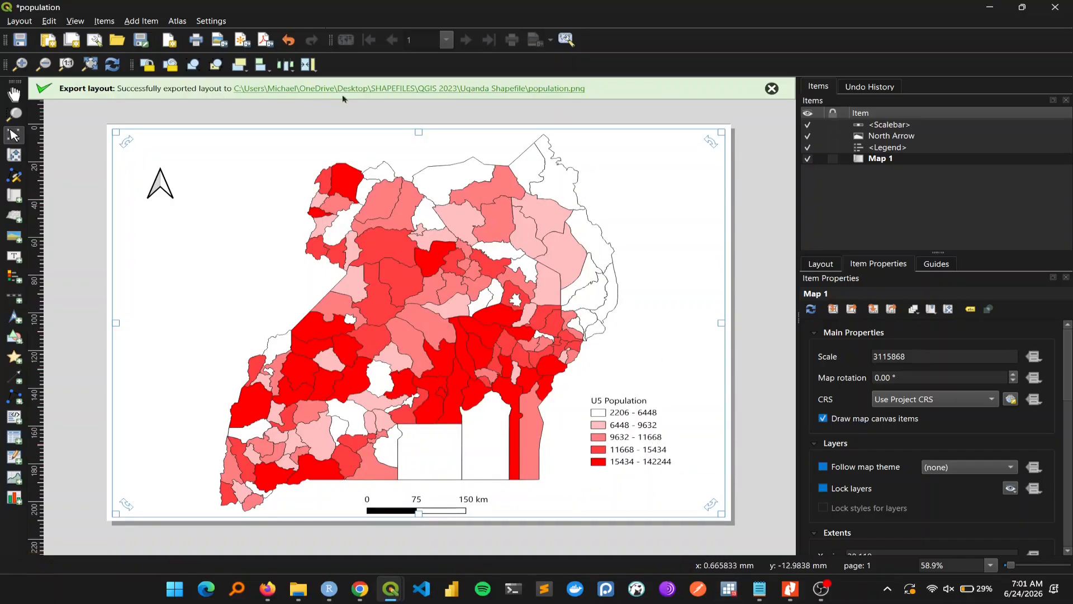
- Open the exported population PNG from its folder, inspect the map at full window size, and close the viewer
left_click(416, 89)
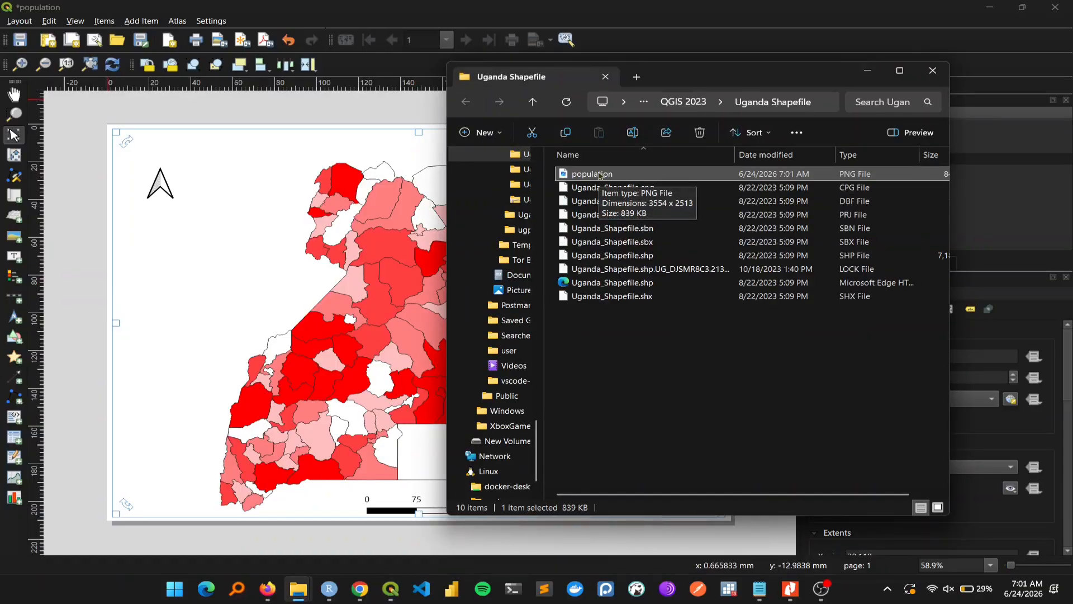
double_click(601, 175)
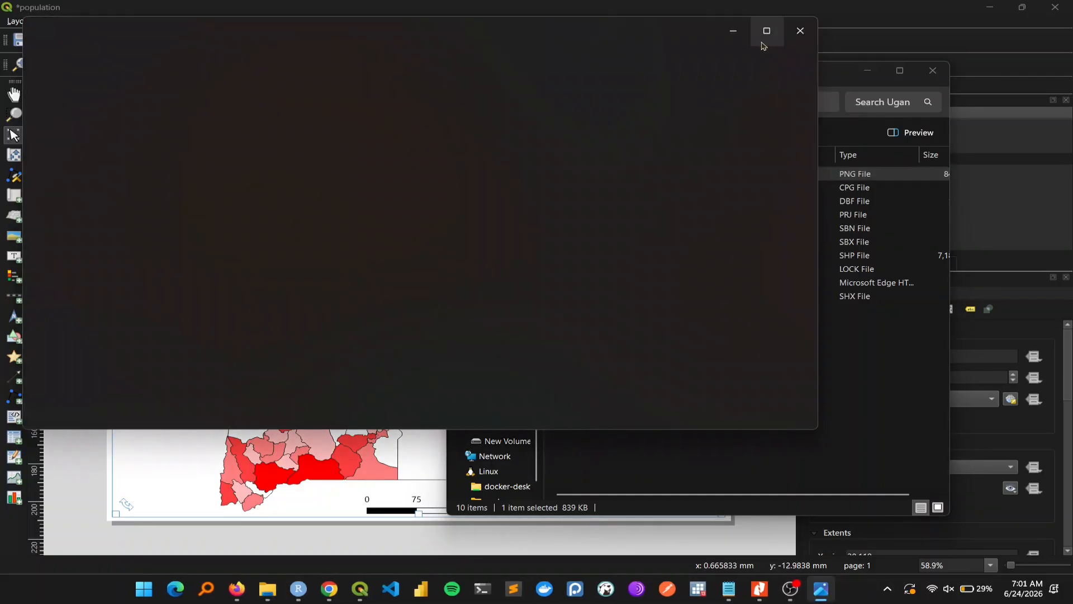
mouse_move(763, 46)
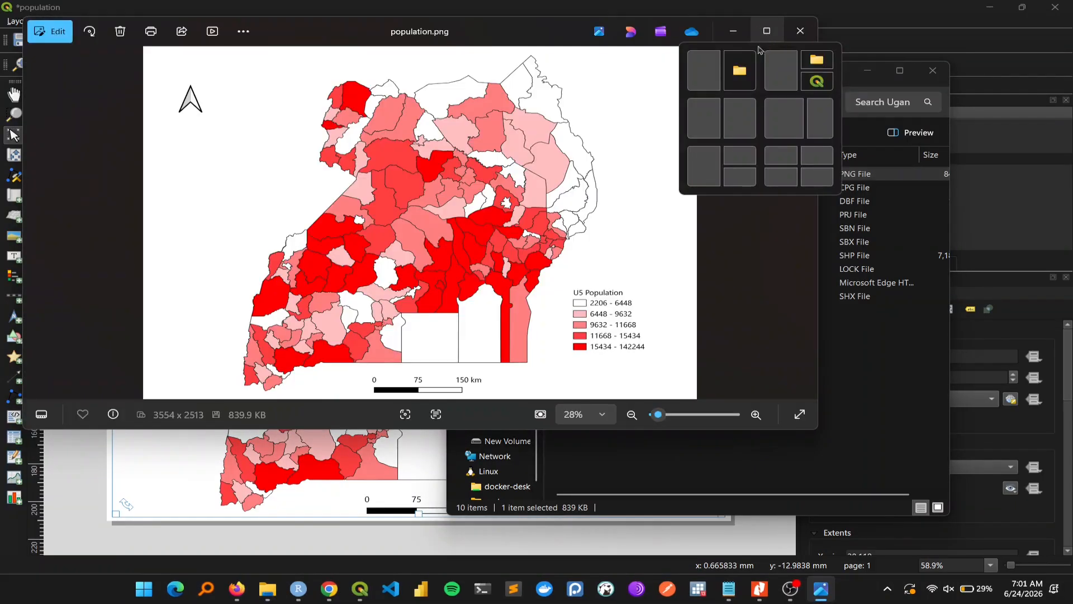
left_click(767, 30)
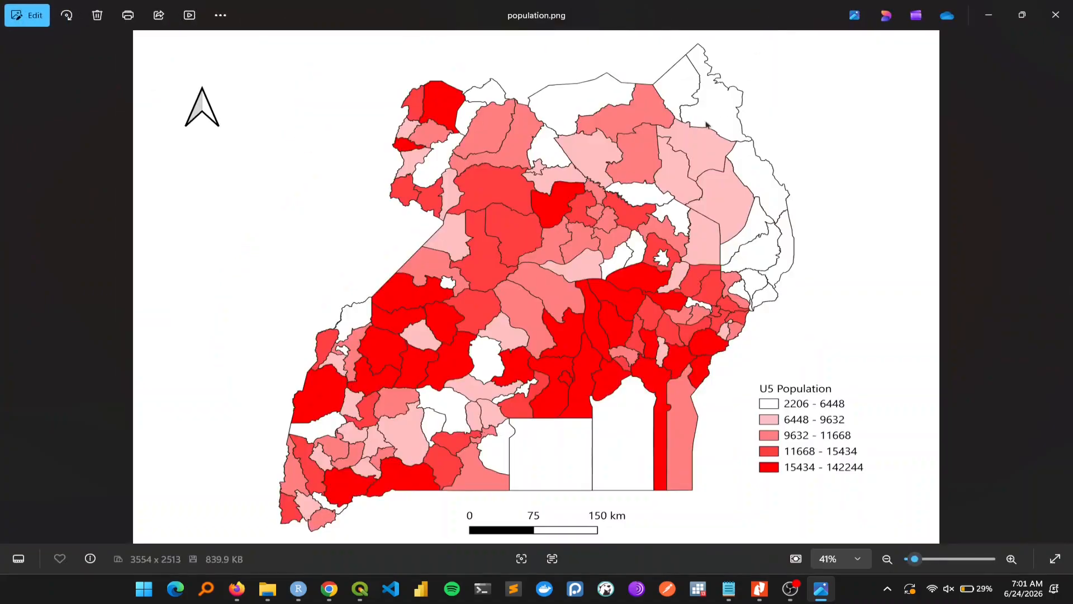
right_click(556, 246)
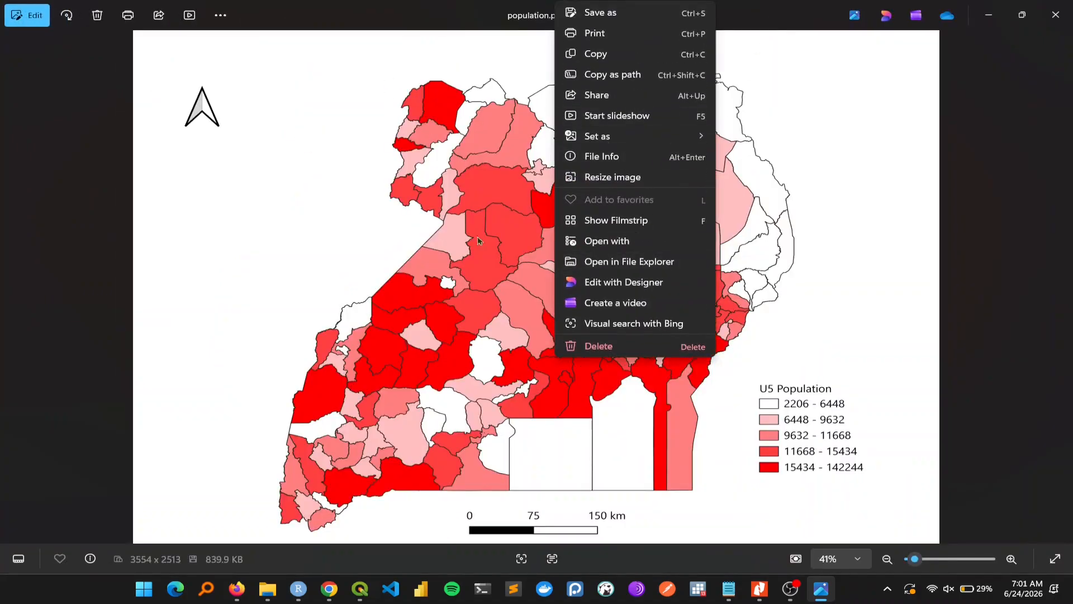
left_click(307, 253)
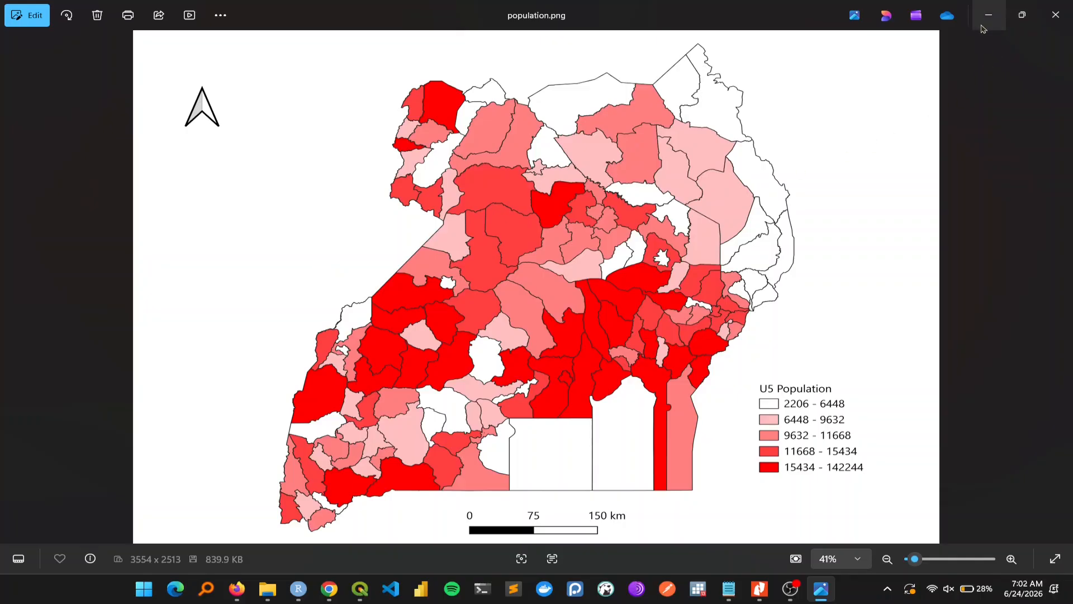
left_click(1055, 15)
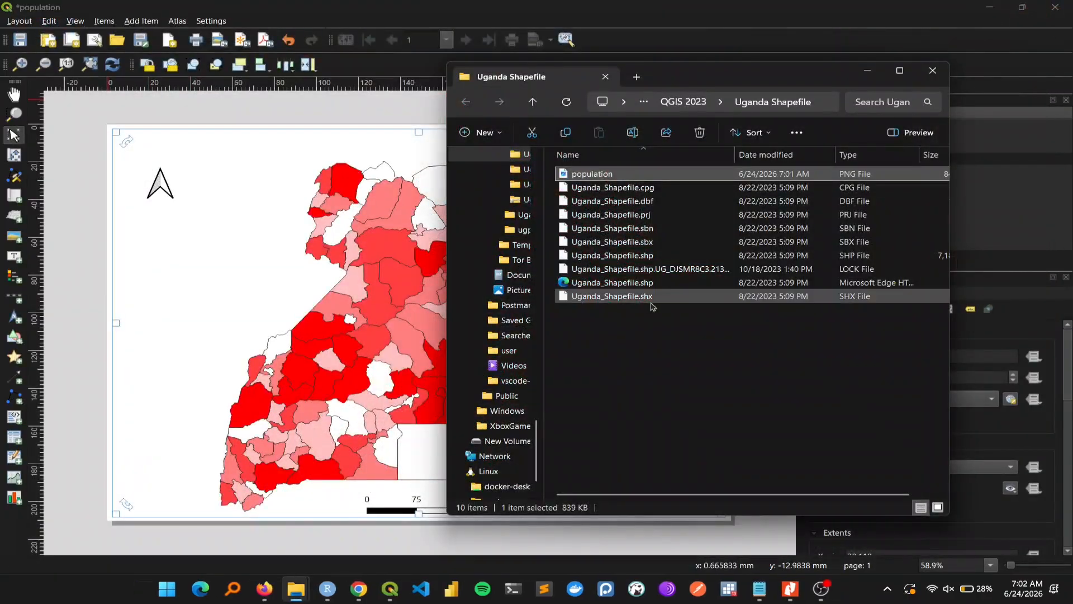
- Return to the layout and export it as a PDF named population in the Uganda Shapefile folder, keeping the default export options
left_click(319, 106)
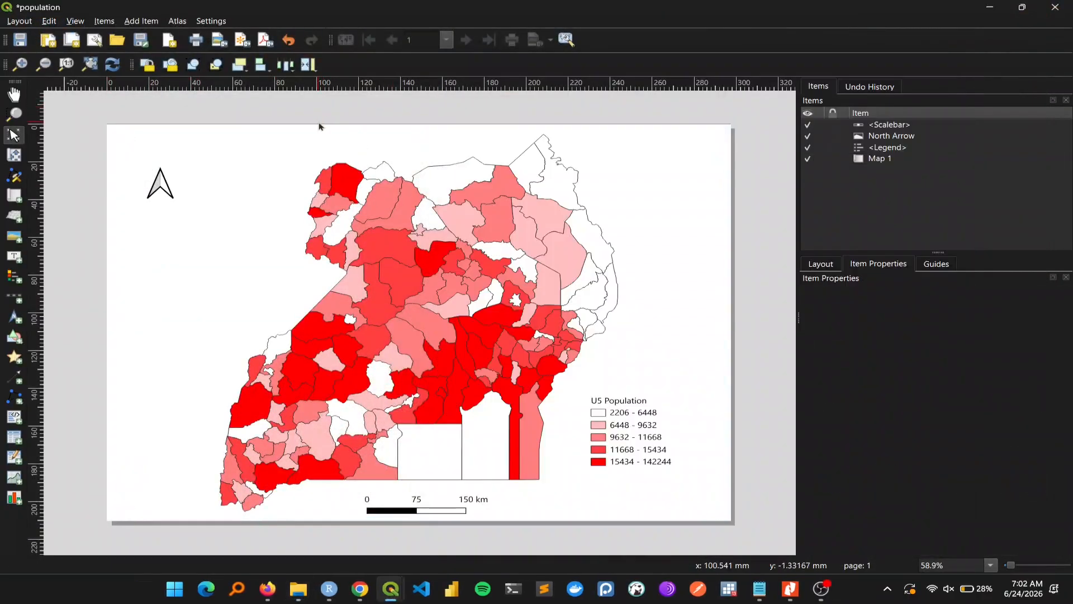
left_click(263, 42)
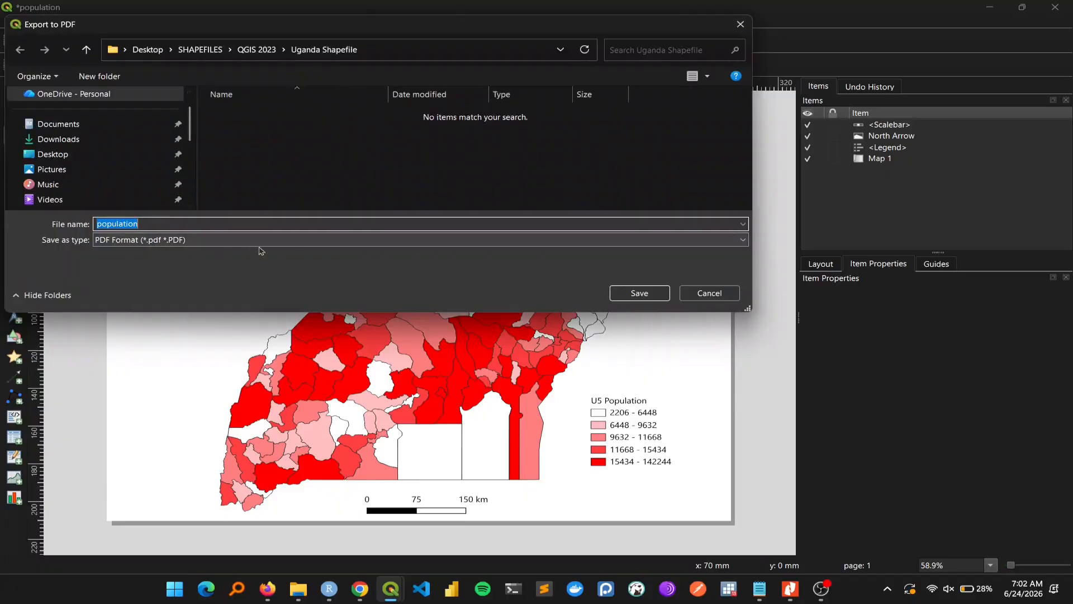
left_click(643, 293)
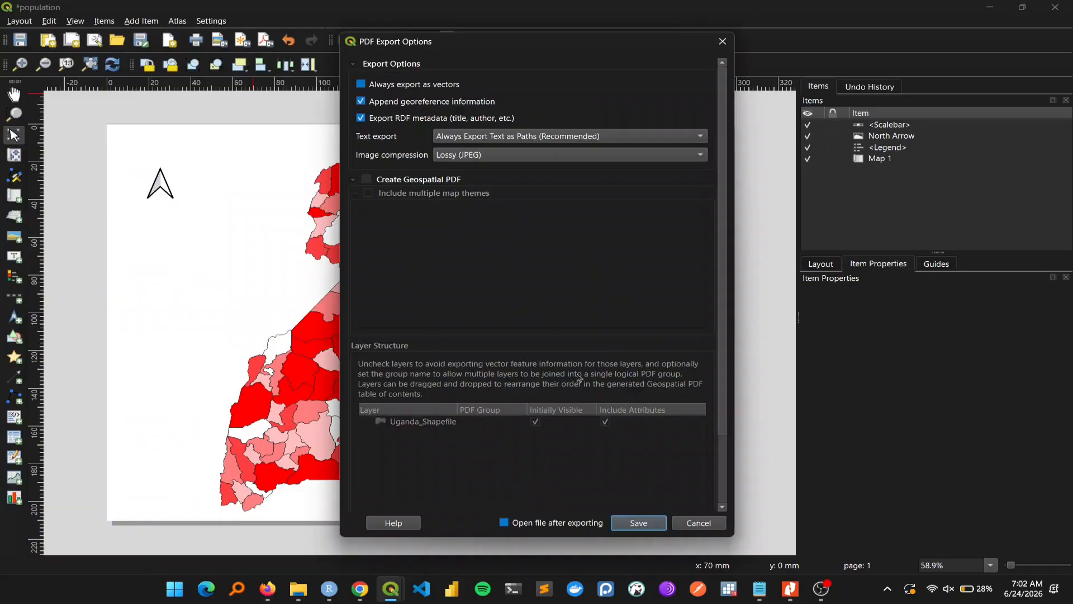
left_click(658, 526)
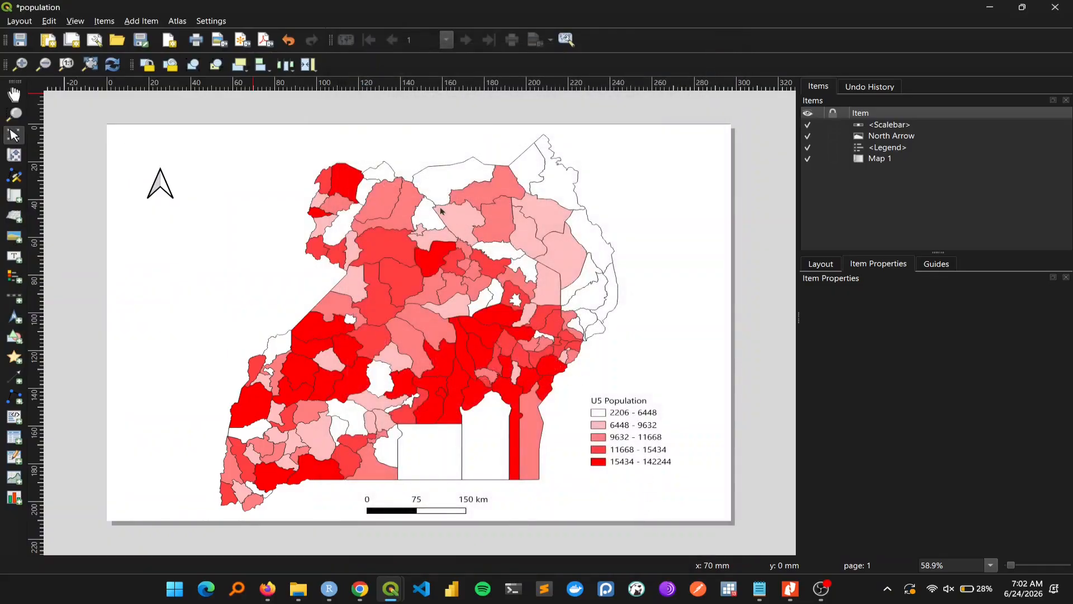
- Open the exported population PDF from its folder, examine the map, legend and scale bar on the page, and minimize the PDF viewer
left_click(420, 89)
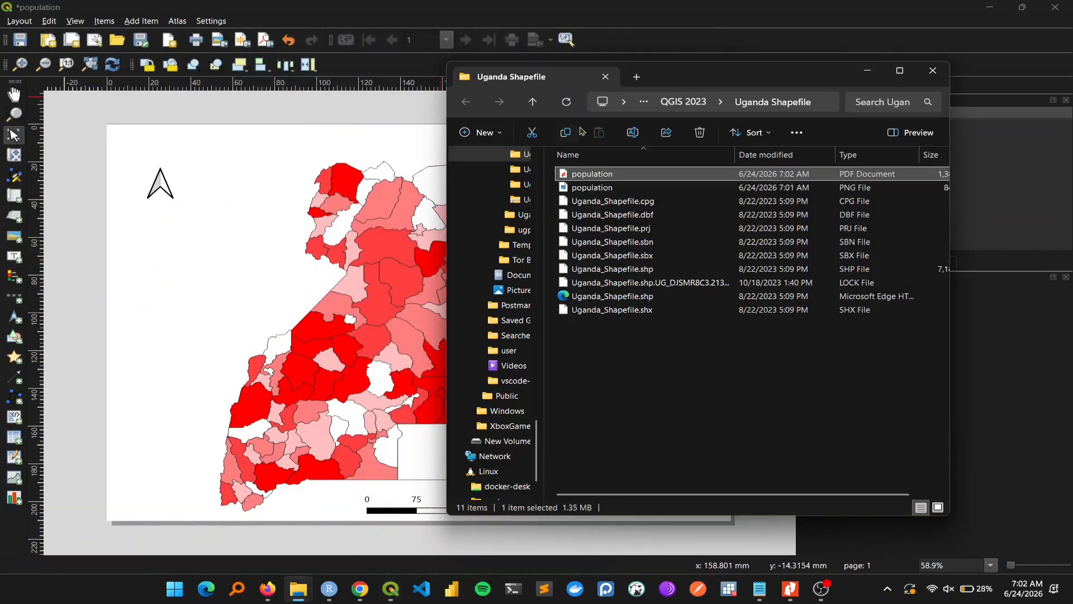
double_click(588, 174)
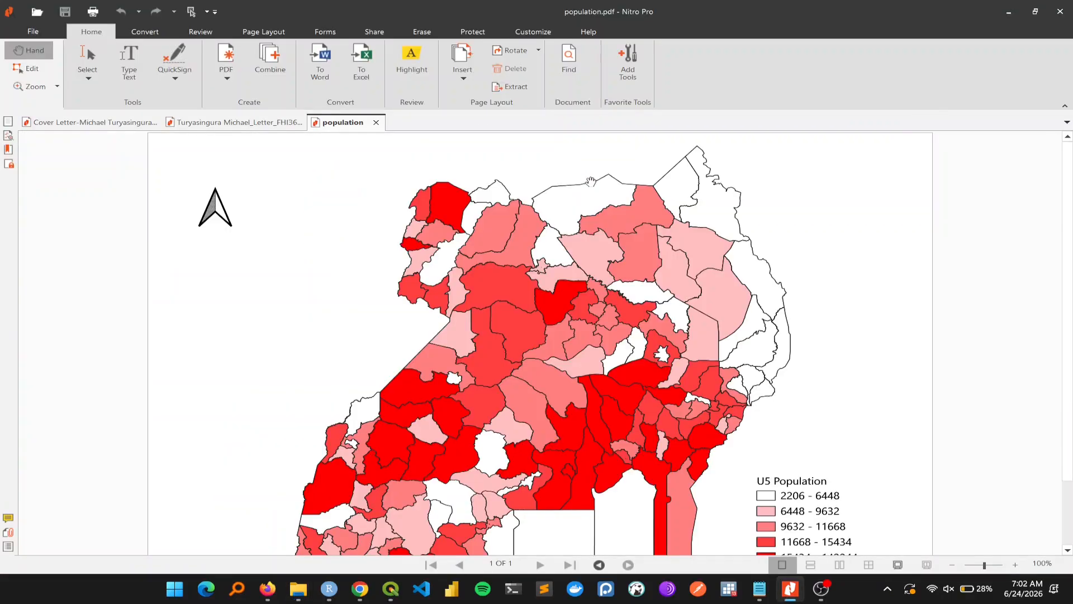
scroll(287, 240, "down", 2)
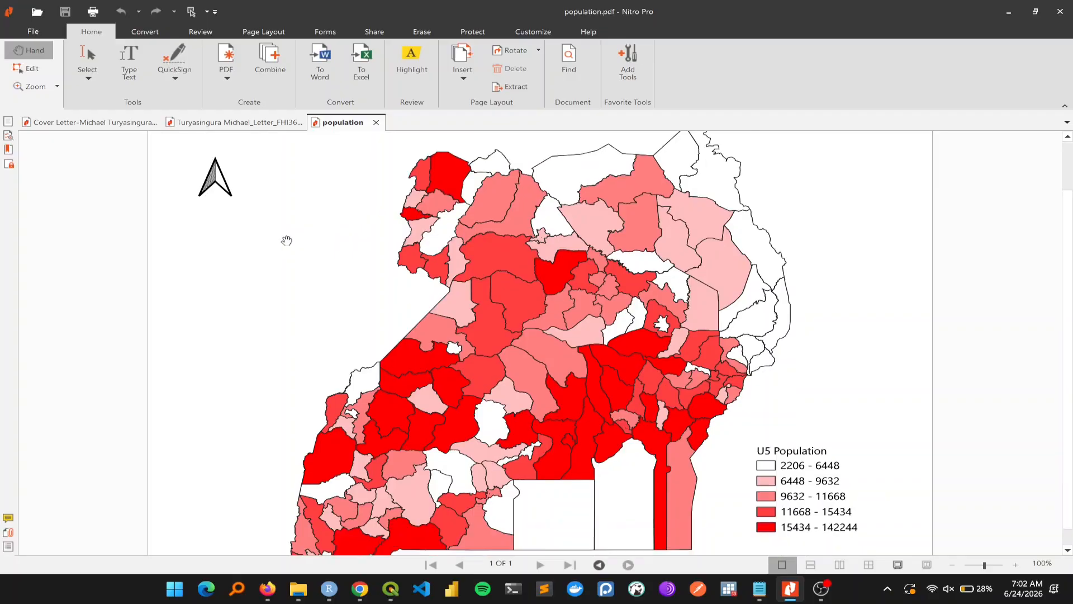
left_click(297, 122)
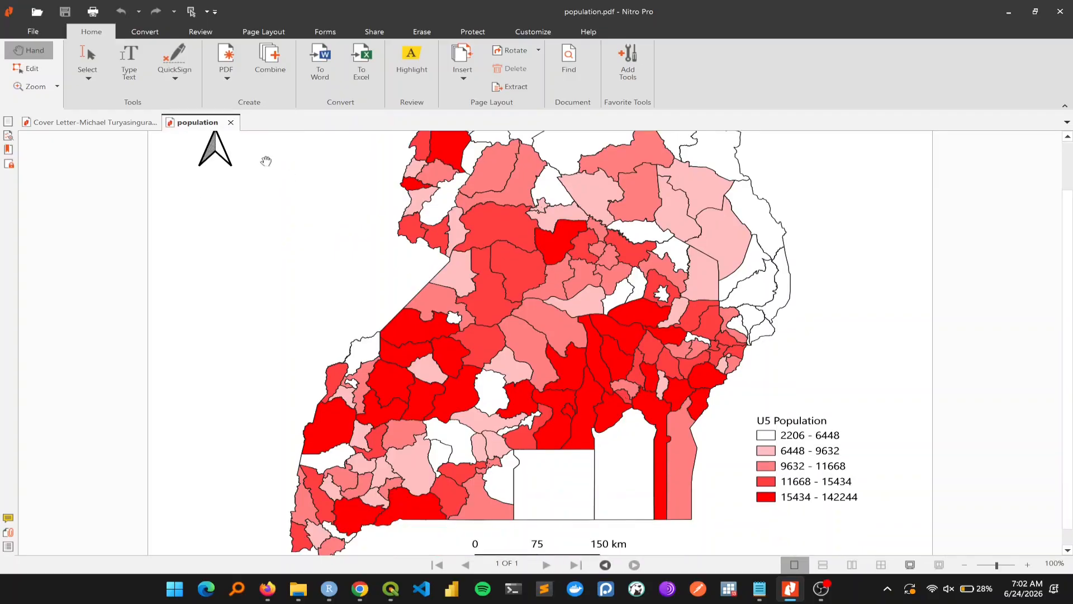
scroll(543, 317, "up", 1)
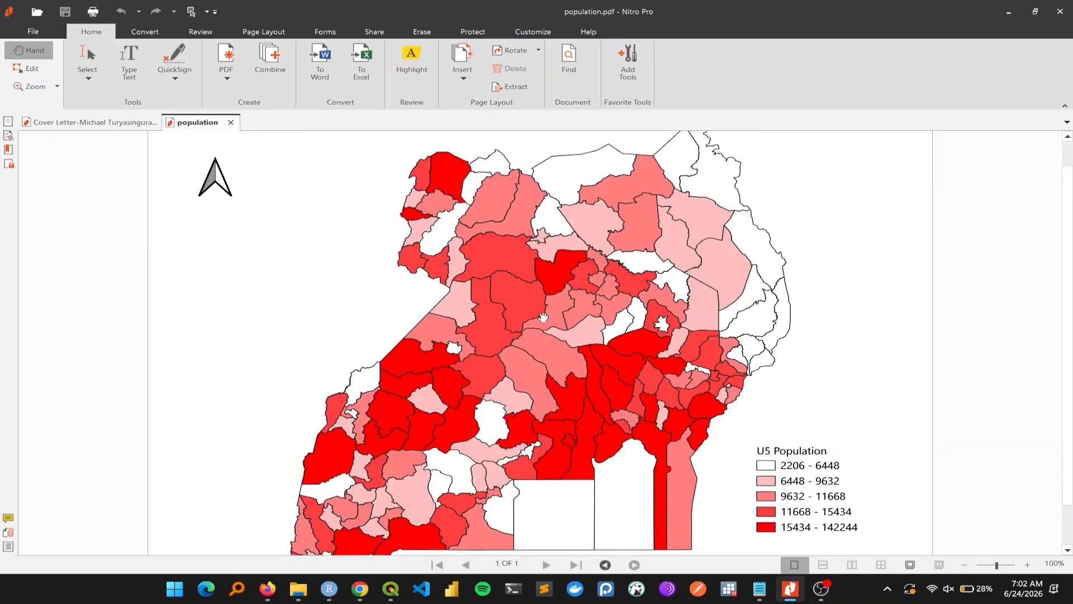
scroll(566, 315, "down", 1)
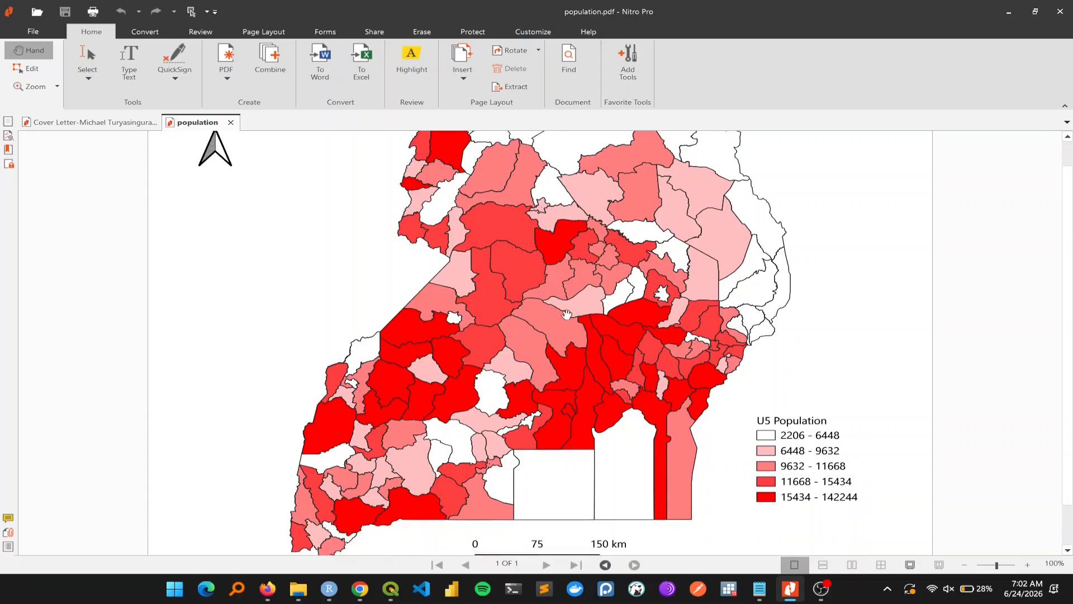
scroll(581, 278, "up", 2)
left_click(1009, 12)
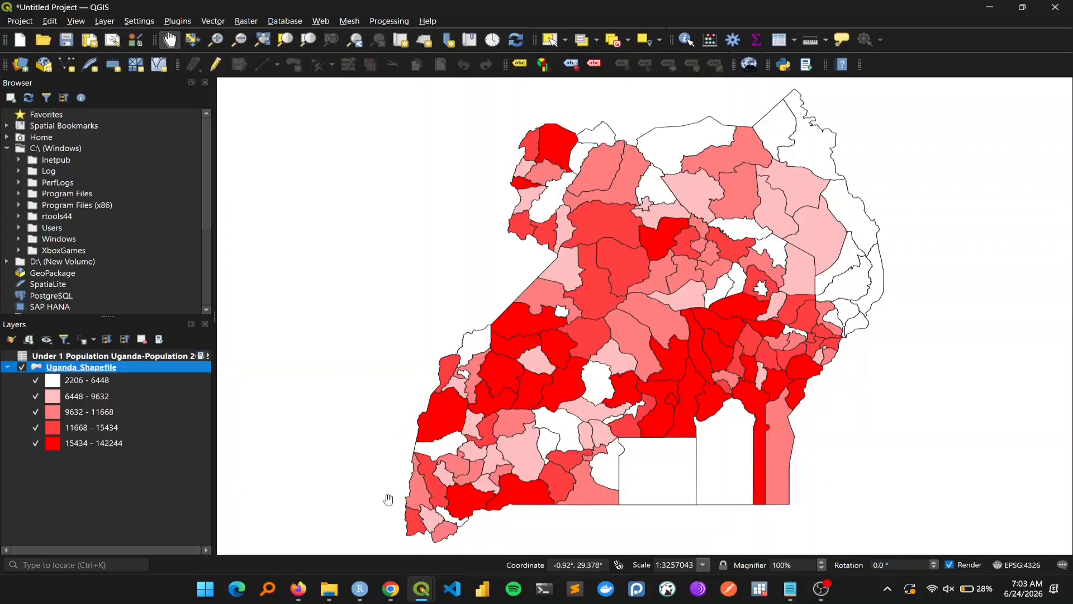
- Save the QGIS project as pop map in the Uganda Shapefile folder
left_click(421, 588)
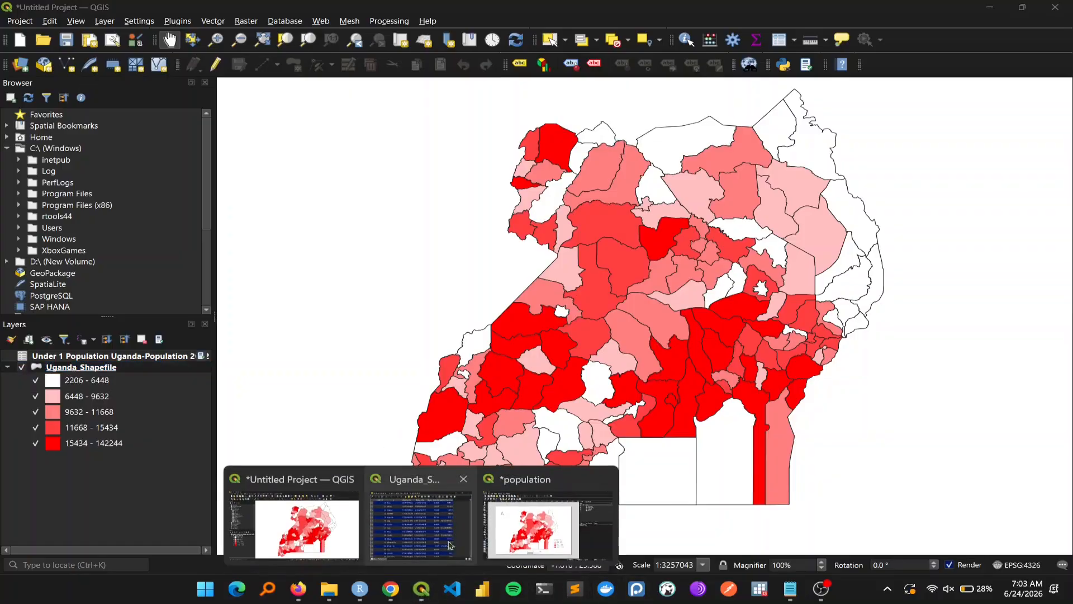
left_click(528, 527)
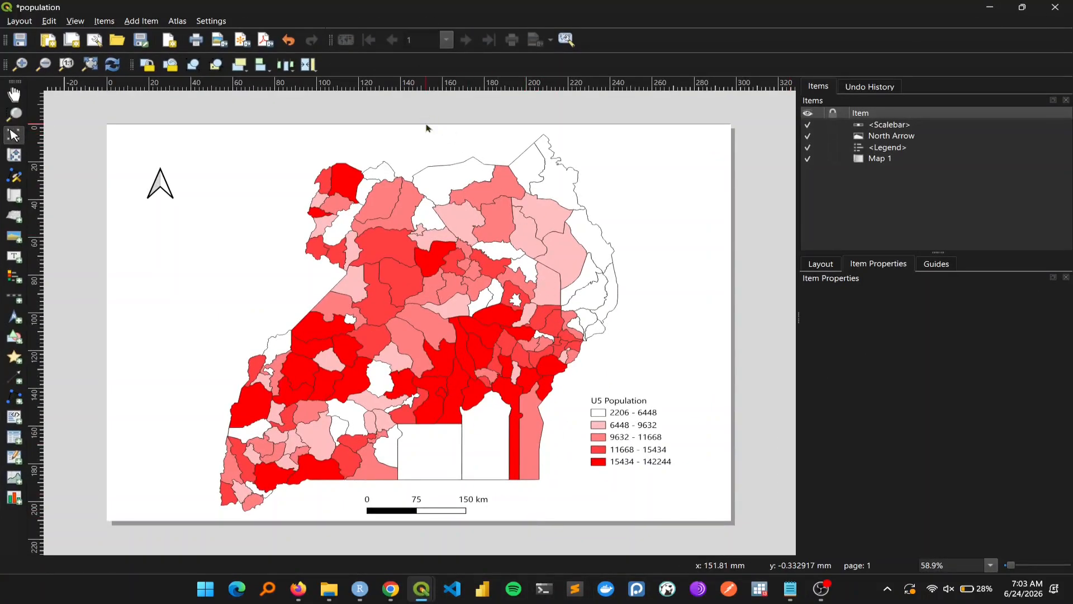
key("ctrl+s")
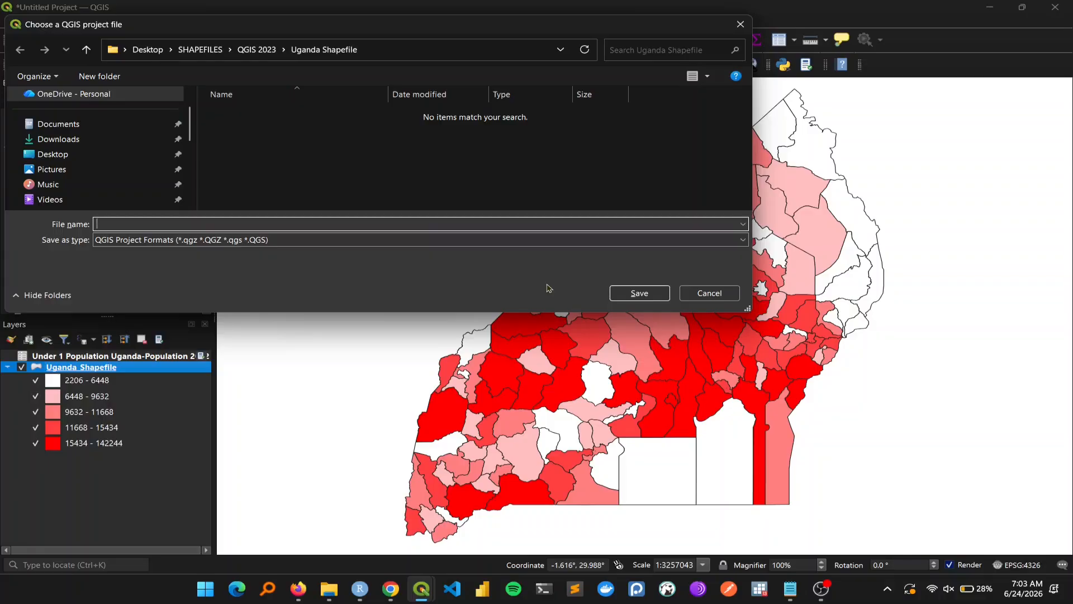
type("pop map")
key("Return")
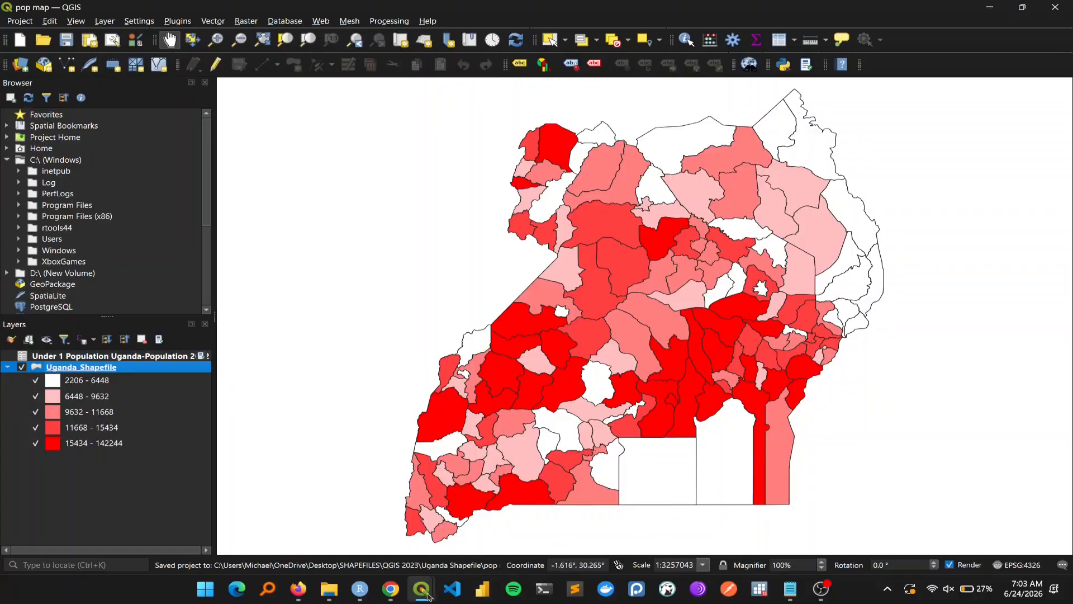
- Check the saved files in the Uganda Shapefile folder, view the population PNG again, and return to the print layout
mouse_move(422, 589)
left_click(501, 516)
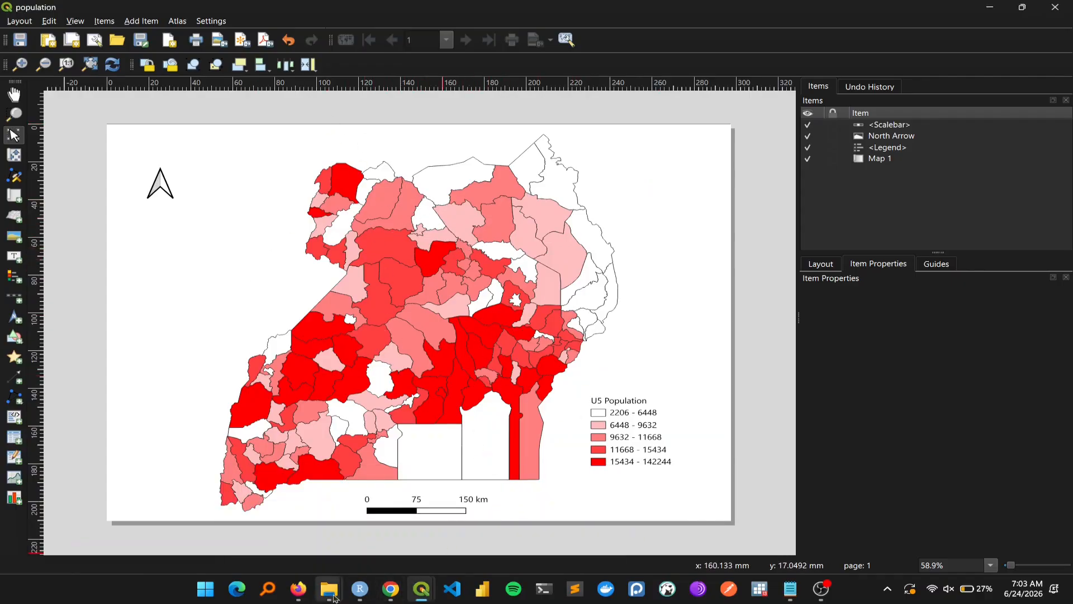
mouse_move(330, 588)
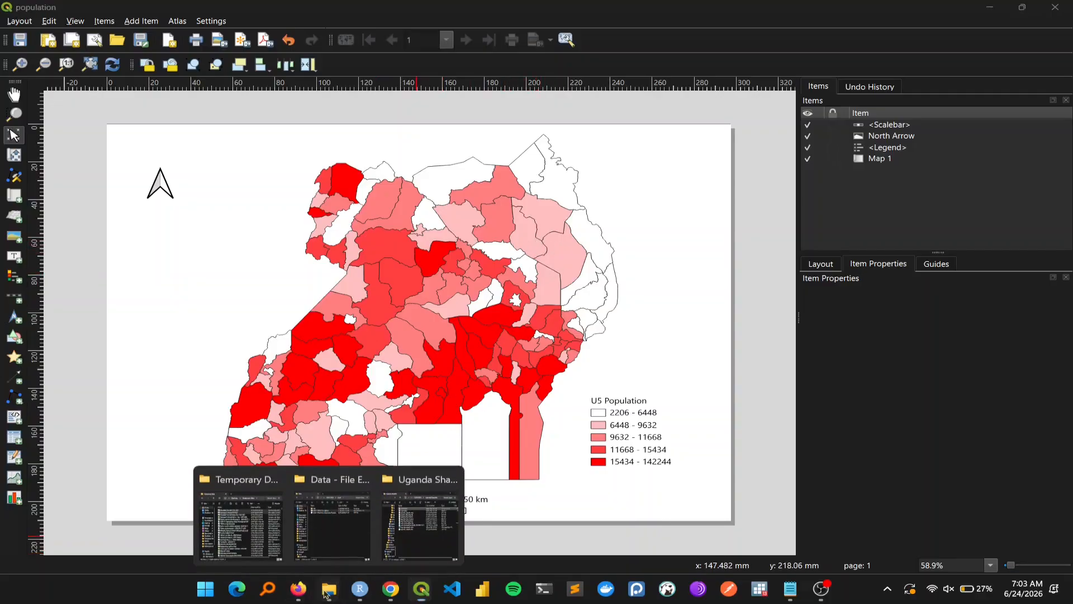
left_click(397, 541)
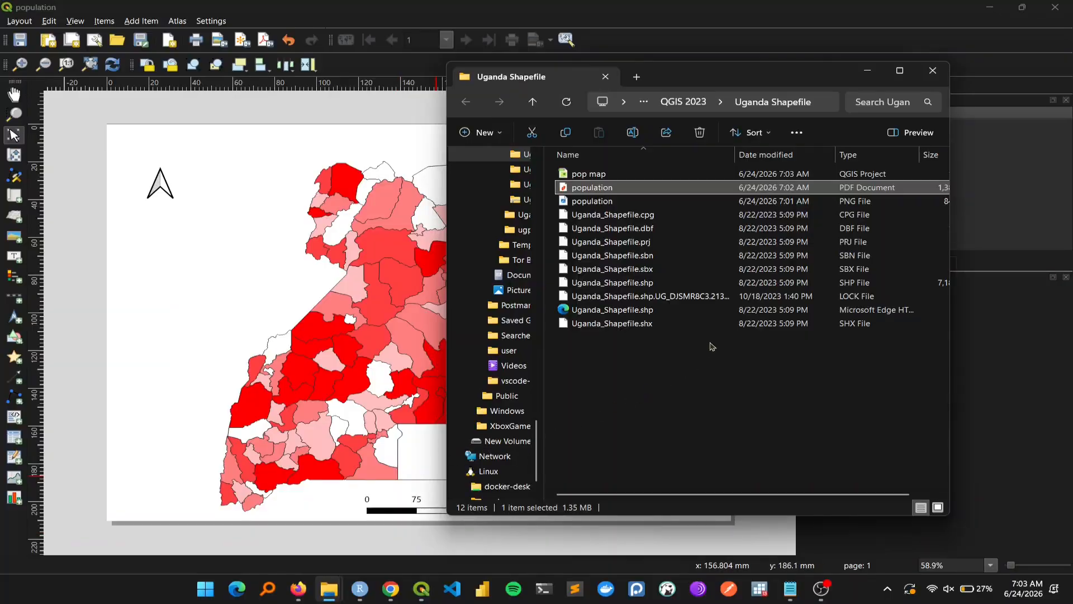
double_click(604, 203)
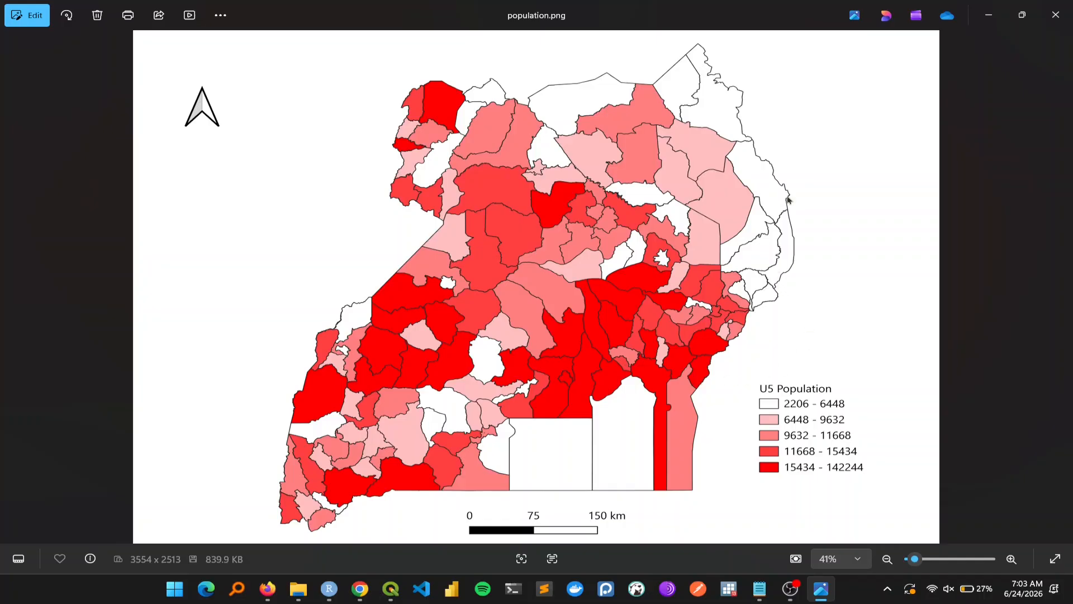
left_click(1055, 15)
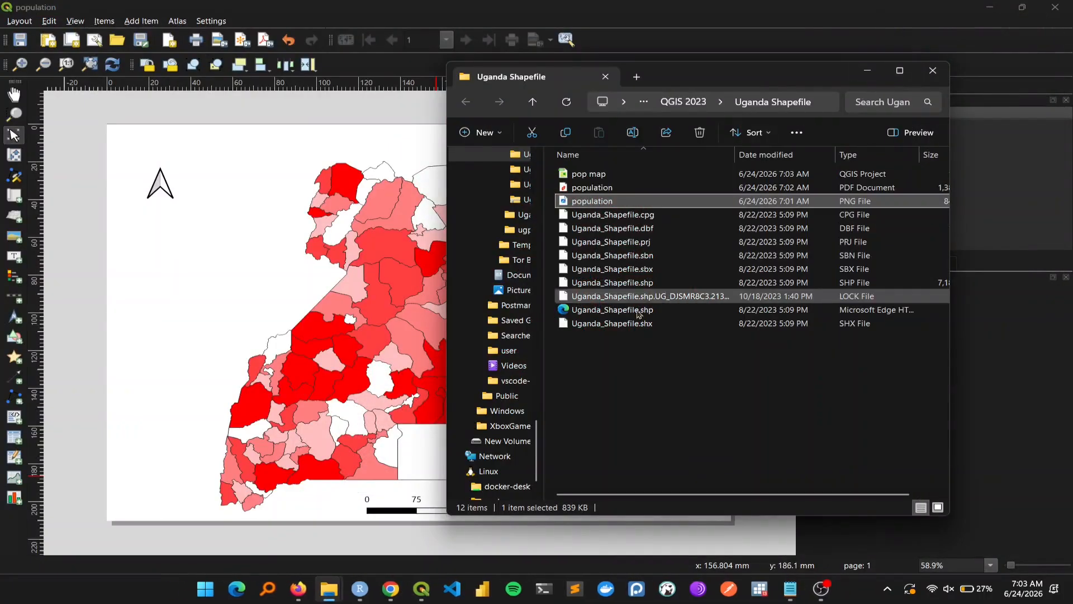
left_click(226, 159)
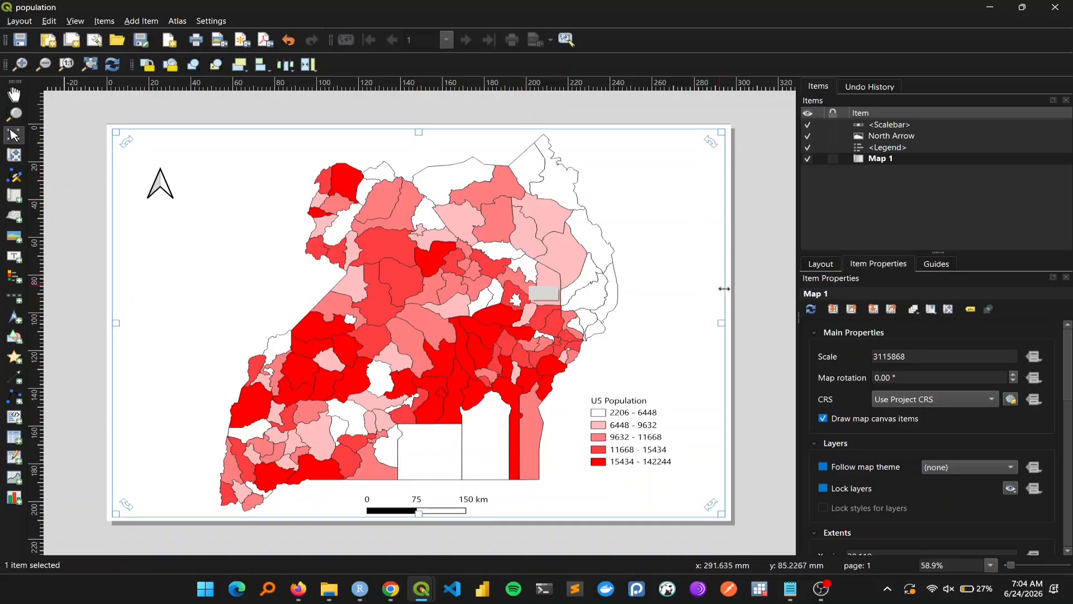
left_click(762, 291)
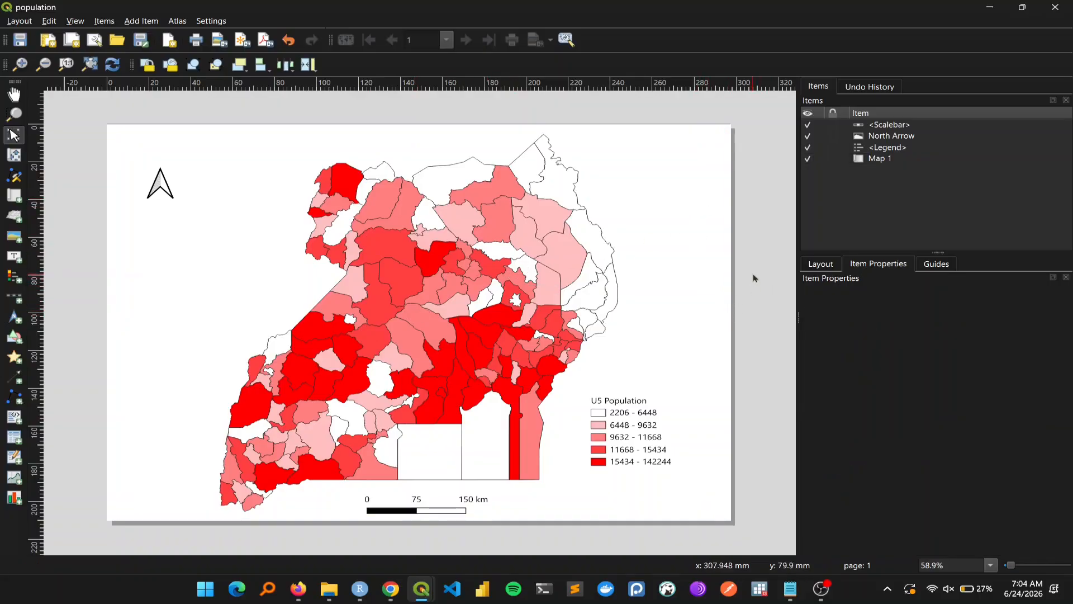